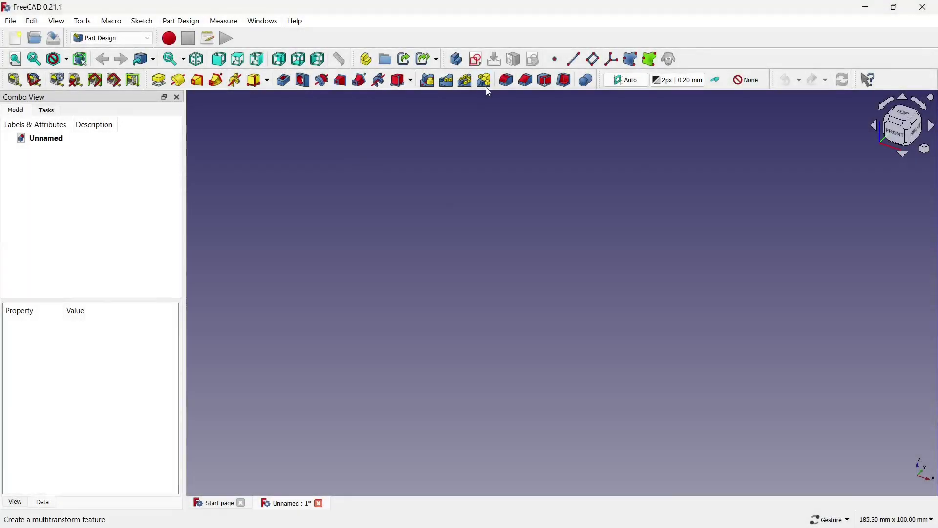
Start a sketch on the XZ plane and draw a rectangle centred on the origin.
left_click(477, 66)
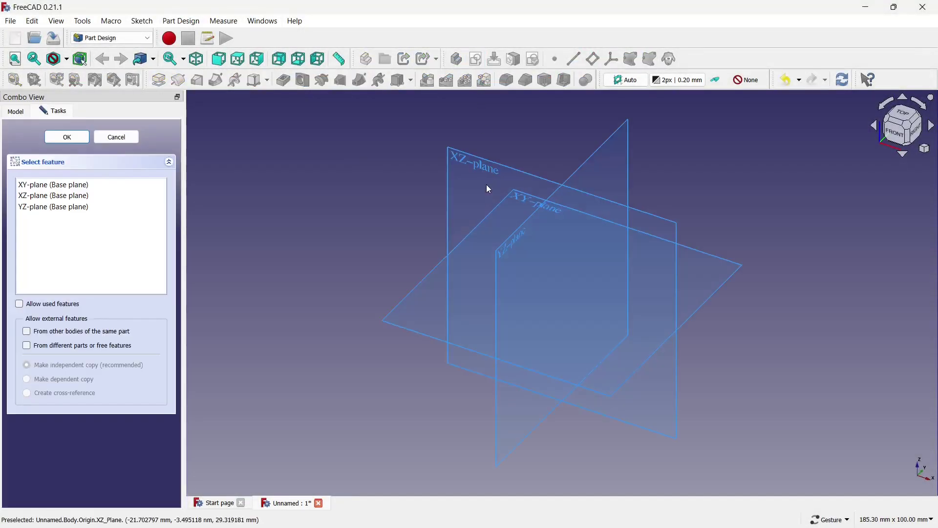
left_click(489, 159)
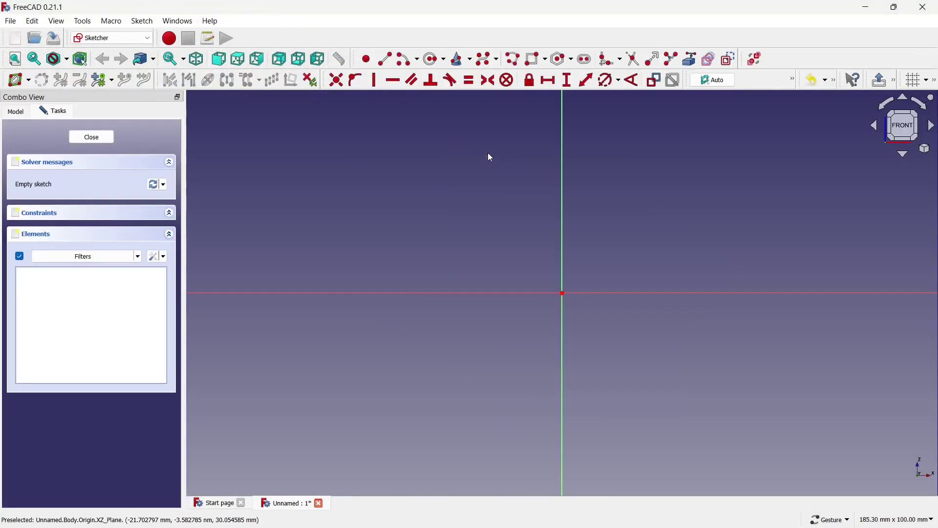
left_click(546, 60)
left_click(557, 88)
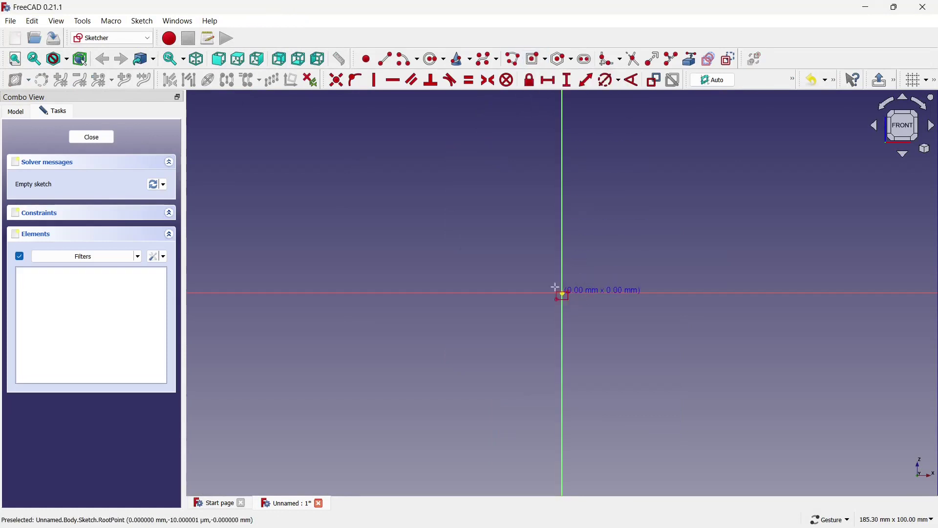
left_click(563, 293)
left_click(404, 235)
Constrain the rectangle to 200 mm wide and 100 mm tall, then close the sketch.
left_click(548, 79)
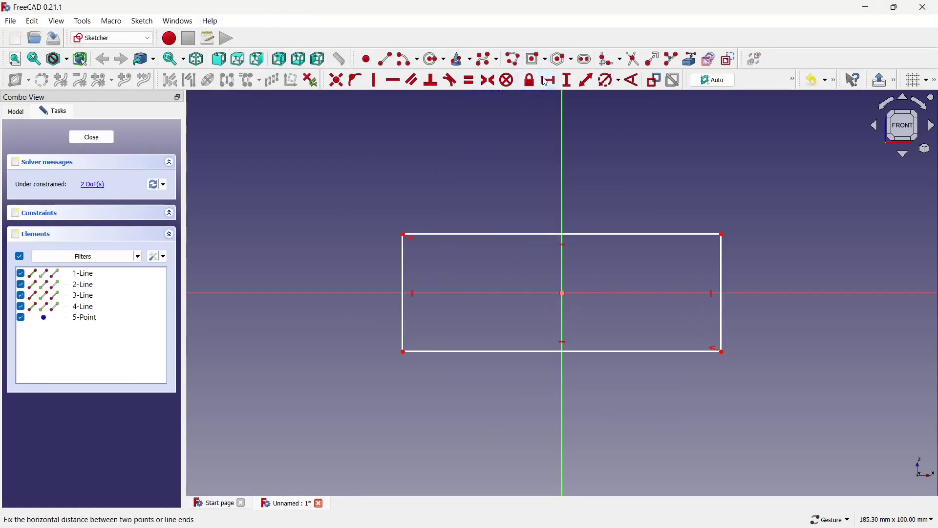
left_click(513, 235)
type("200")
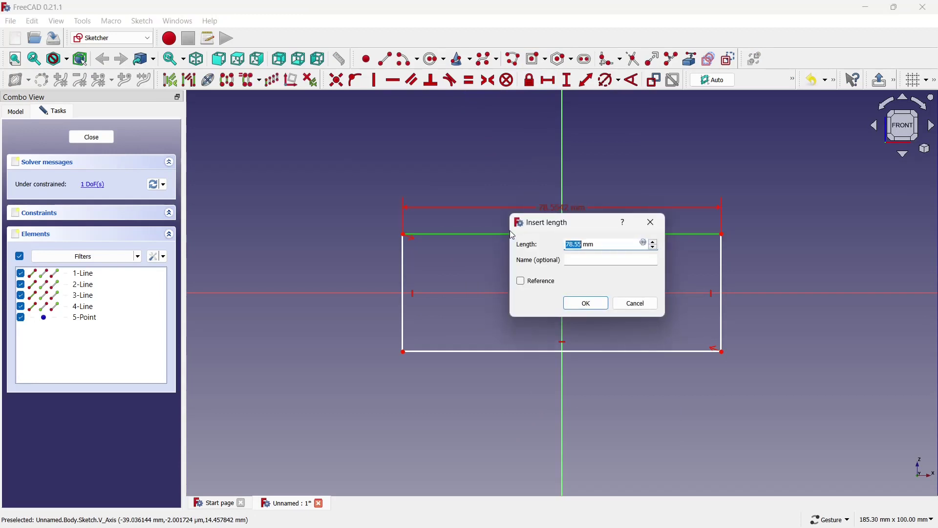
left_click(574, 304)
scroll(513, 234, "down", 5)
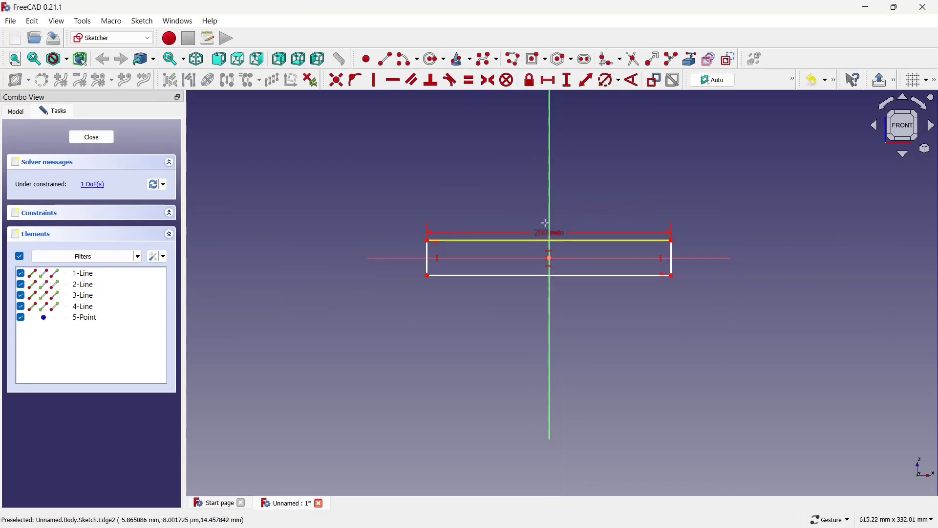
left_click(571, 78)
left_click(674, 257)
type("100")
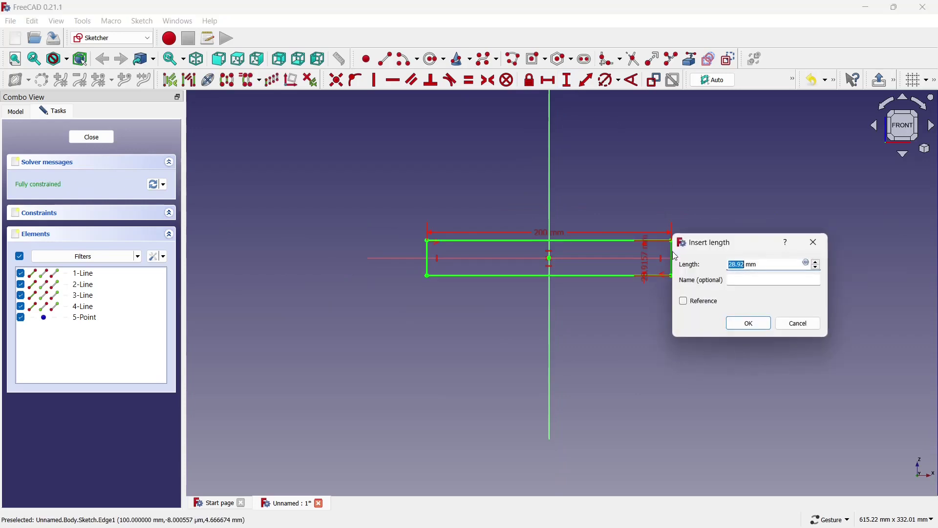
left_click(743, 324)
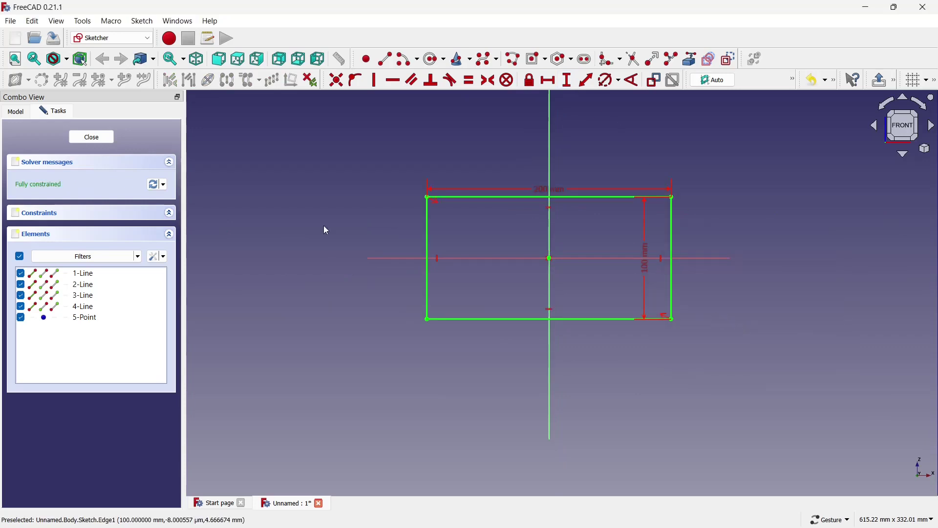
left_click(82, 138)
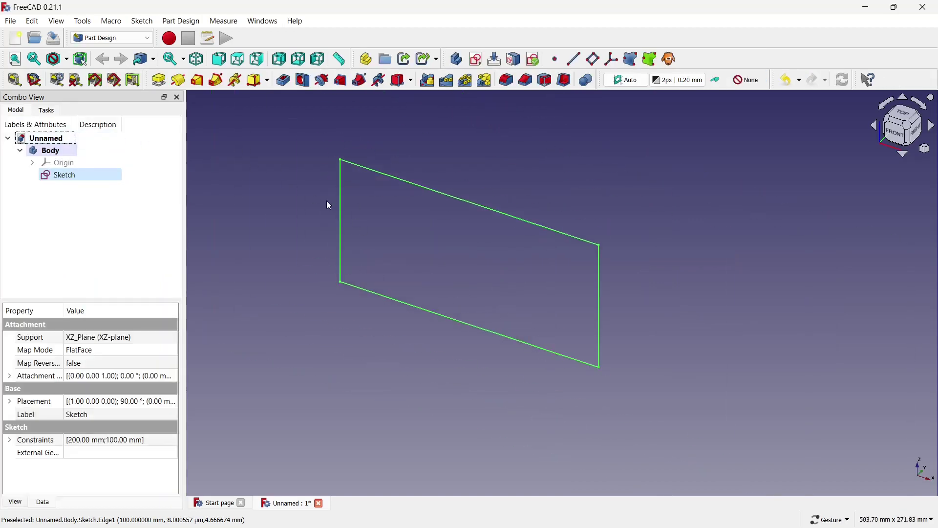
Pad the rectangle sketch into a 3 mm thick slab.
left_click(163, 82)
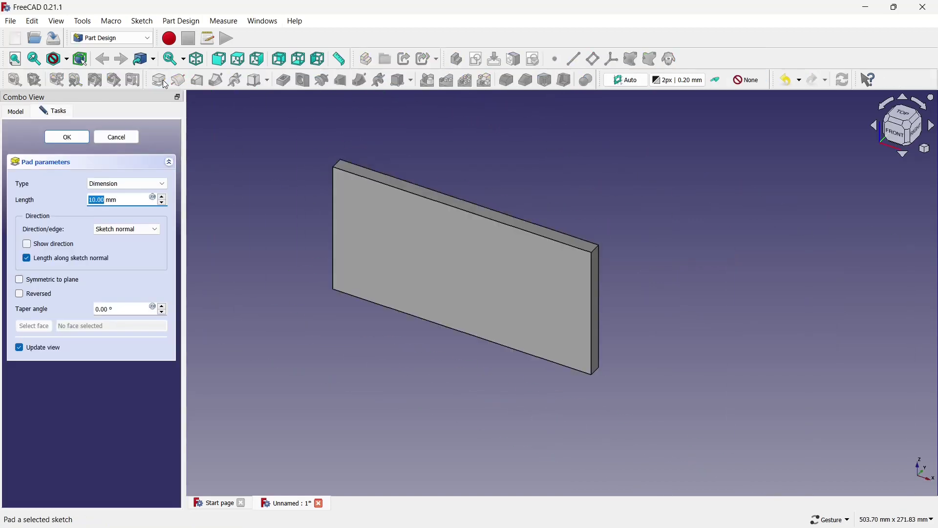
type("3")
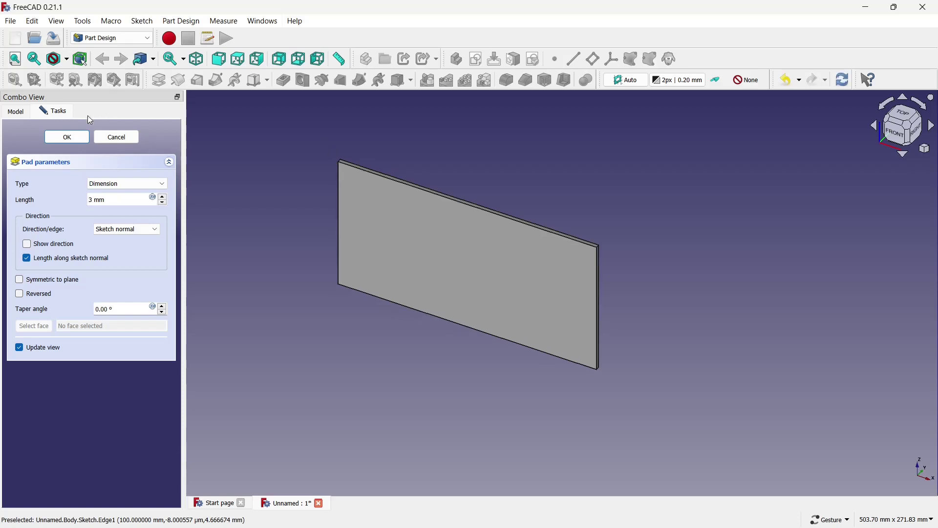
key("Return")
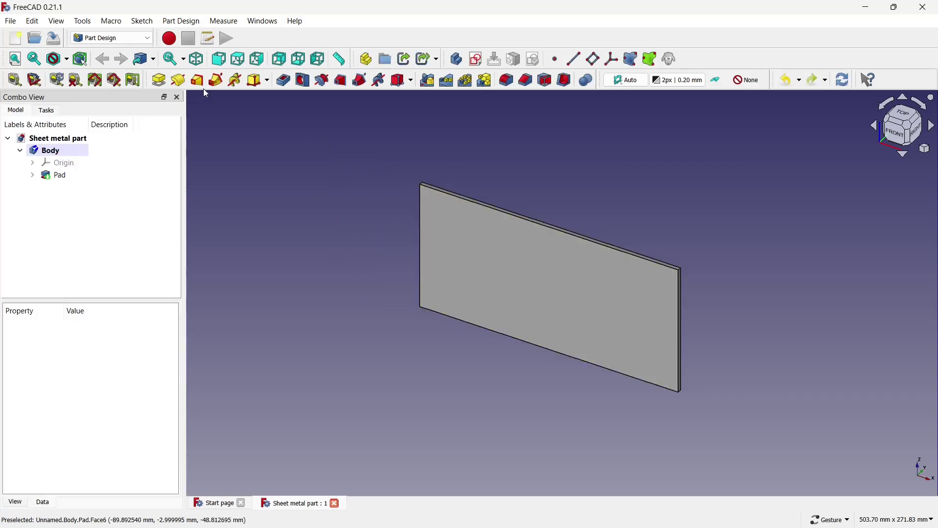
Switch to the Sheet Metal workbench and select the slab's two short end edges.
left_click(148, 38)
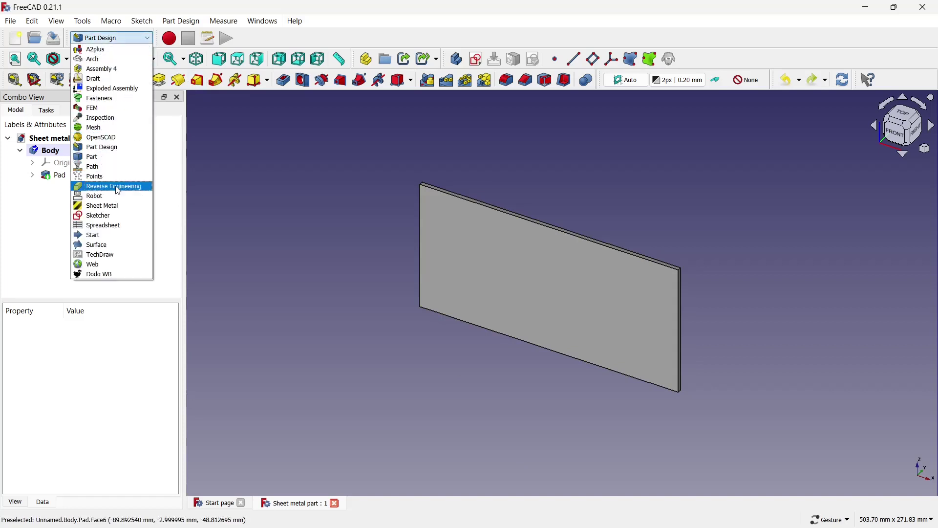
left_click(113, 206)
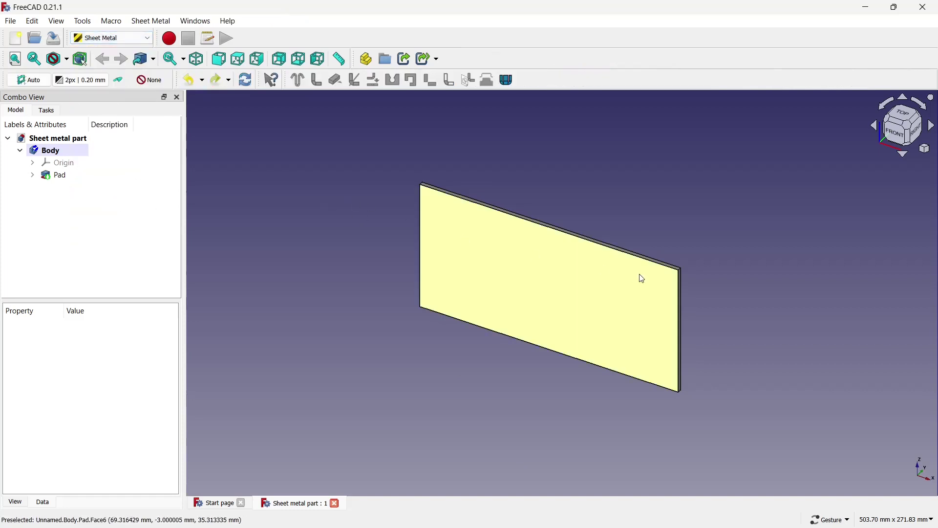
left_click(678, 289)
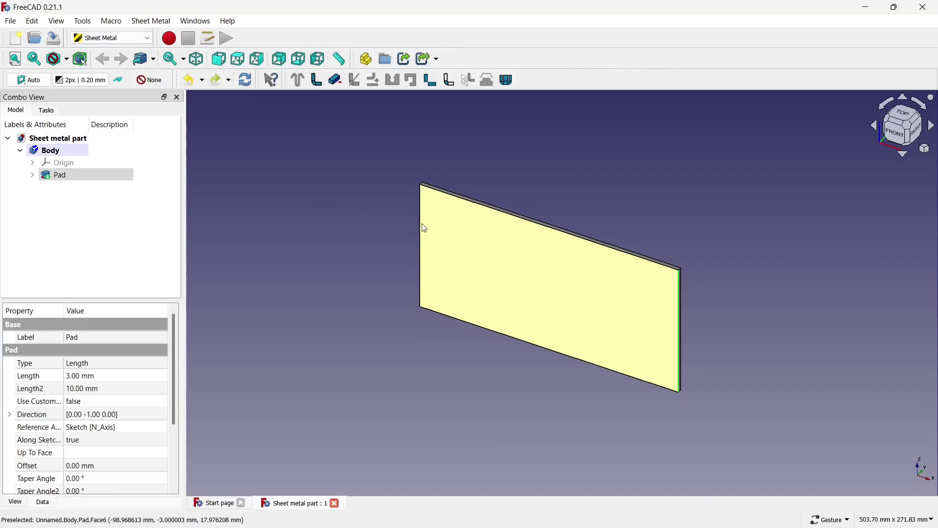
Add walls on both short edges with the bend inverted to the opposite side.
left_click(322, 80)
scroll(105, 376, "down", 3)
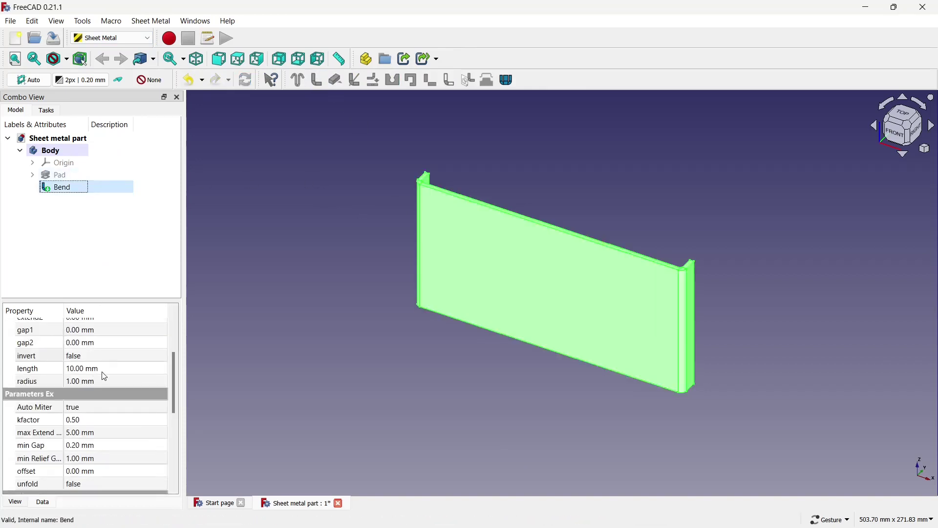
left_click(109, 356)
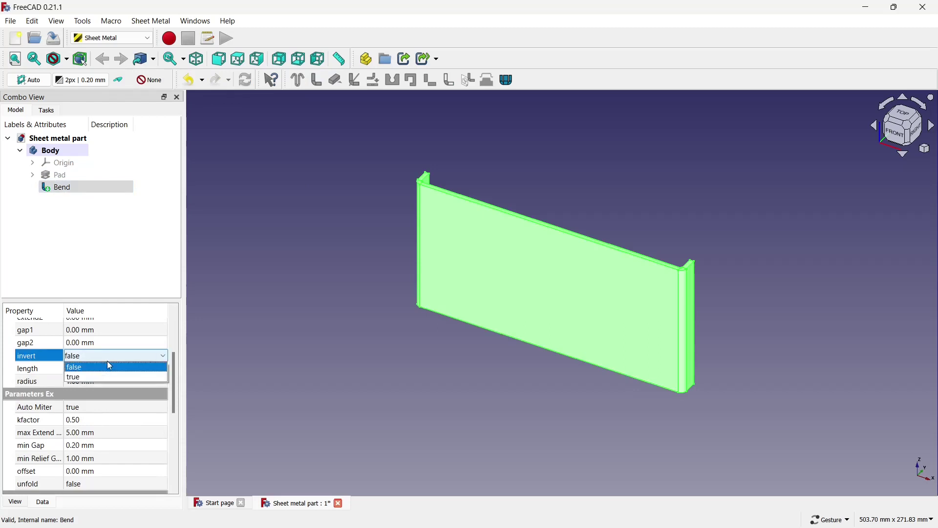
left_click(102, 375)
left_click(261, 370)
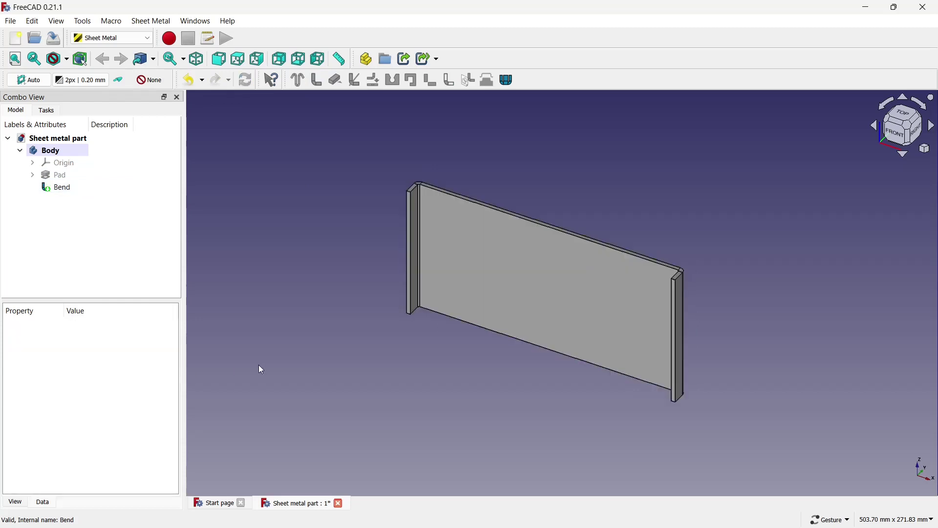
Set the Bend walls' length to 150 mm.
left_click(68, 189)
scroll(93, 383, "down", 1)
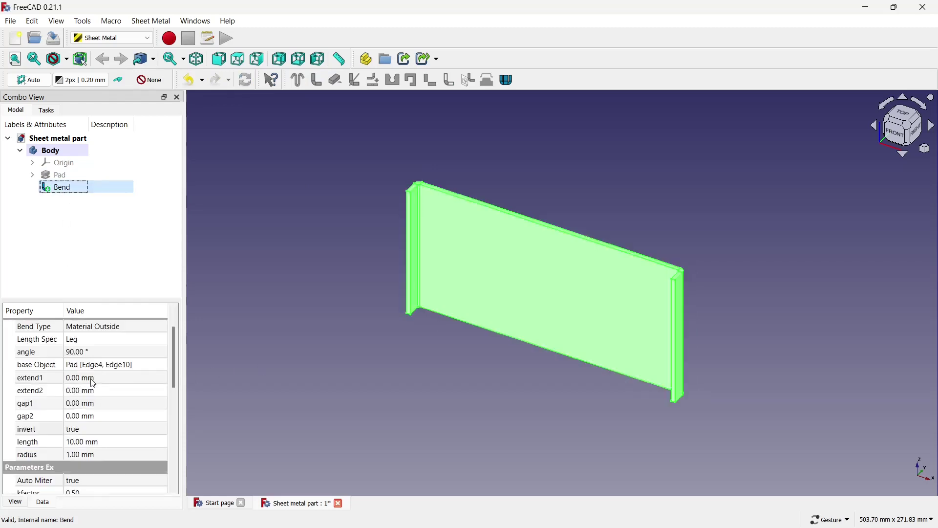
left_click(83, 442)
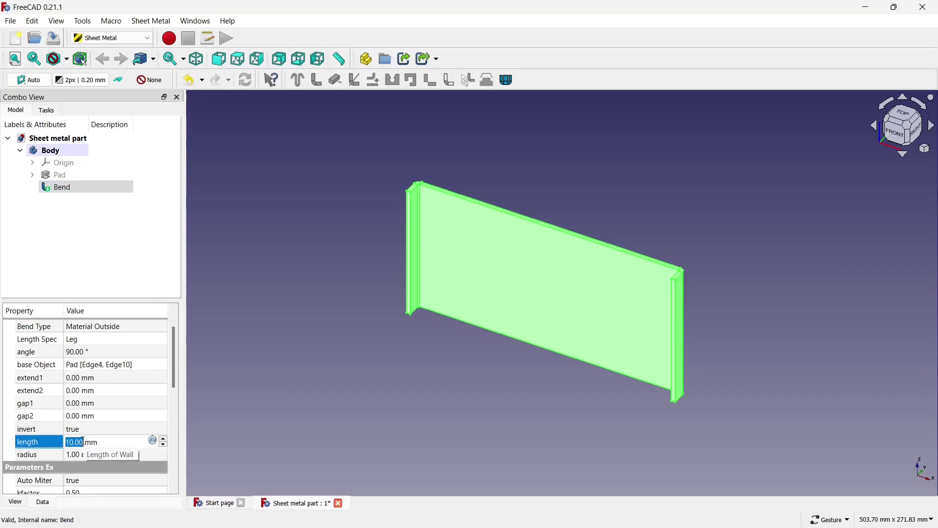
type("150")
left_click(270, 395)
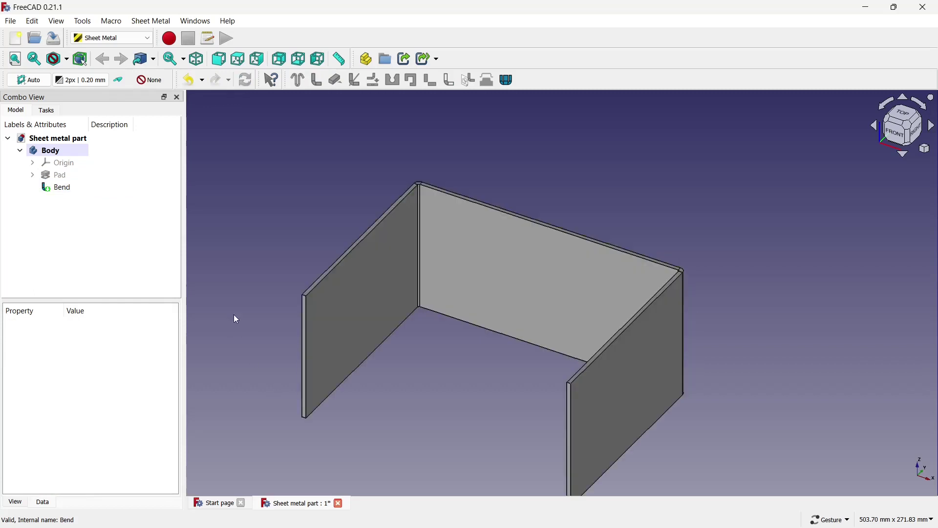
scroll(580, 270, "down", 3)
scroll(580, 328, "down", 2)
scroll(683, 345, "down", 1)
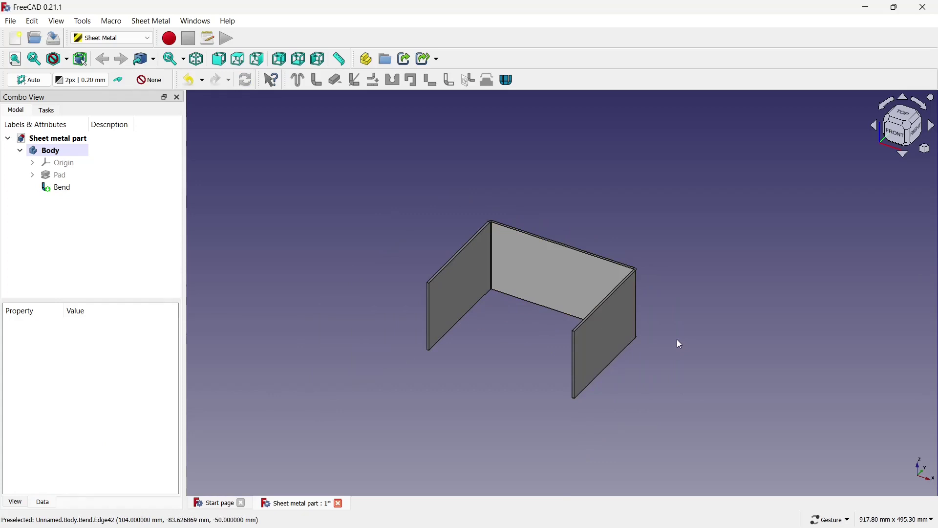
scroll(678, 343, "down", 1)
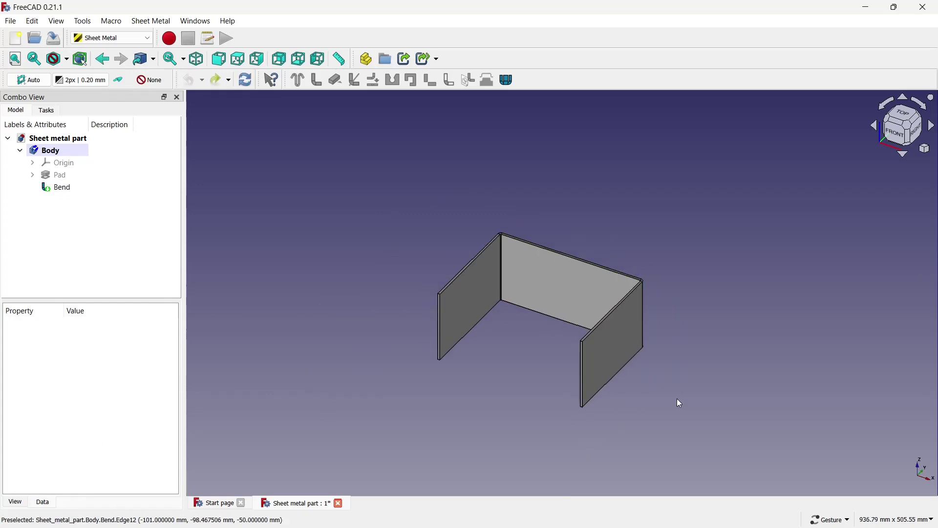
Add a Bend001 wall on the left wall's bottom edge with an 80 mm gap2.
left_click(477, 333)
left_click(317, 80)
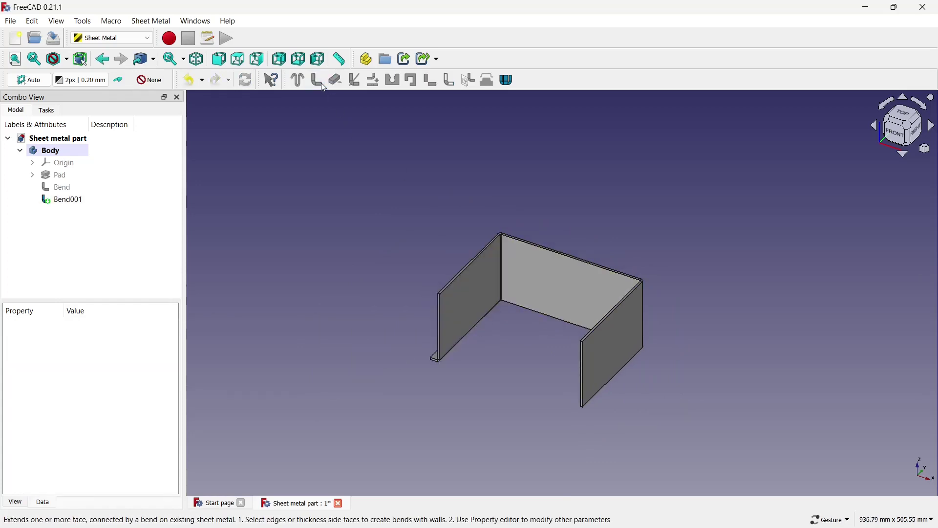
left_click(88, 201)
scroll(105, 354, "down", 1)
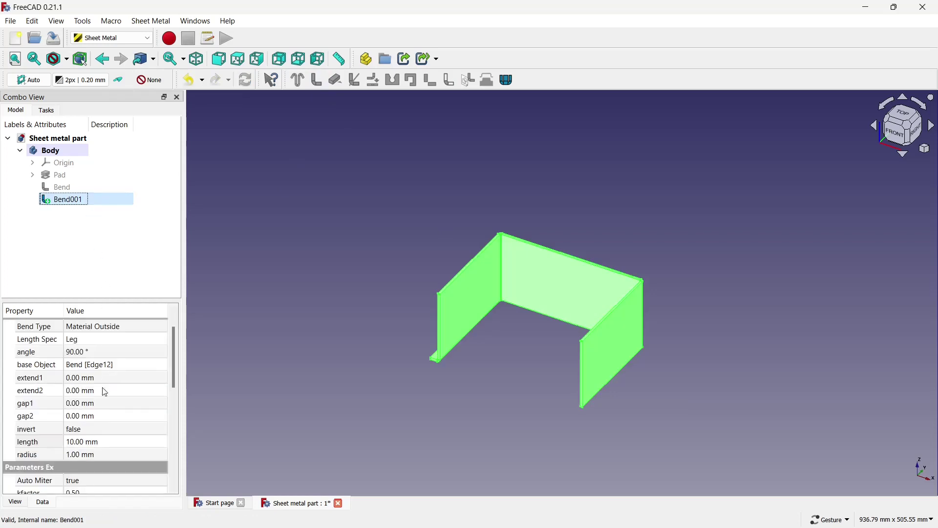
left_click(102, 416)
type("80")
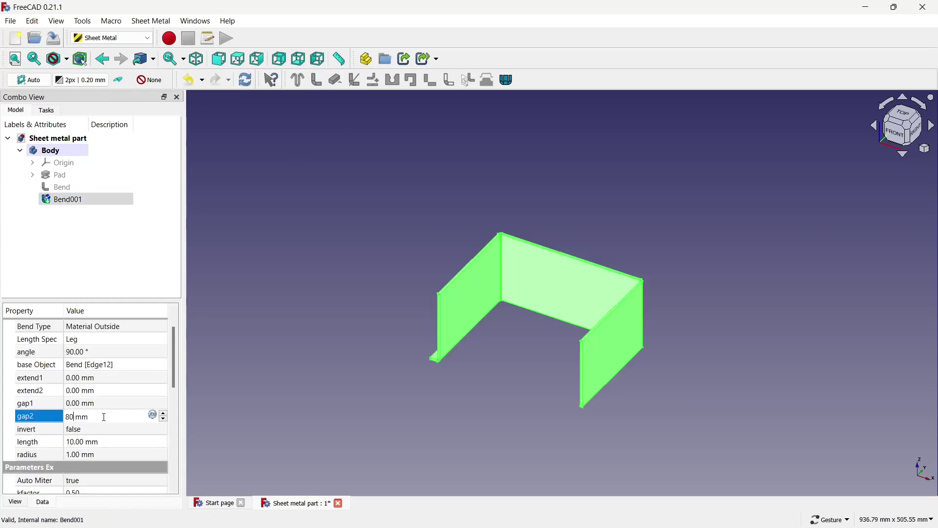
left_click(272, 385)
left_click_drag(272, 384, 536, 389)
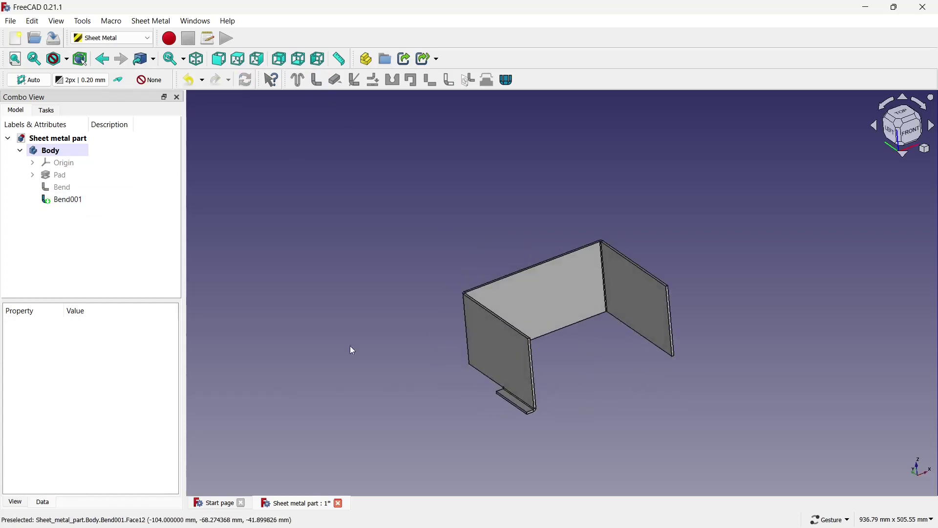
Set Bend001's invert to true so the flange bends the other way.
left_click(62, 201)
scroll(124, 483, "down", 1)
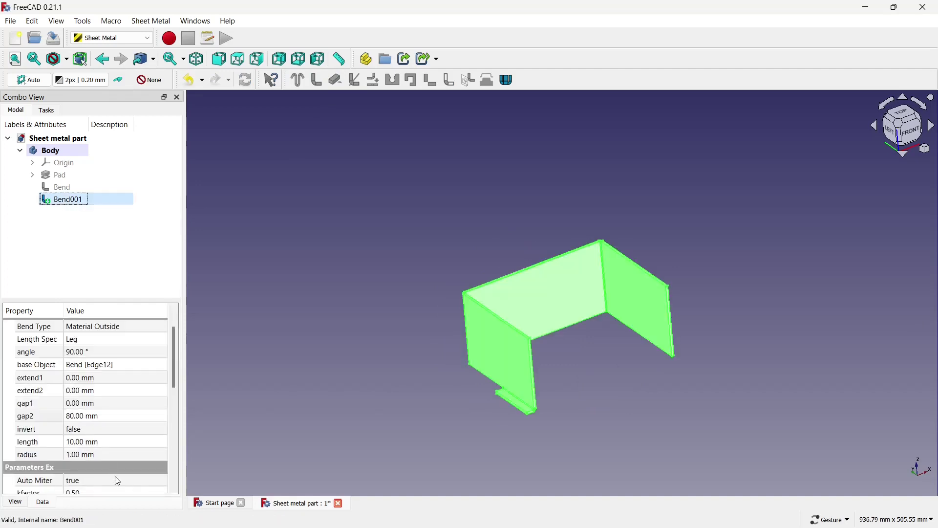
left_click(108, 430)
left_click(104, 449)
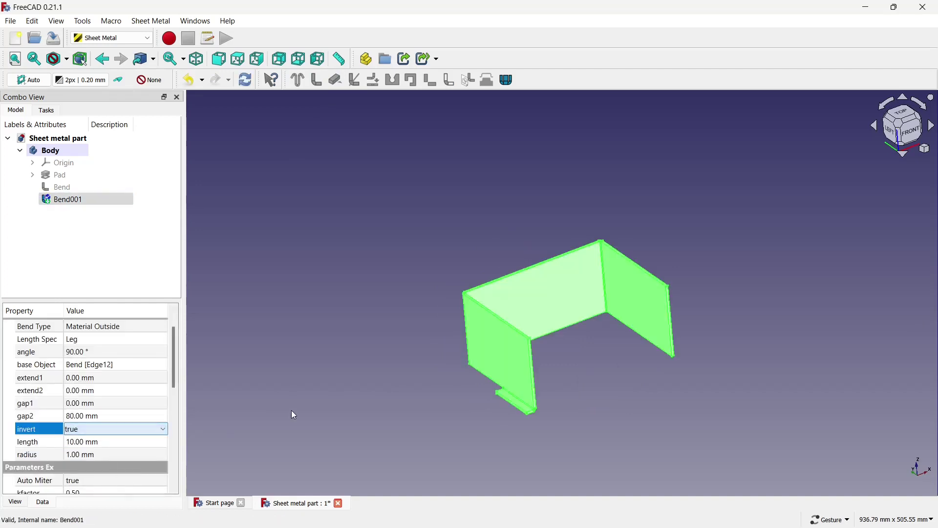
left_click(293, 414)
mouse_move(608, 414)
left_mouse_down()
mouse_move(469, 411)
mouse_move(420, 244)
mouse_move(330, 254)
left_mouse_up()
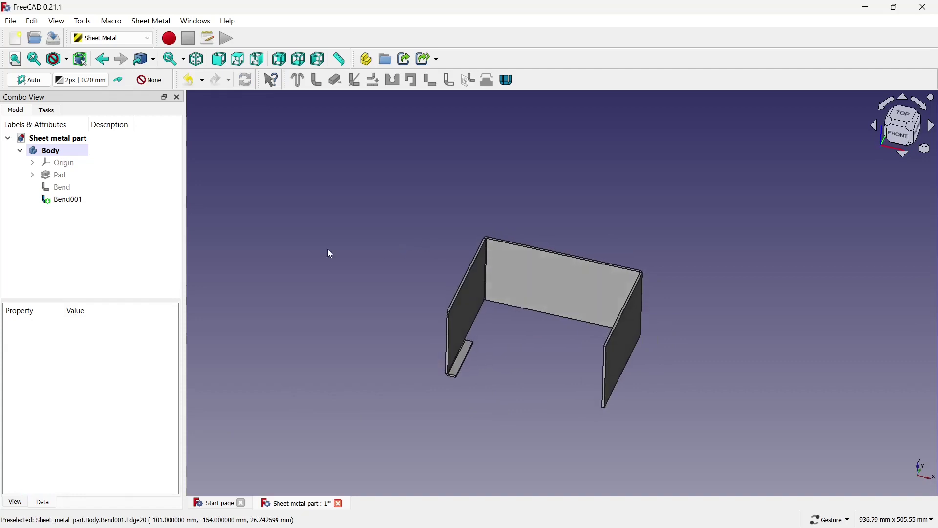
Set the Bend001 flange length to 50 mm.
left_click(86, 199)
scroll(95, 400, "down", 1)
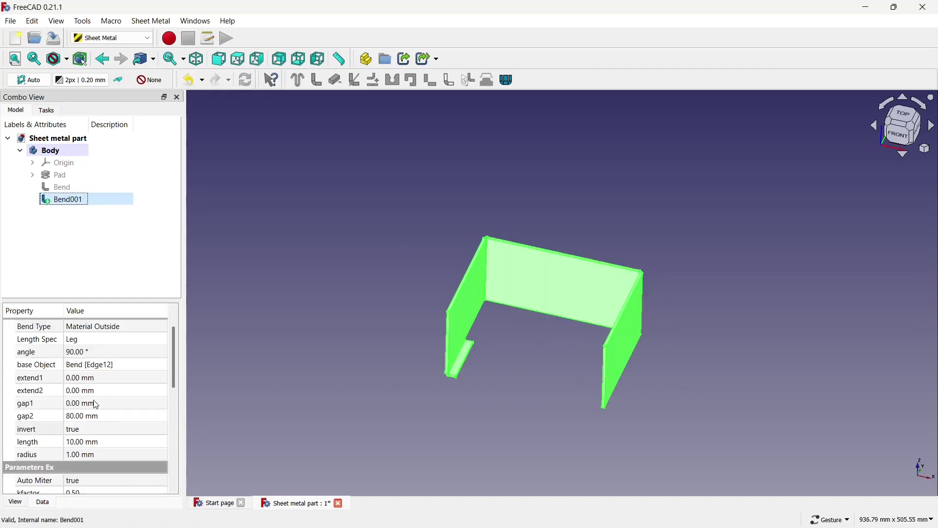
double_click(96, 443)
type("50")
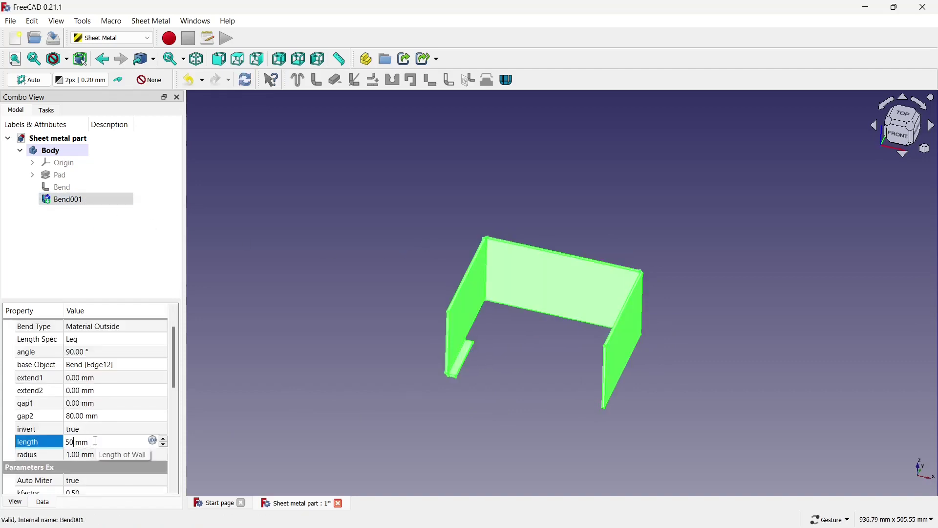
left_click(240, 312)
left_click_drag(339, 346, 614, 346)
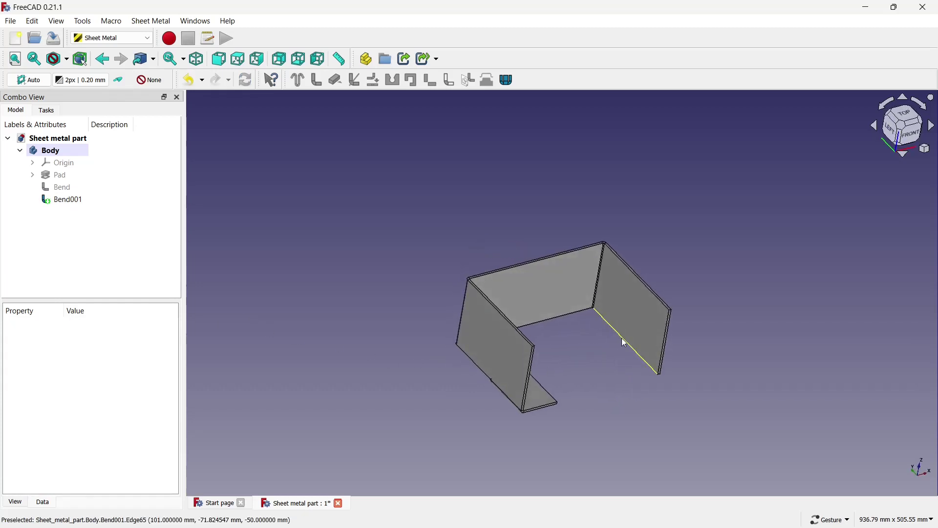
Add a Bend002 wall on the right wall's bottom inner edge, inverted to bend inward.
left_click(621, 342)
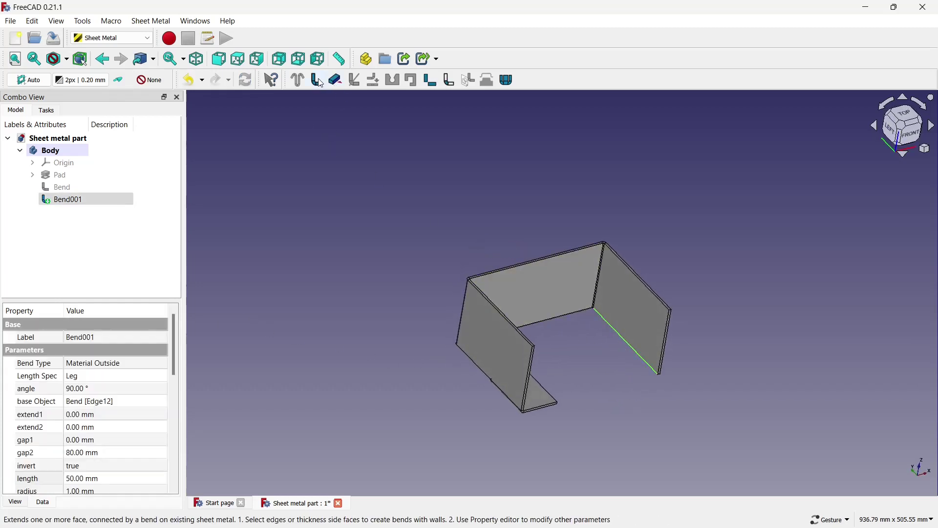
left_click(316, 80)
left_click(103, 215)
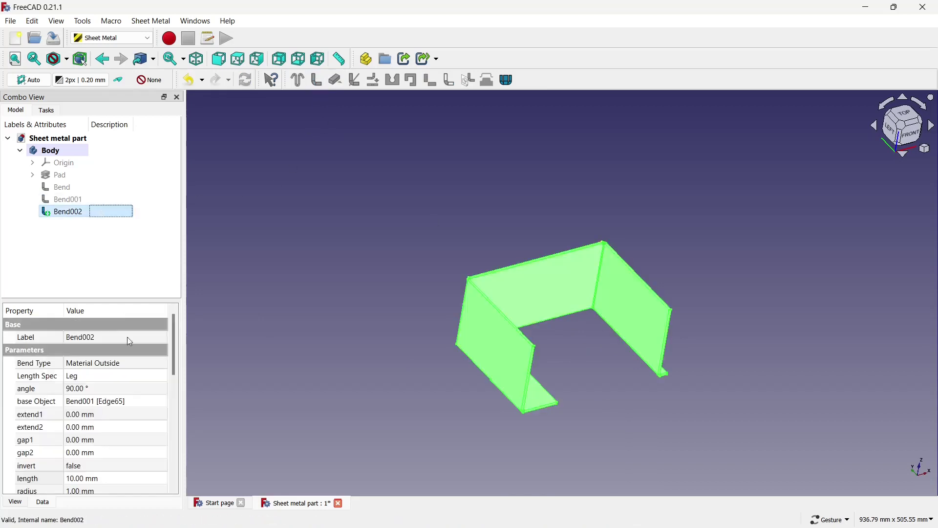
scroll(125, 394, "down", 2)
left_click(117, 396)
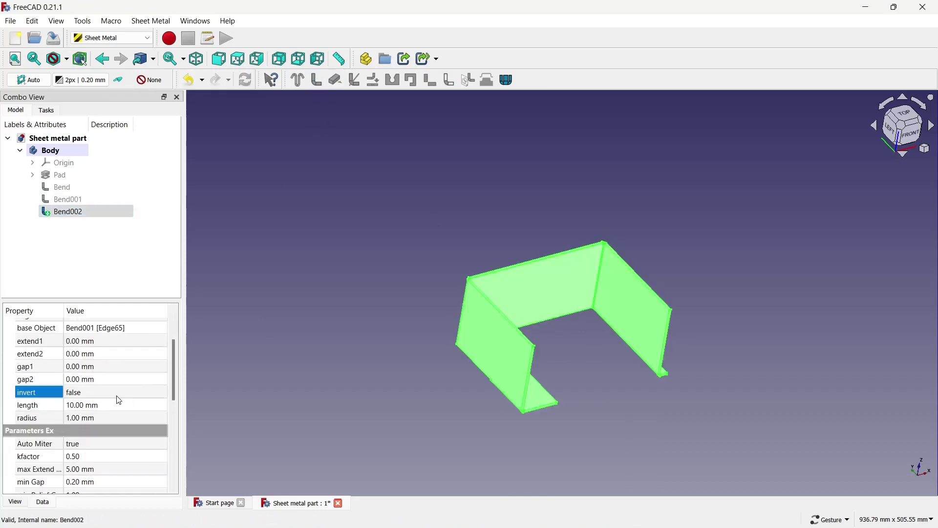
left_click(117, 396)
left_click(259, 387)
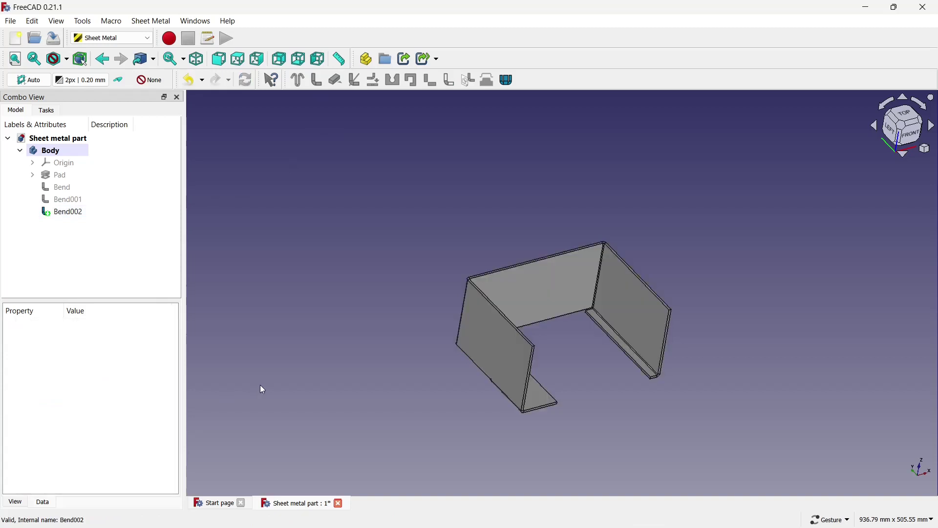
Try an 80 mm gap2 on Bend002, then reset it to zero and check its edges.
left_click(83, 214)
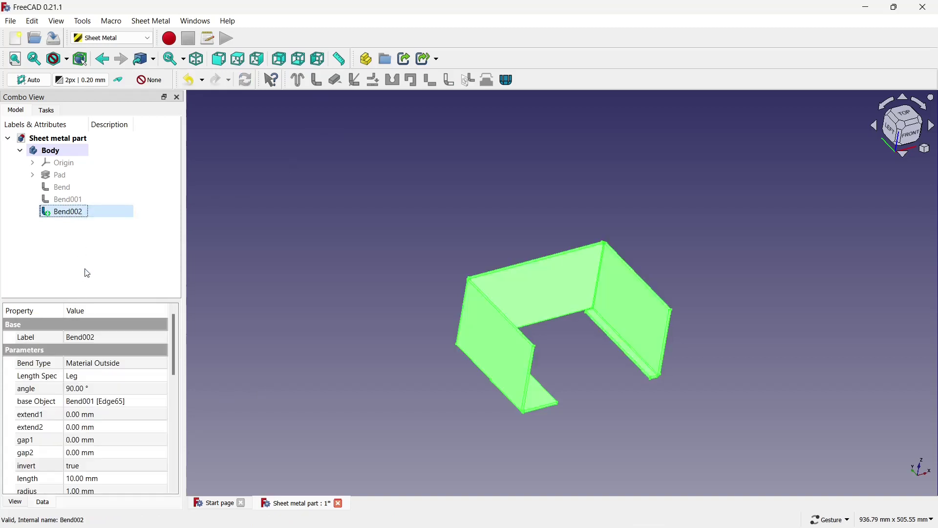
scroll(100, 426, "down", 1)
left_click(101, 418)
type("80")
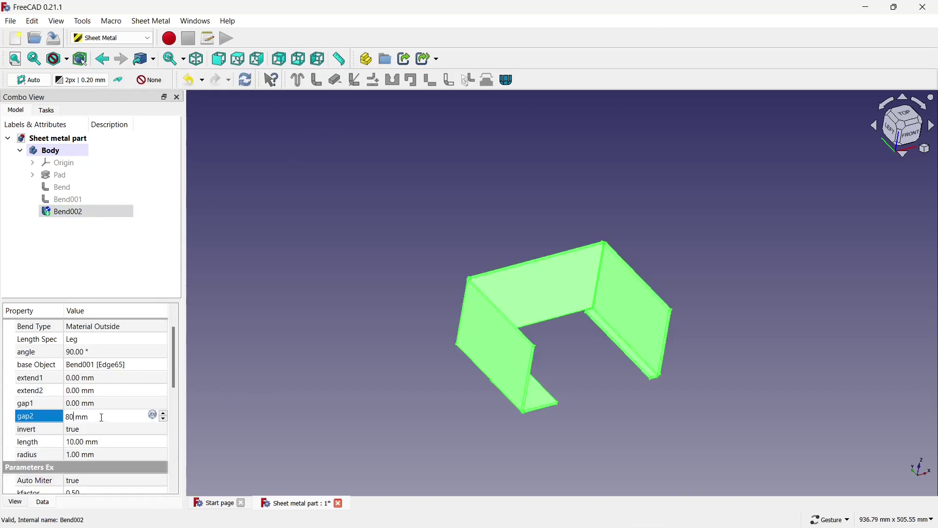
key("Return")
left_click(238, 358)
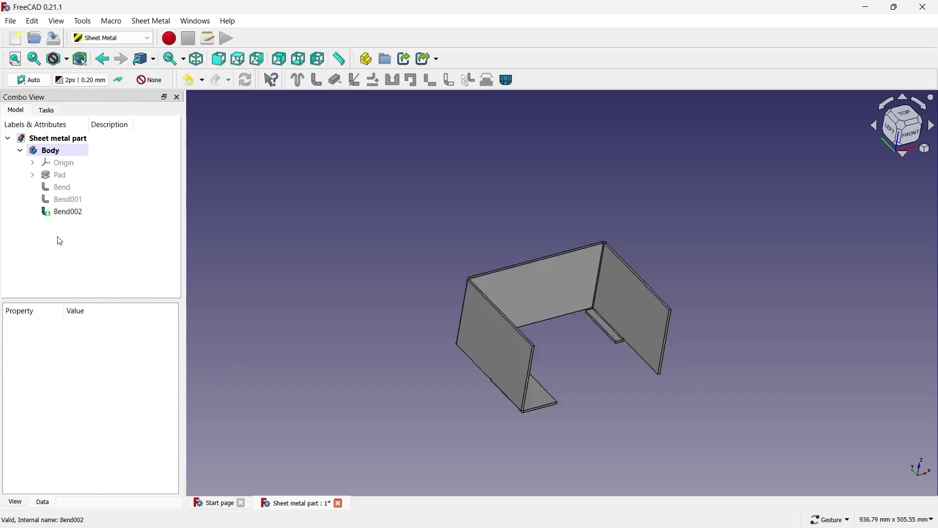
left_click(67, 214)
scroll(92, 424, "down", 1)
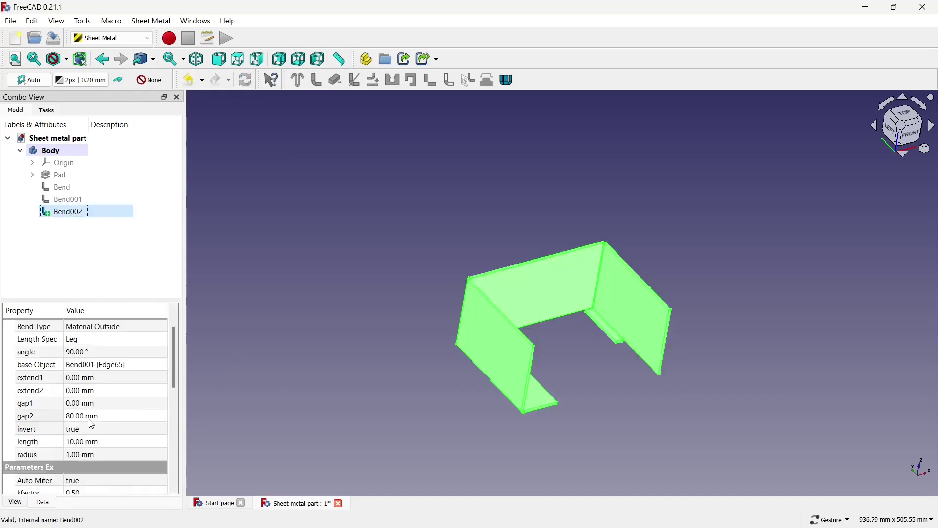
left_click(93, 417)
type("0")
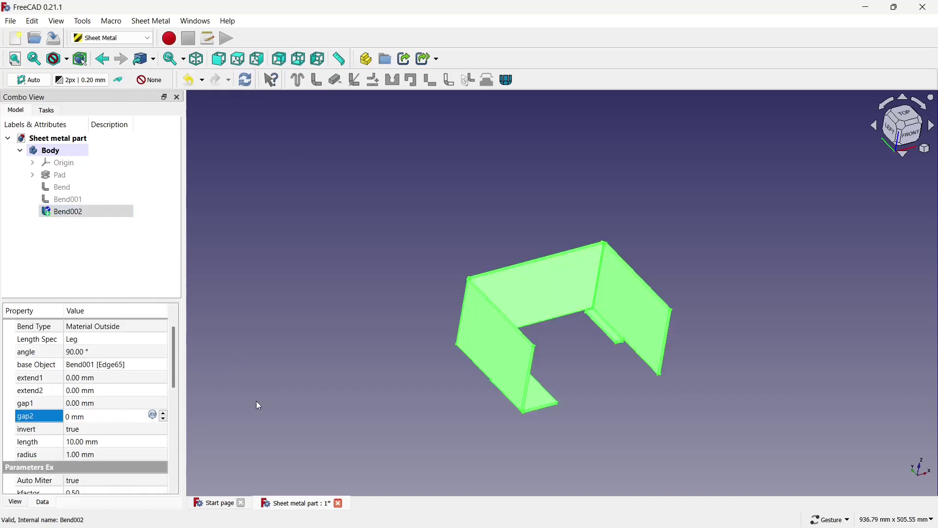
left_click(256, 401)
double_click(74, 214)
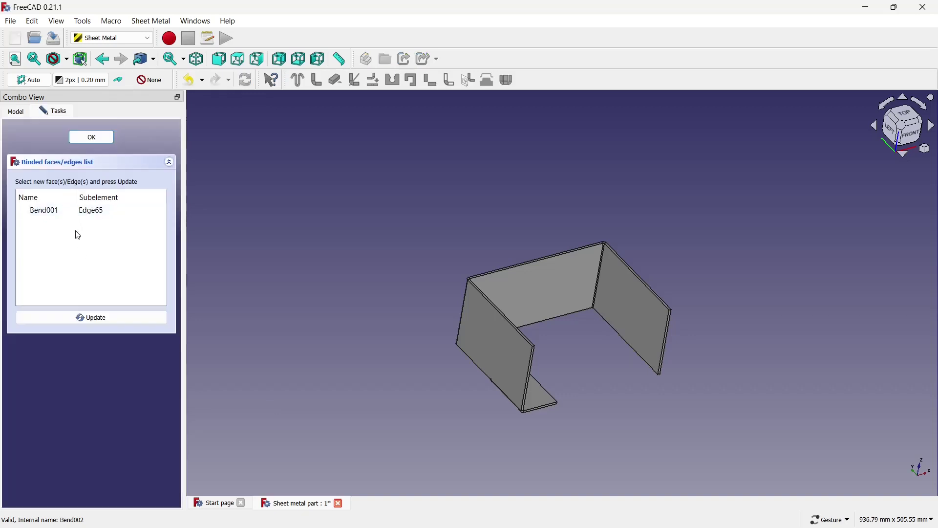
left_click(94, 141)
Set Bend002's gap1 to 80 mm.
left_click(80, 213)
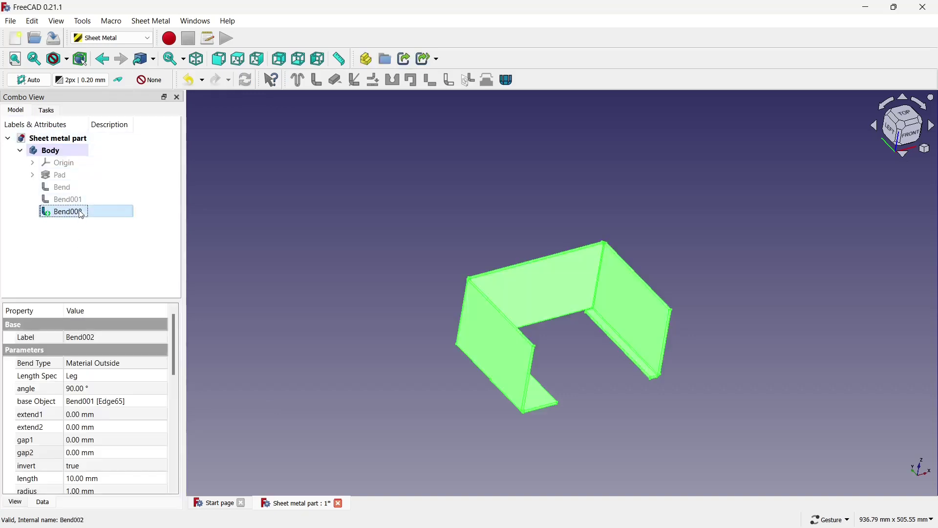
scroll(97, 402, "down", 1)
left_click(98, 403)
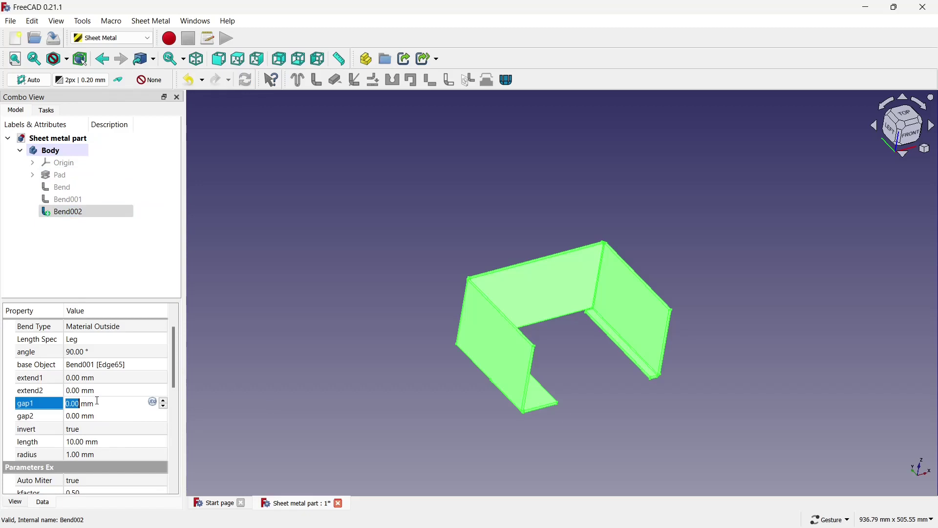
type("80")
left_click(320, 327)
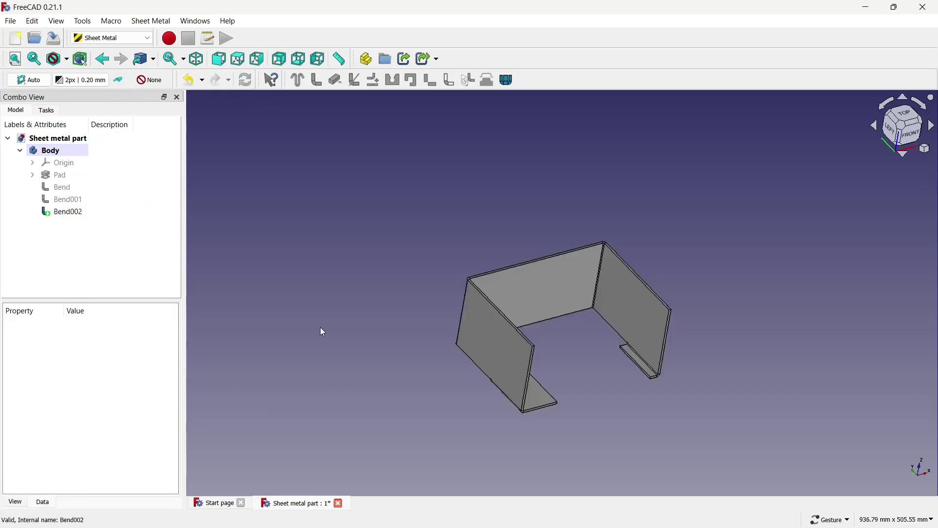
Set the Bend002 flange length to 50 mm.
left_click(66, 212)
scroll(92, 481, "down", 1)
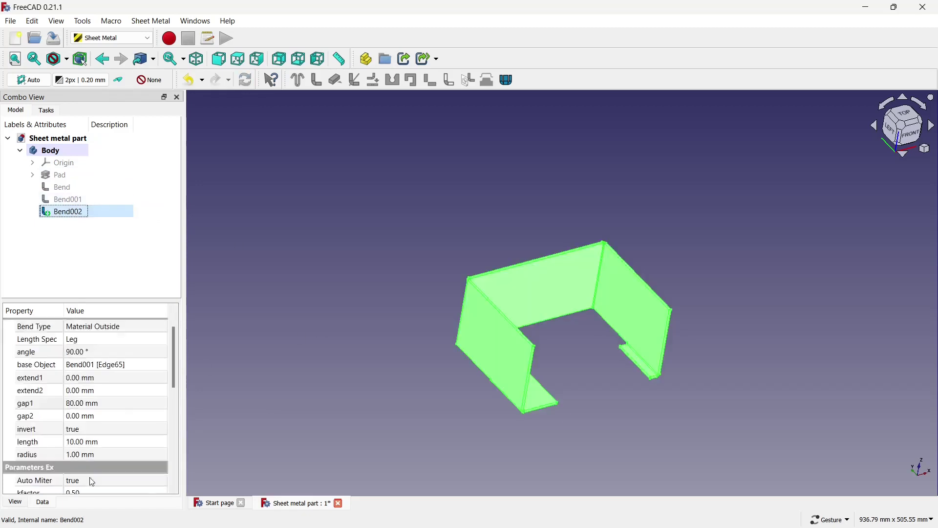
left_click(93, 444)
type("50")
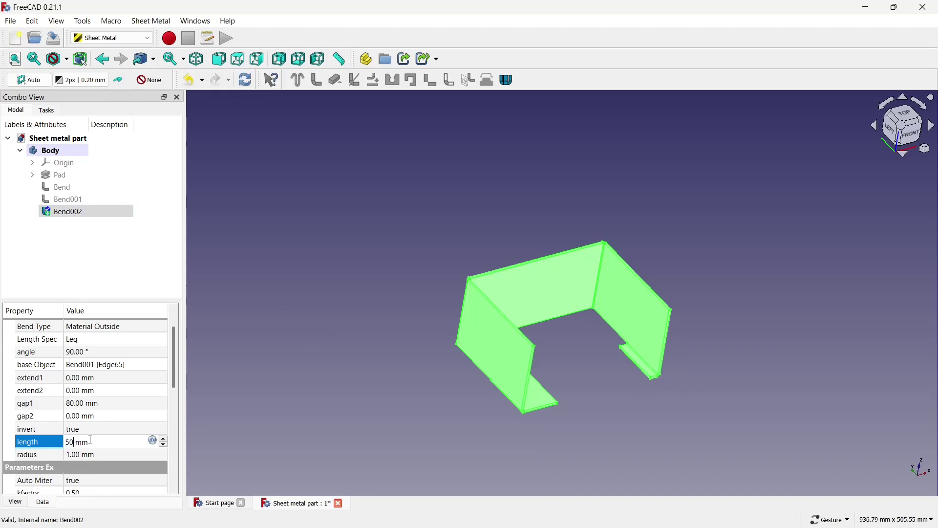
left_click(316, 330)
mouse_move(363, 342)
left_mouse_down()
mouse_move(478, 225)
mouse_move(626, 254)
left_mouse_up()
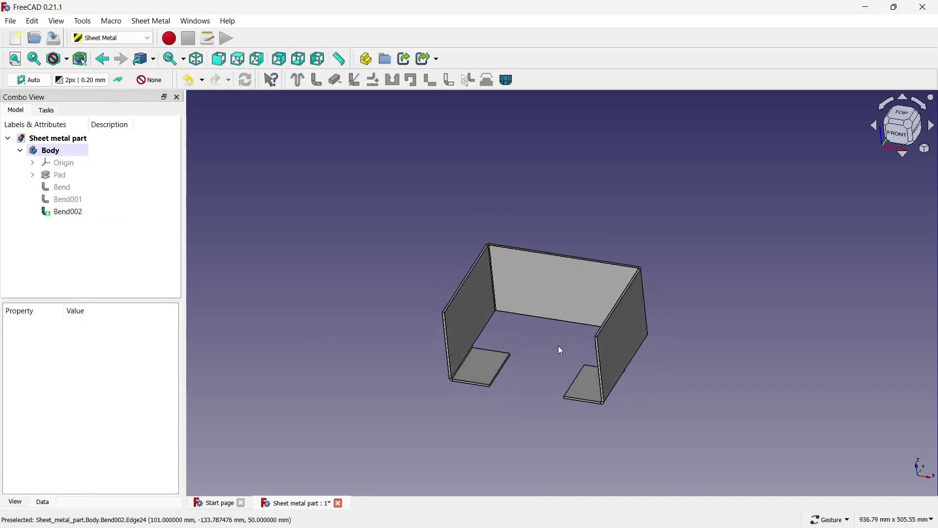
scroll(558, 345, "up", 1)
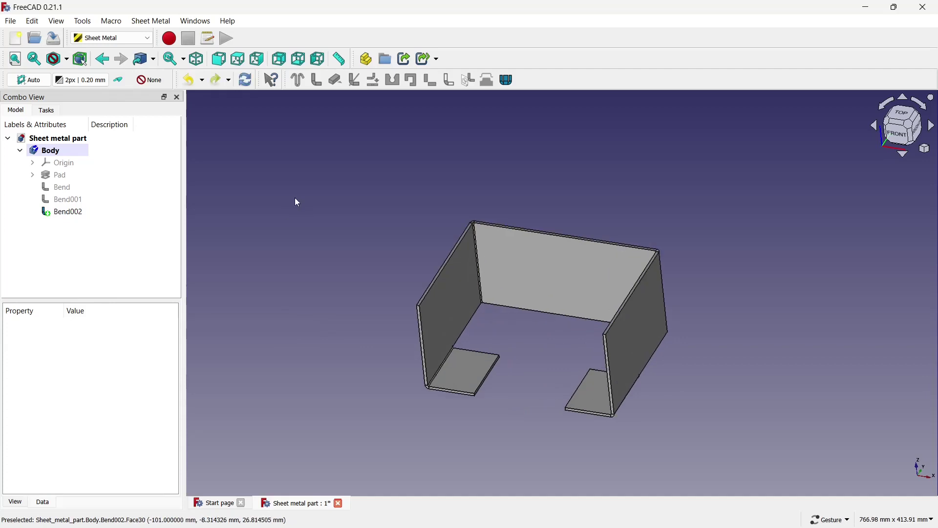
Add a Bend003 wall on the back wall's bottom inner edge, inverted to bend inward.
left_click(518, 308)
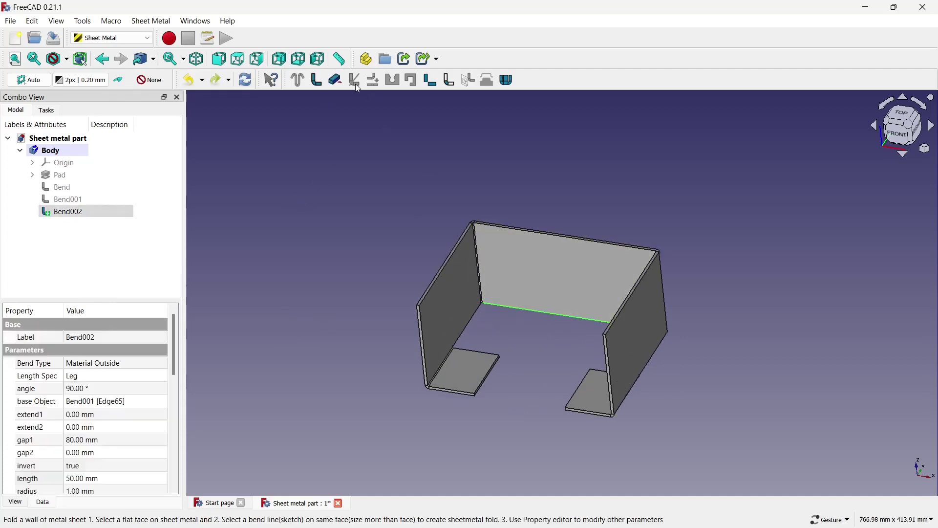
left_click(317, 79)
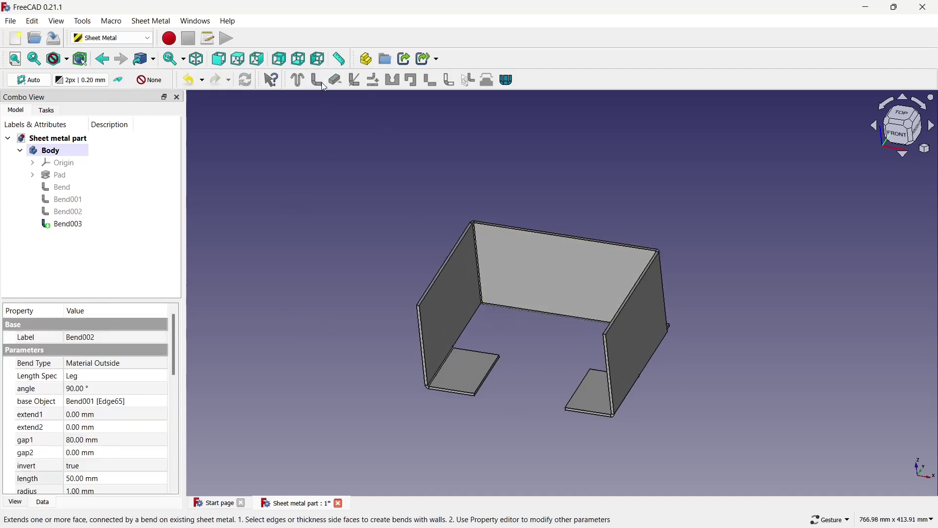
left_click(84, 226)
scroll(113, 368, "down", 2)
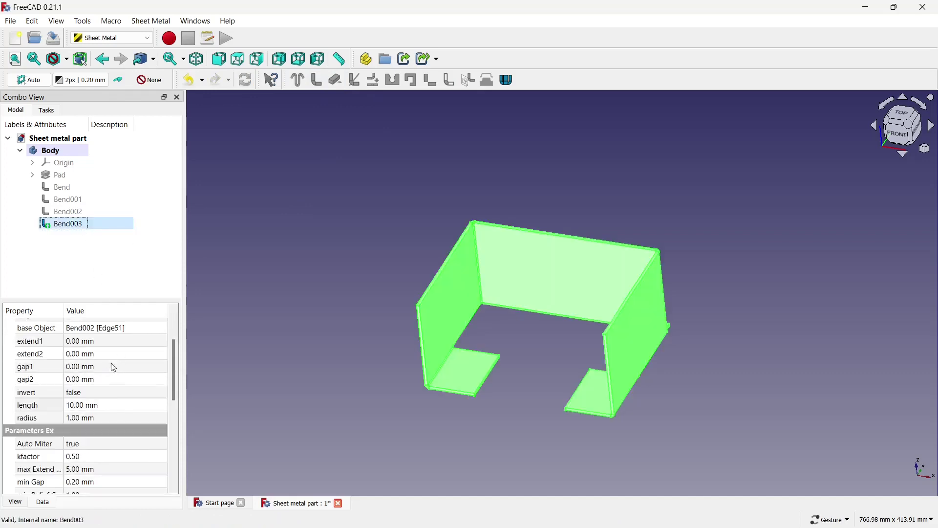
left_click(95, 393)
left_click(94, 414)
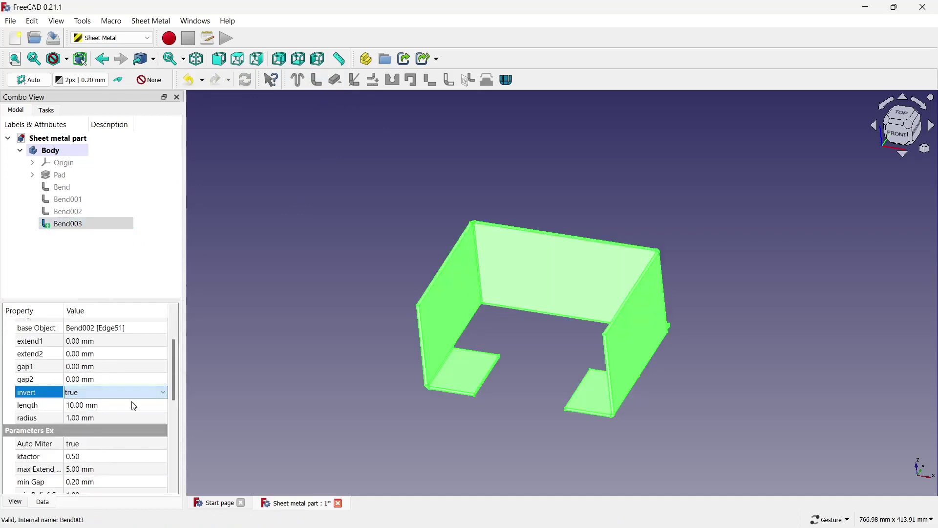
left_click(261, 375)
Set the Bend003 flange length to 50 mm.
left_click(66, 224)
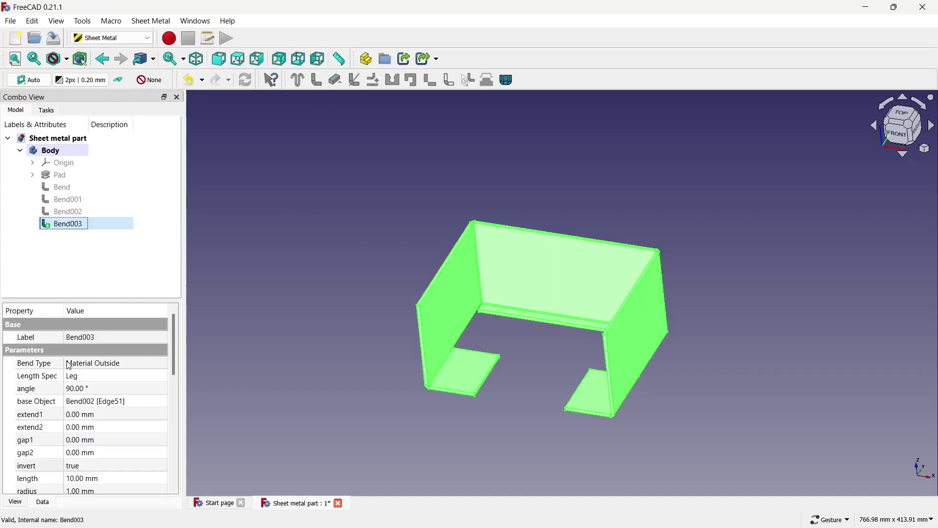
scroll(80, 378, "down", 2)
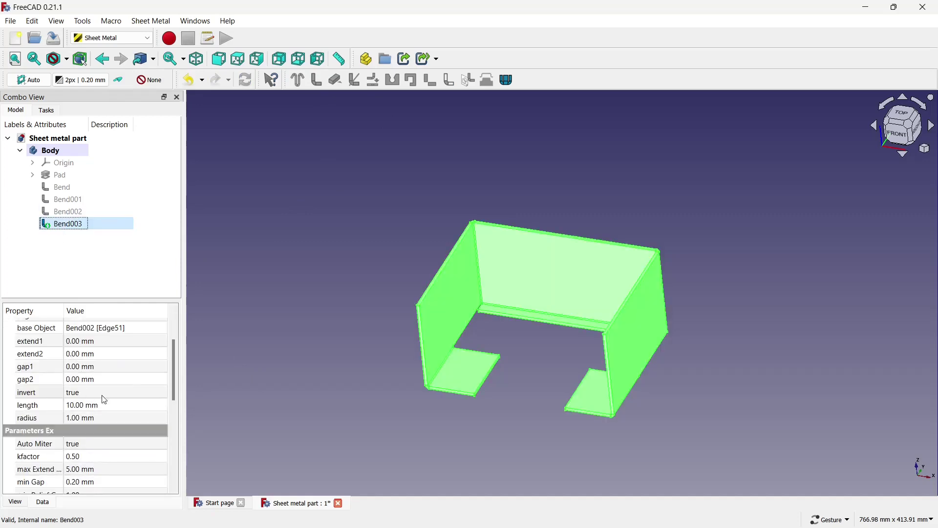
left_click(109, 406)
type("50")
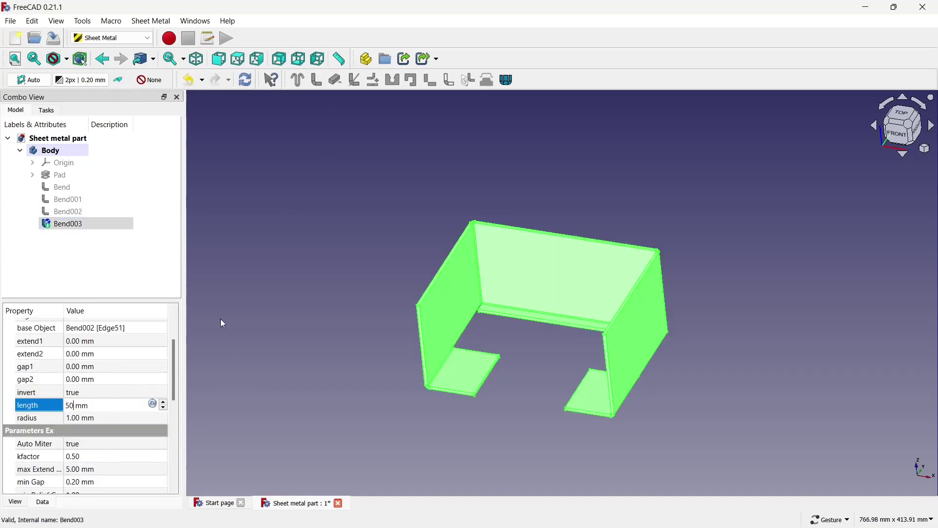
left_click(223, 324)
Set Bend003's gap1 and gap2 to 10 mm and save the part.
left_click(94, 224)
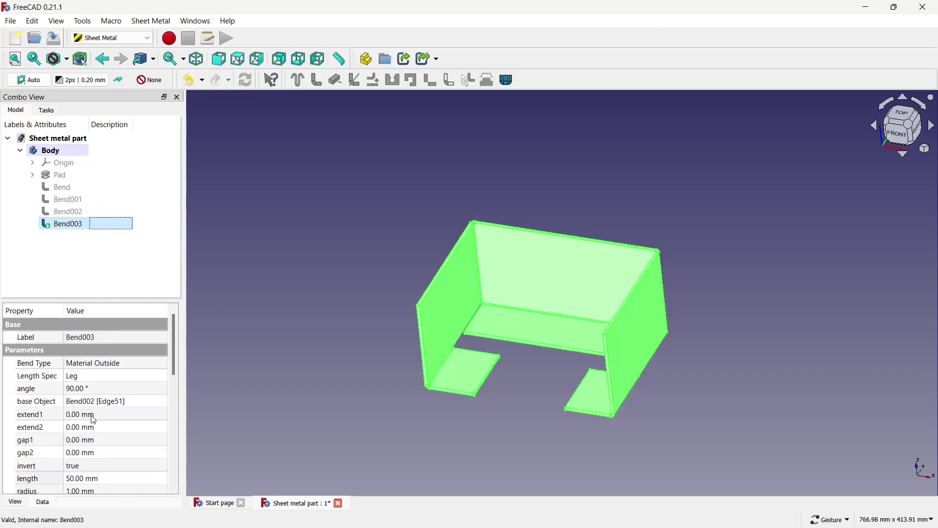
scroll(93, 421, "down", 1)
left_click(95, 404)
type("10")
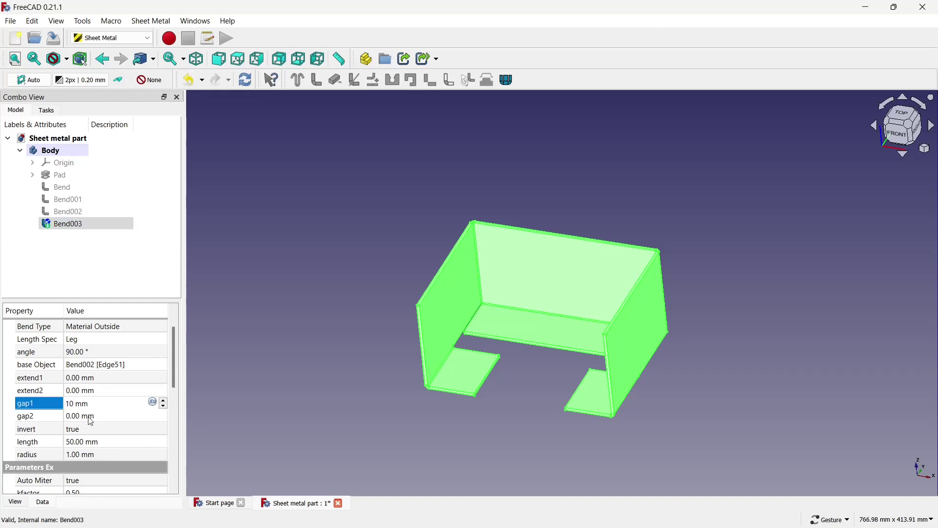
left_click(90, 419)
type("10")
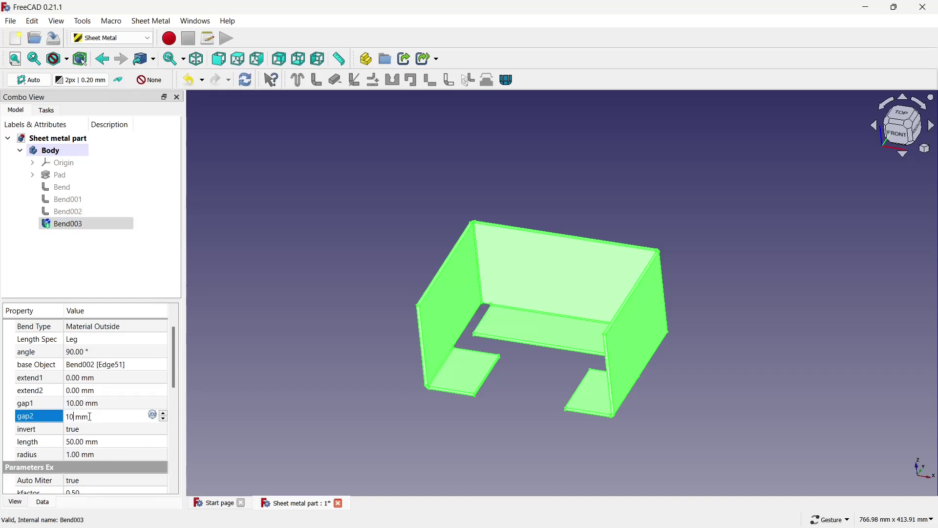
left_click(279, 324)
mouse_move(321, 347)
left_mouse_down()
mouse_move(619, 379)
mouse_move(561, 383)
mouse_move(503, 403)
left_mouse_up()
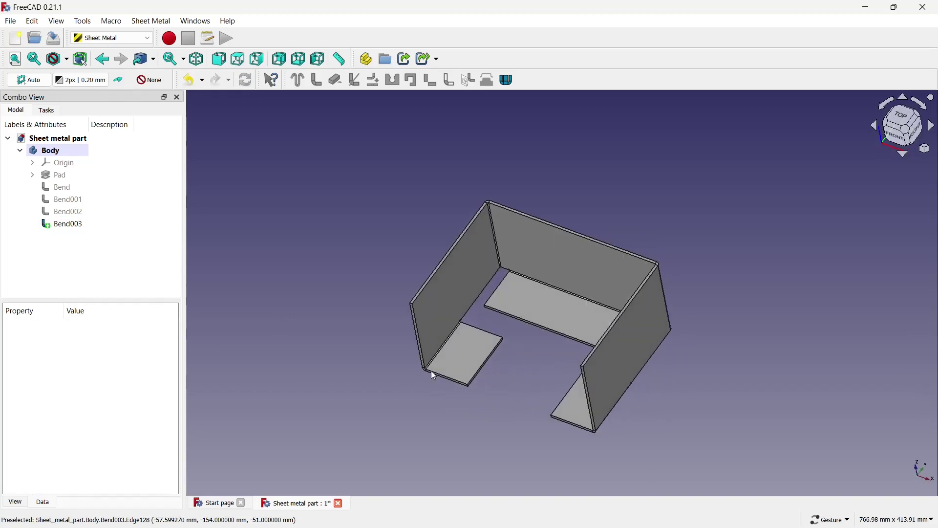
key("ctrl+s")
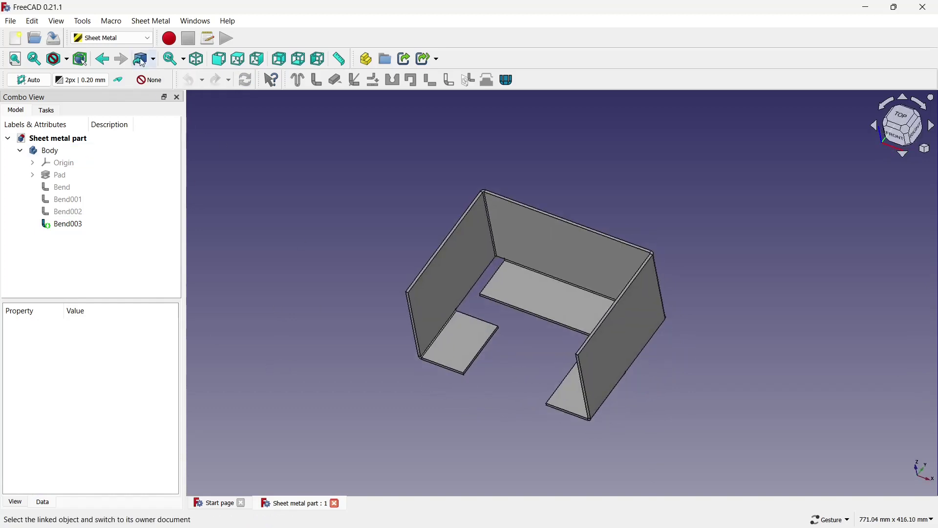
Switch to the Part Design workbench.
left_click(142, 38)
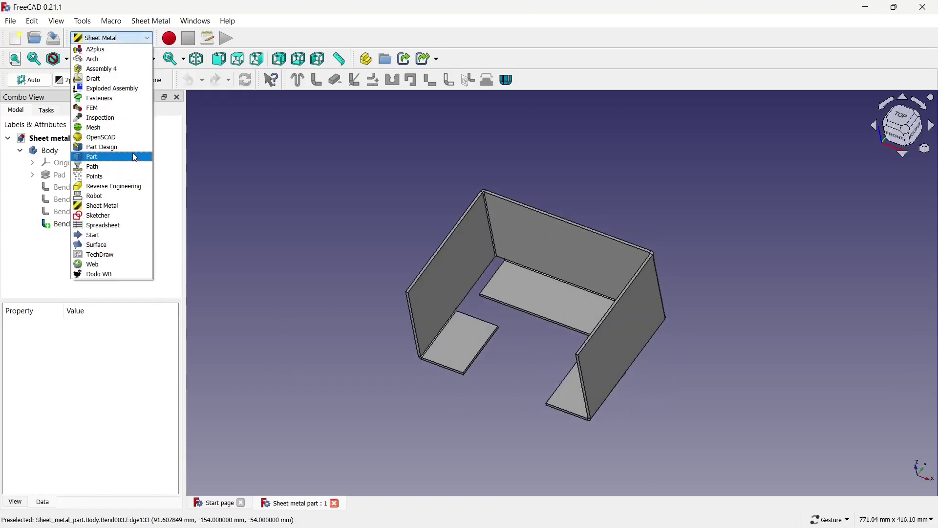
left_click(132, 147)
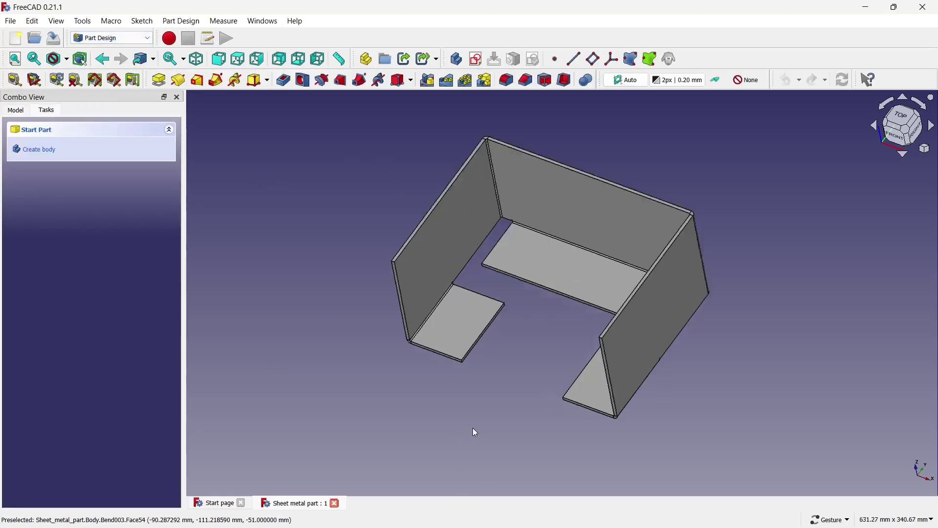
scroll(474, 391, "up", 8)
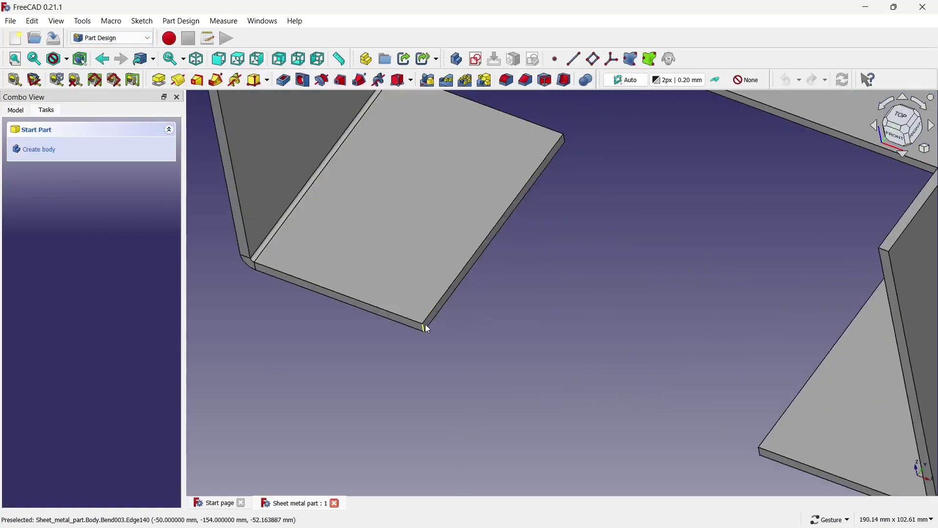
Chamfer the left bottom tab's two outer corner edges by 10 mm.
left_click(524, 168)
left_click(454, 303)
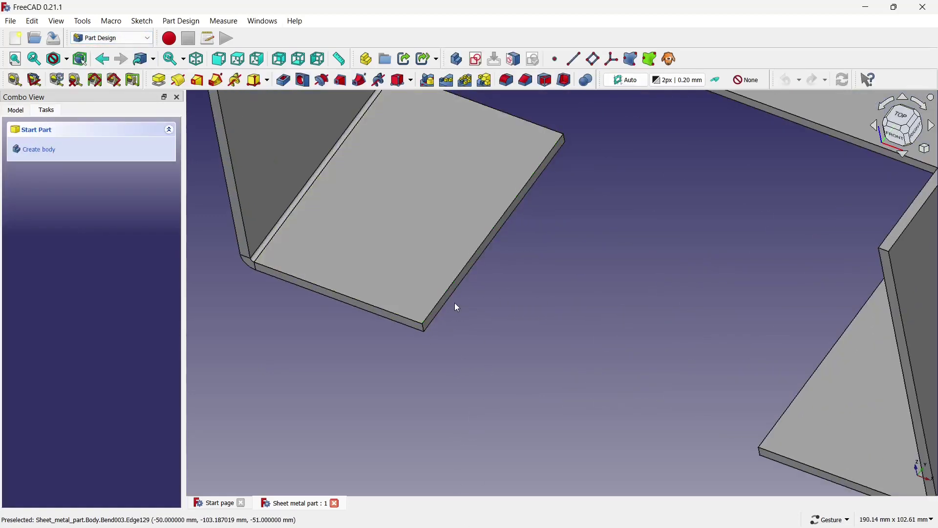
left_click(425, 326)
left_click(567, 140, "ctrl")
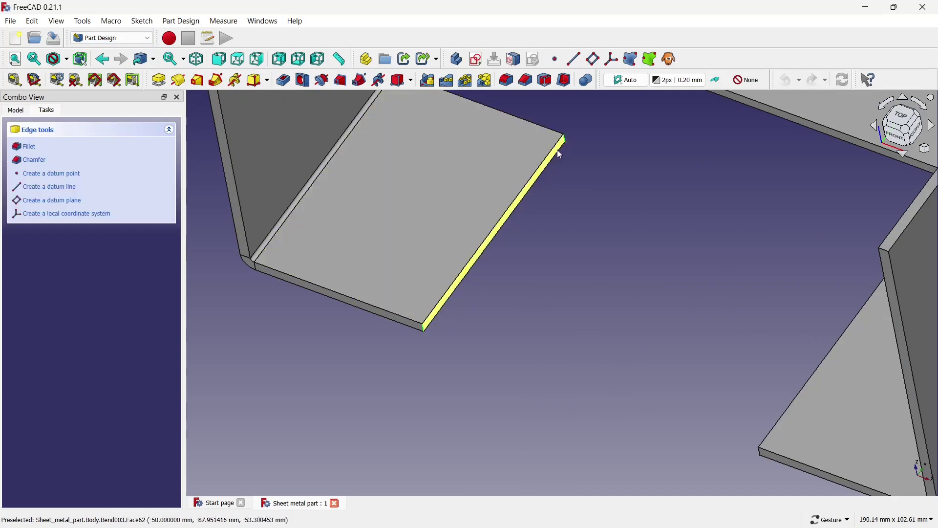
left_click(526, 80)
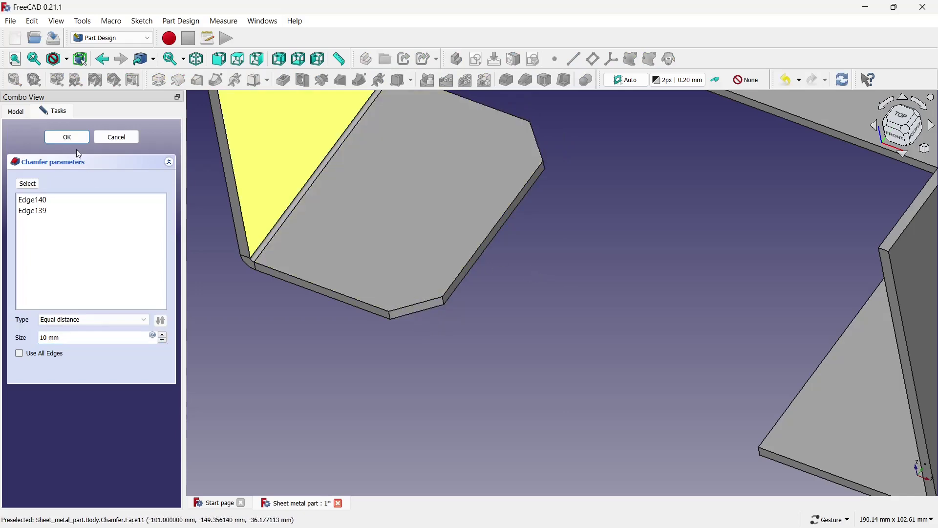
key("Return")
mouse_move(455, 276)
left_mouse_down()
mouse_move(538, 291)
mouse_move(506, 286)
mouse_move(580, 314)
mouse_move(742, 255)
mouse_move(725, 287)
mouse_move(463, 235)
mouse_move(750, 293)
mouse_move(690, 297)
left_mouse_up()
scroll(629, 340, "up", 5)
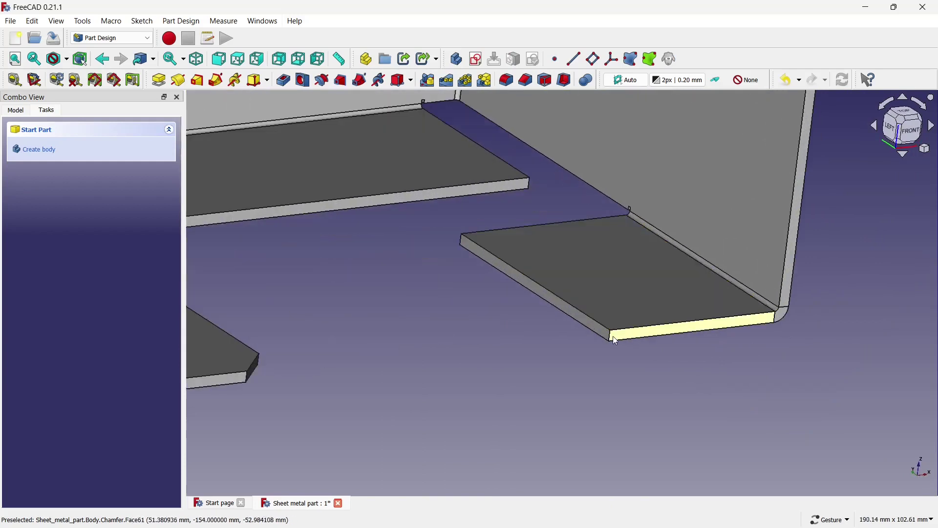
Chamfer the right bottom tab's two outer corner edges by 10 mm.
left_click(610, 336)
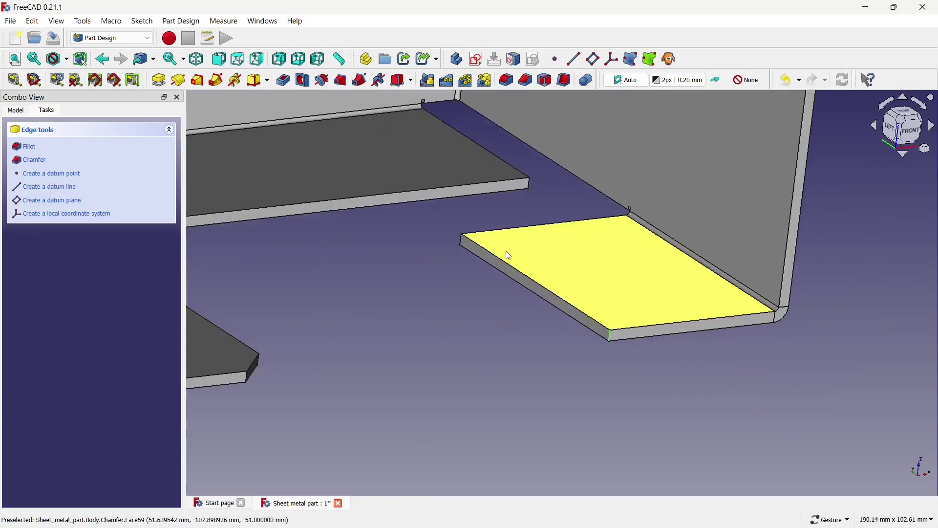
left_click(461, 240)
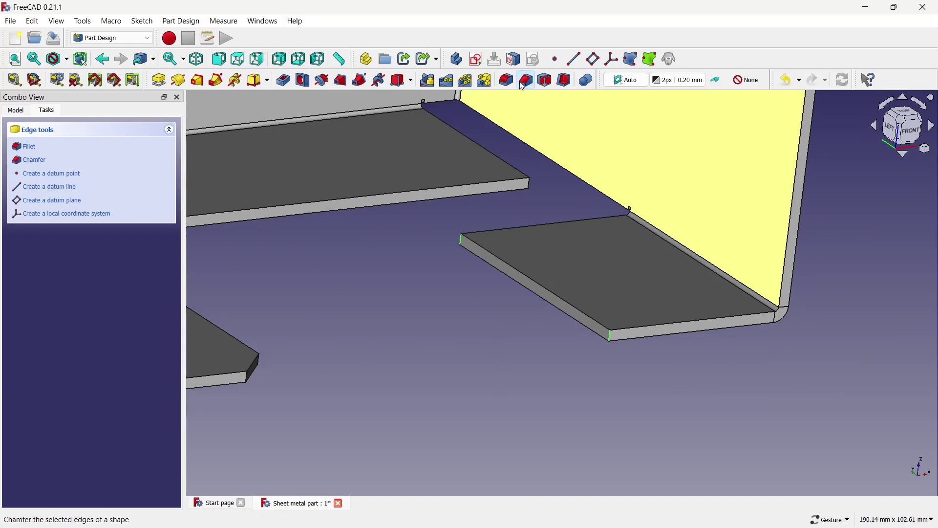
left_click(523, 86)
type("10")
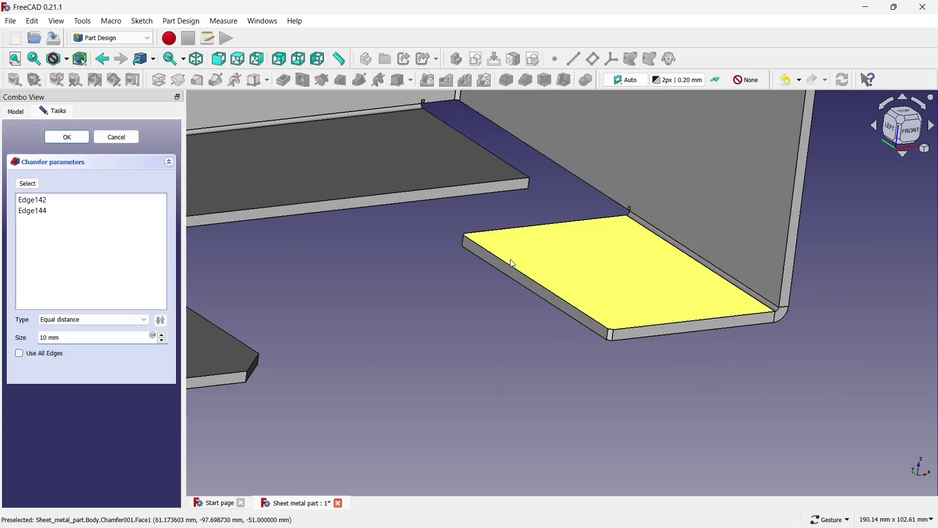
left_click(83, 137)
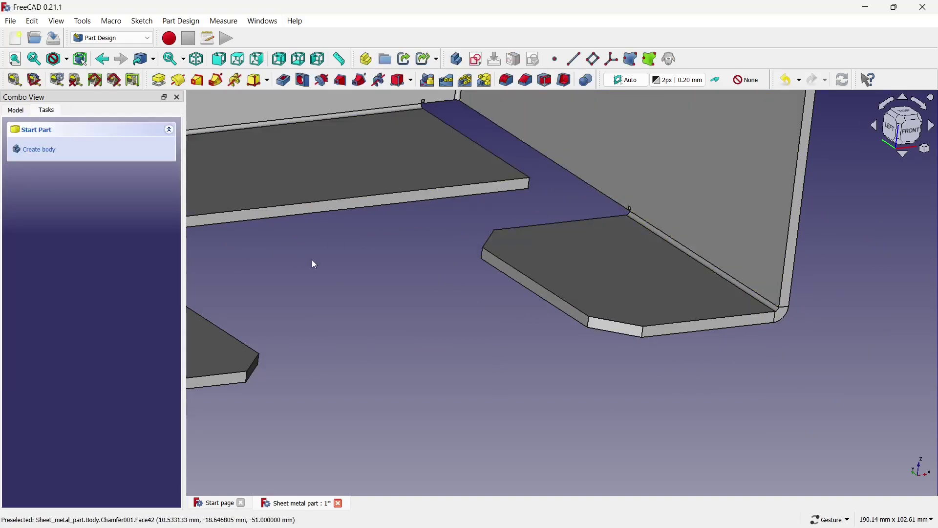
scroll(494, 267, "down", 1)
scroll(510, 264, "up", 2)
Chamfer the middle back flange's two end edges by 5 mm.
left_click(564, 147)
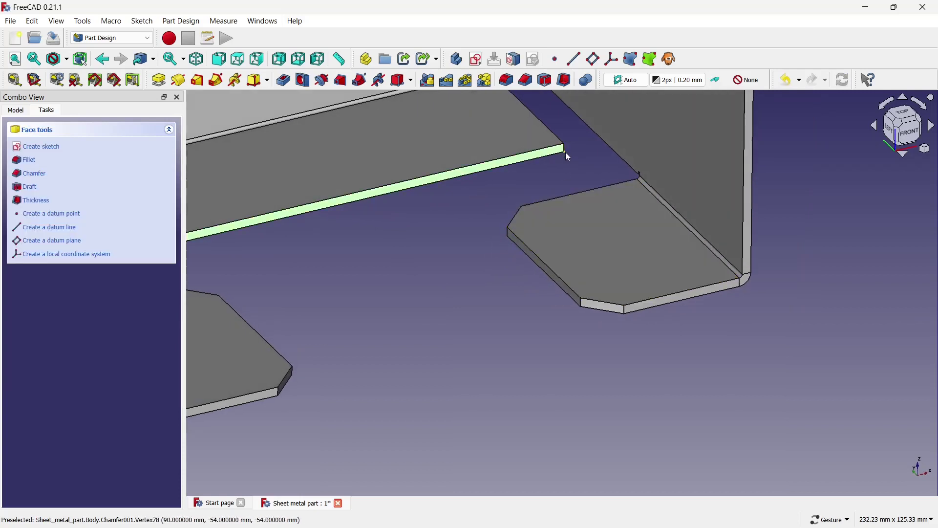
left_click_drag(554, 262, 479, 274)
scroll(392, 259, "up", 4)
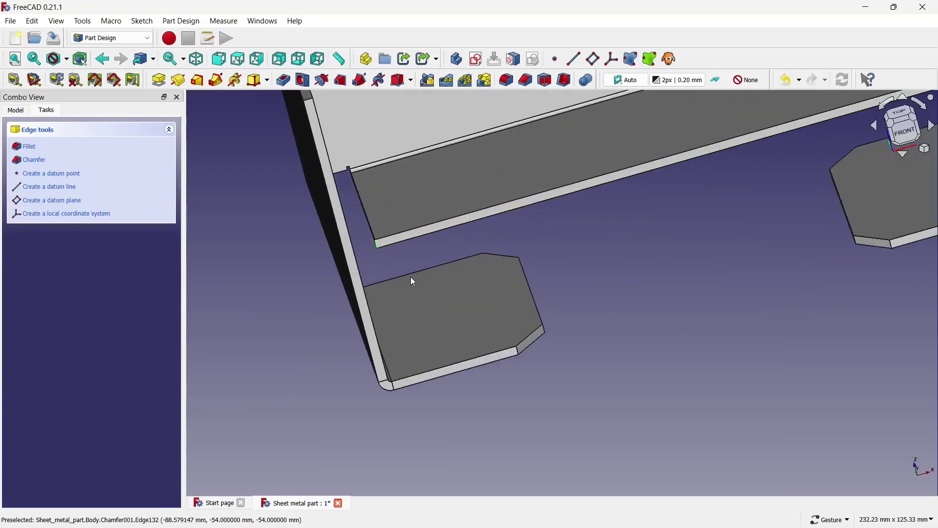
scroll(410, 276, "down", 3)
left_click(525, 80)
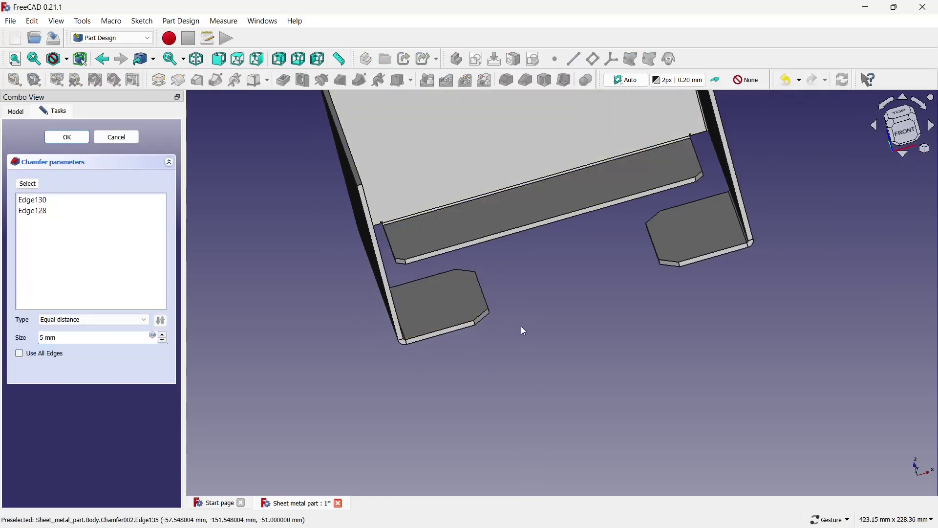
left_click(66, 138)
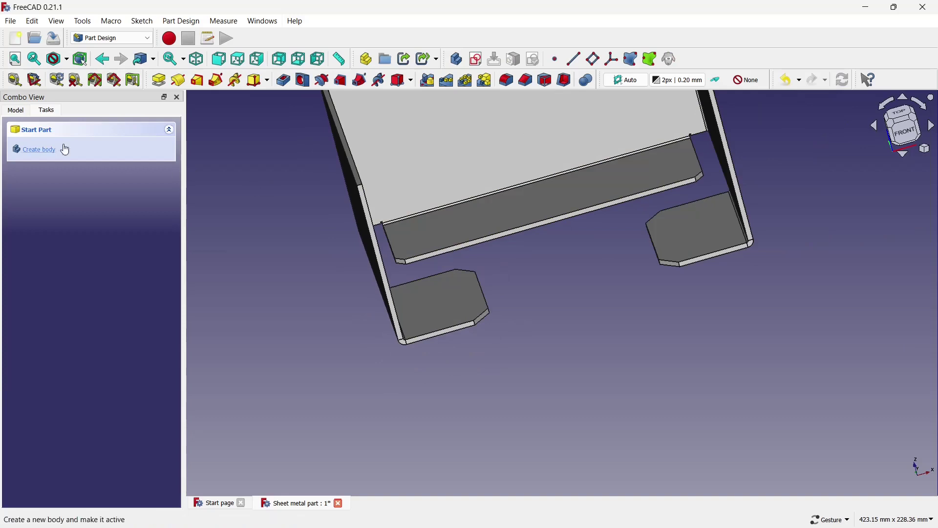
scroll(312, 233, "down", 5)
Select the bracket's right side wall face and open a new sketch on it.
scroll(623, 310, "down", 3)
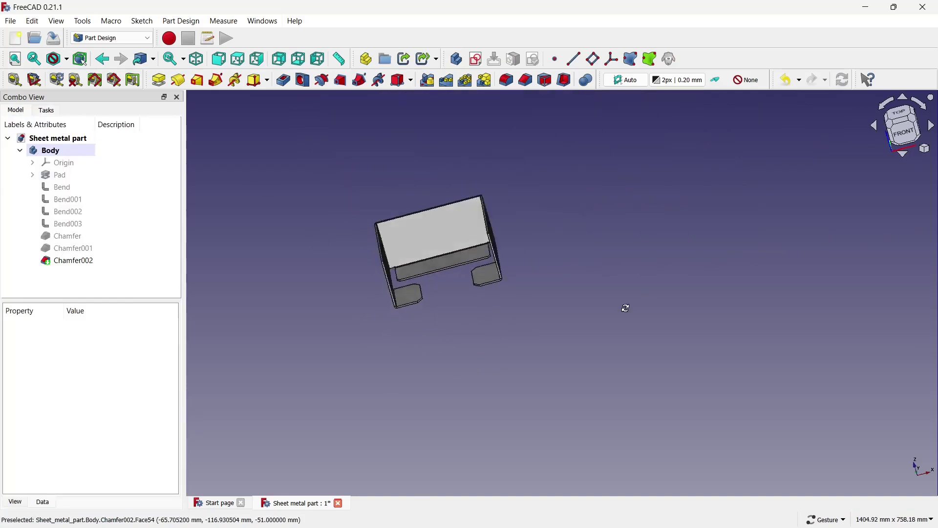
mouse_move(624, 310)
left_mouse_down()
mouse_move(536, 224)
mouse_move(409, 184)
mouse_move(441, 138)
left_mouse_up()
scroll(441, 138, "up", 4)
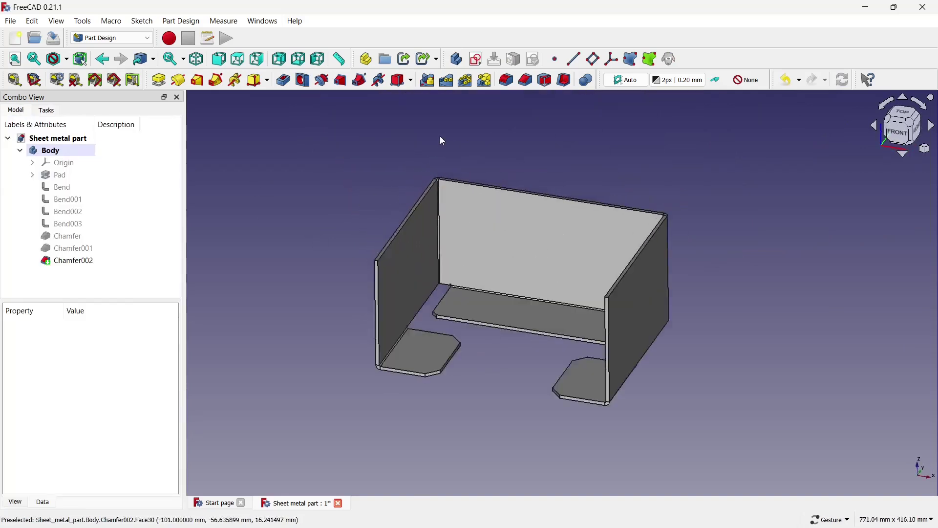
left_click(646, 298)
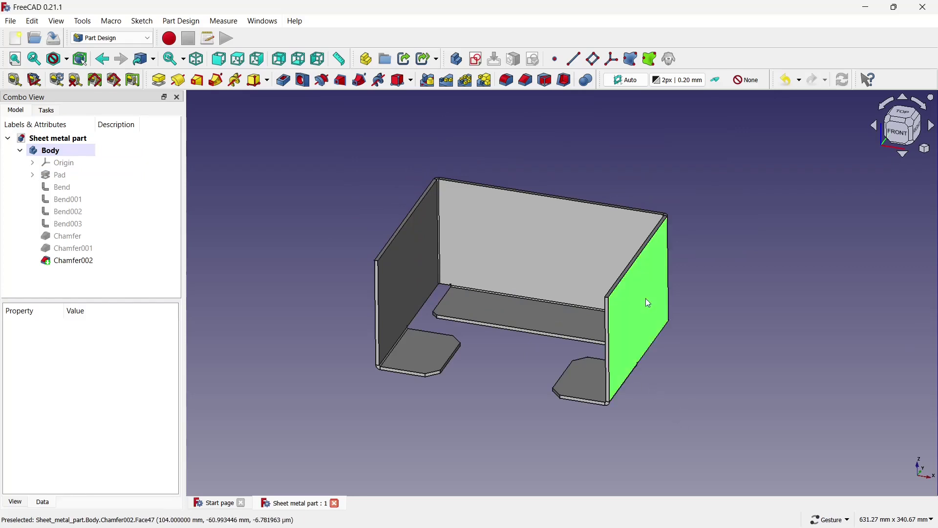
left_click(476, 60)
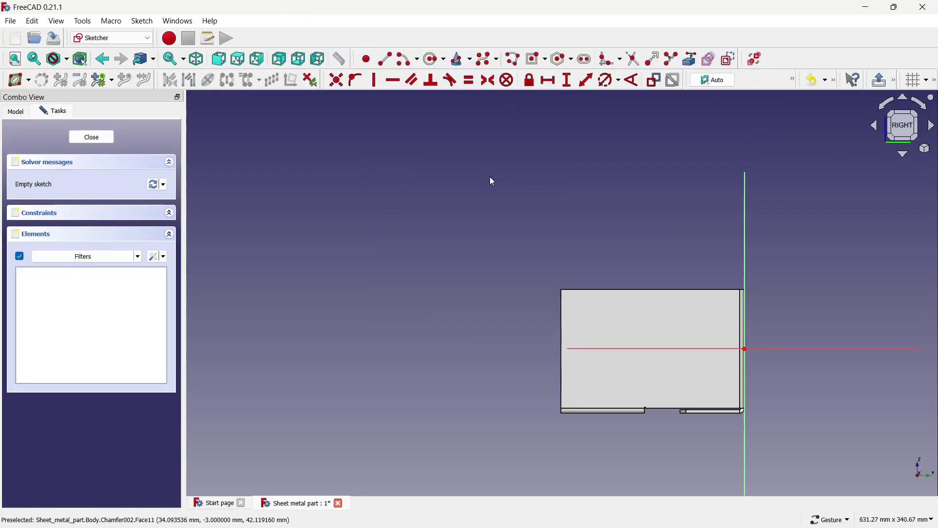
scroll(490, 178, "down", 1)
scroll(489, 176, "down", 1)
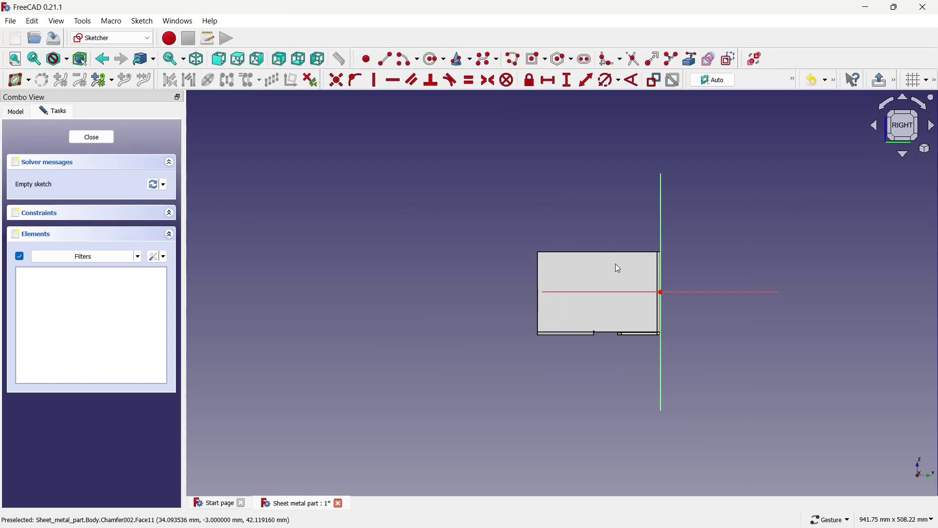
scroll(693, 273, "up", 1)
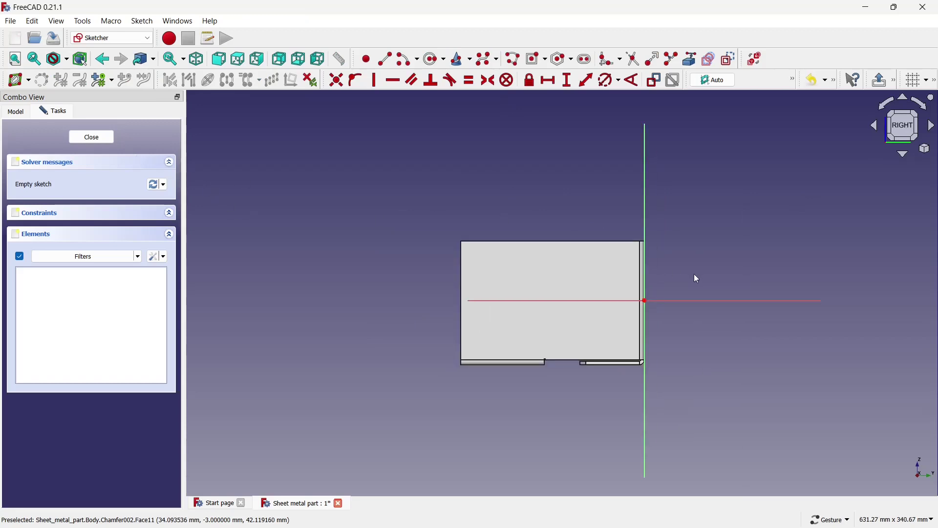
scroll(697, 278, "up", 2)
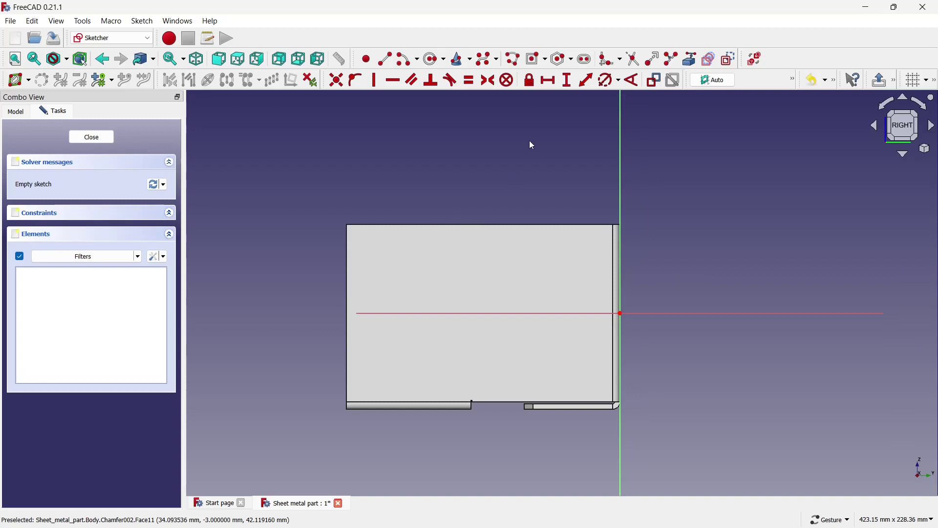
Reference the side wall's corners and edges, then draw the triangular corner lines.
left_click(697, 63)
left_click(620, 225)
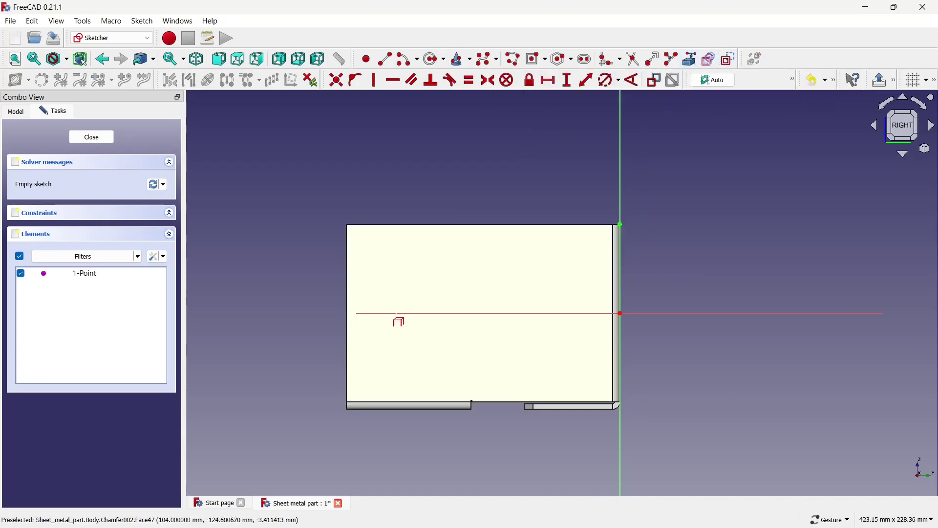
left_click(347, 410)
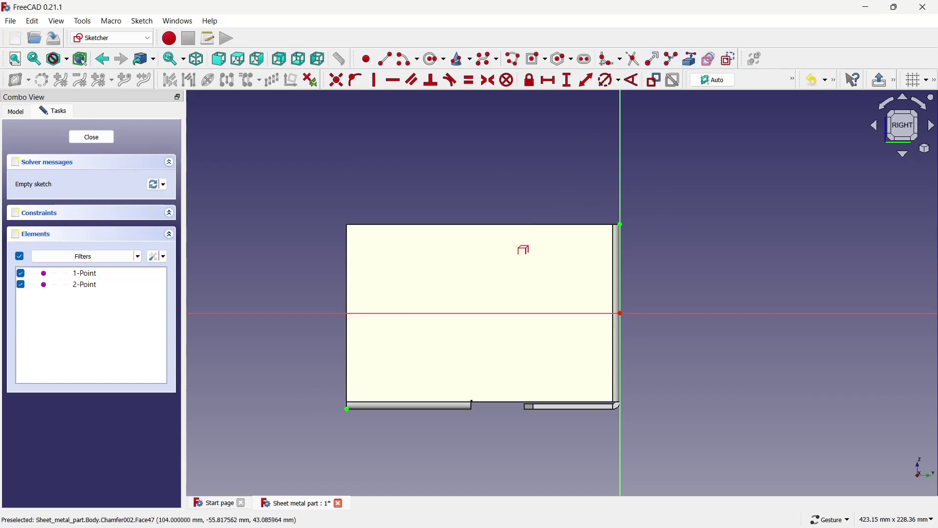
left_click(528, 225)
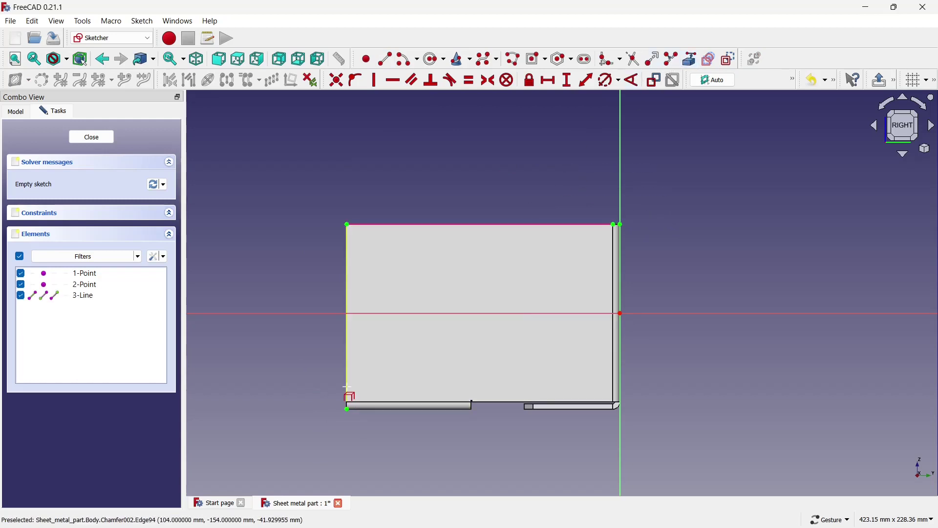
left_click(347, 386)
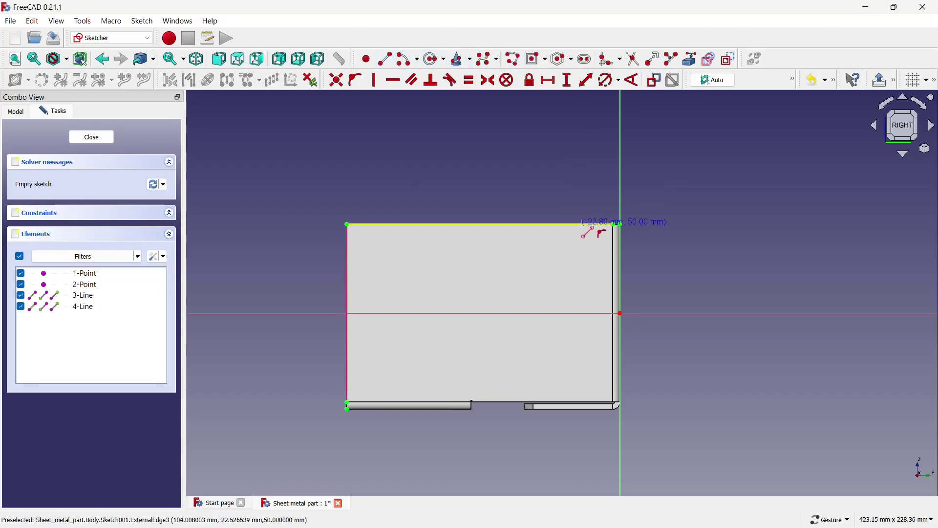
left_click(347, 350)
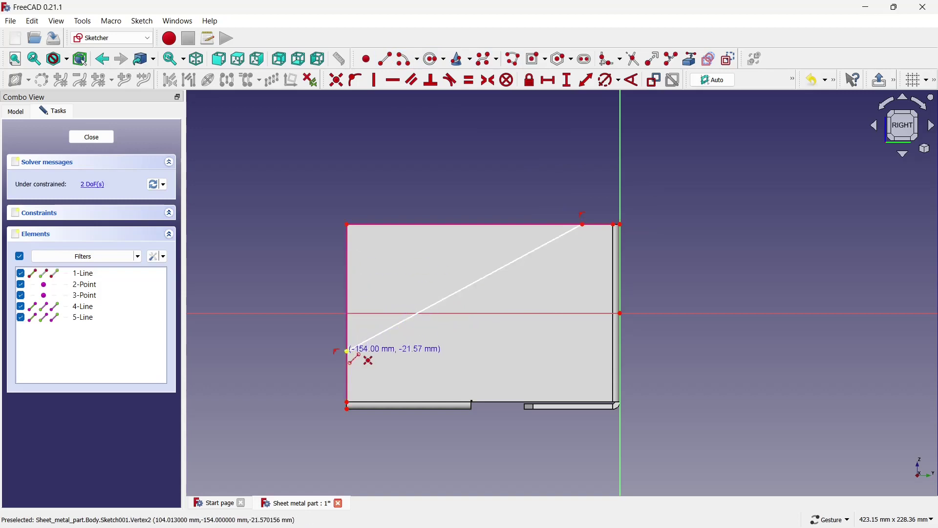
left_click(347, 351)
left_click(347, 225)
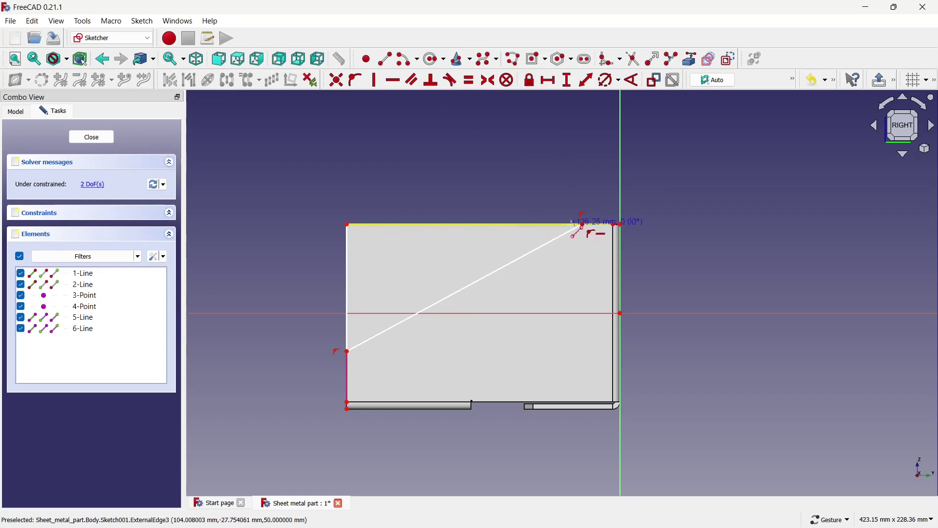
left_click(582, 224)
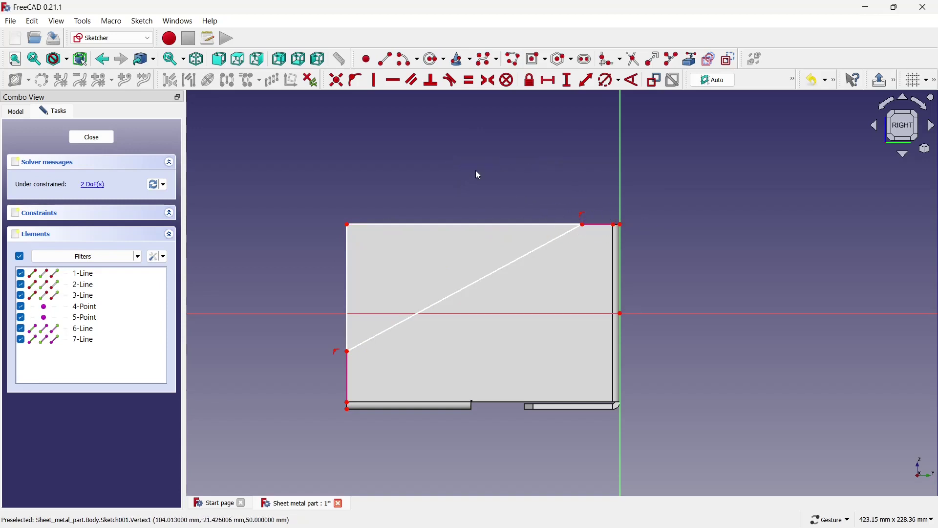
Constrain the corner profile with a 20 mm horizontal and 35 mm vertical distance.
left_click(548, 80)
left_click(583, 224)
left_click(621, 223)
type("20")
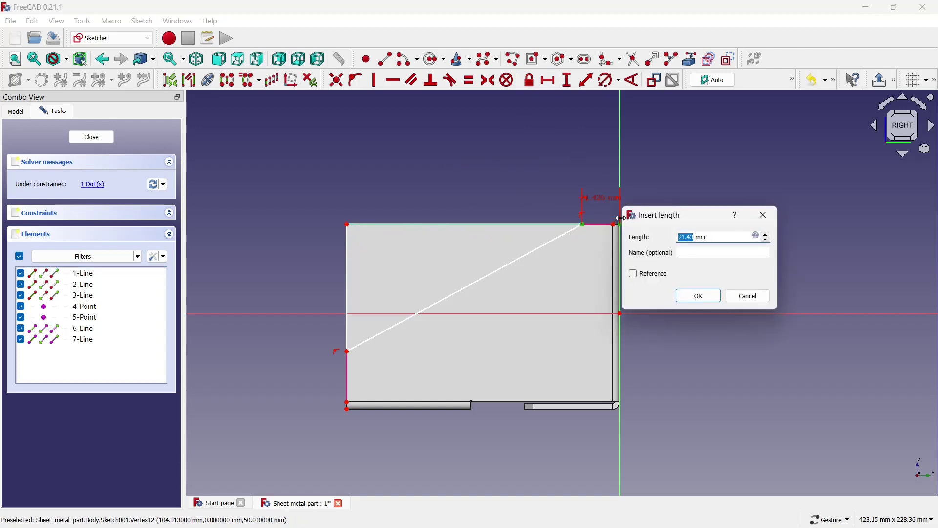
left_click(681, 297)
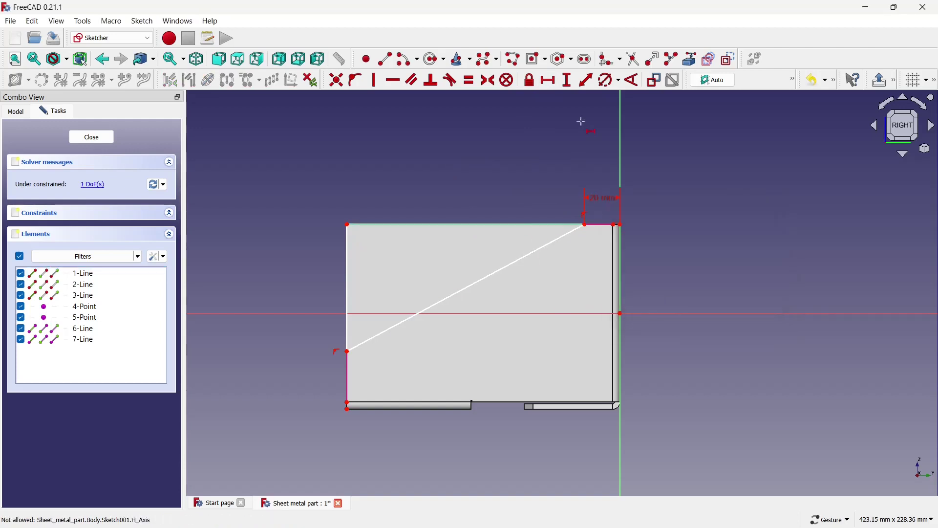
left_click(577, 80)
scroll(350, 430, "up", 2)
scroll(345, 412, "up", 2)
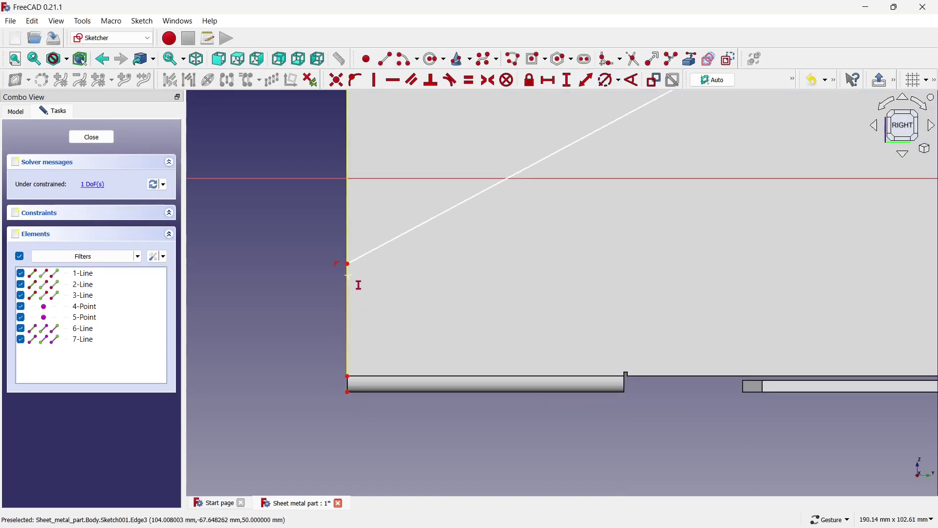
left_click(348, 265)
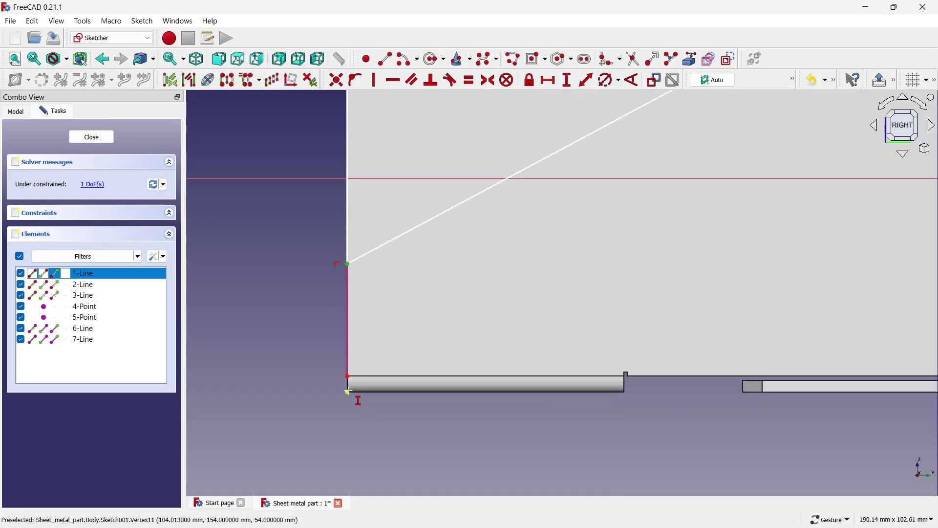
left_click(349, 393)
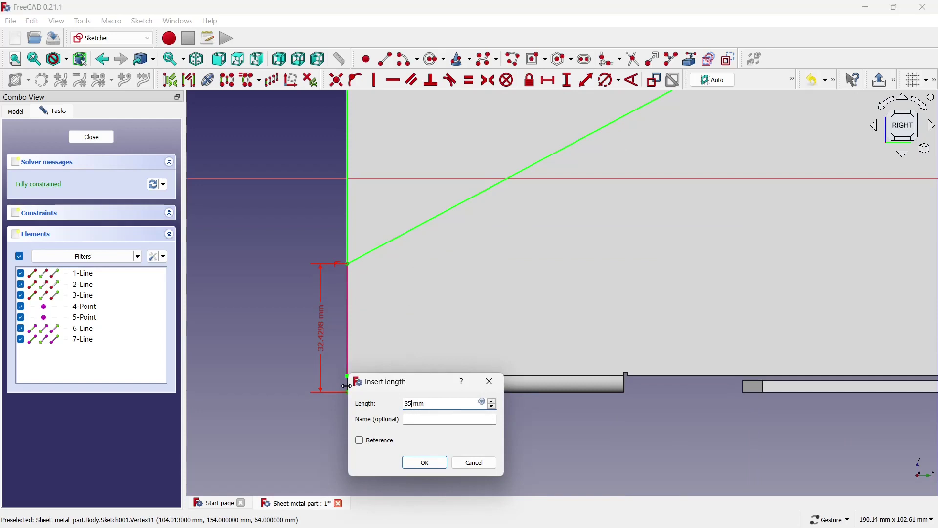
left_click(424, 462)
scroll(408, 430, "down", 3)
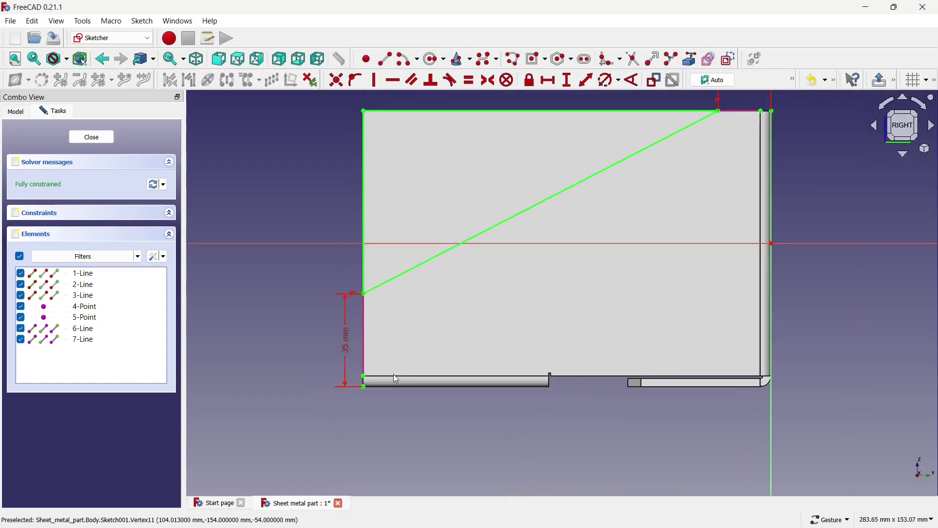
scroll(398, 372, "down", 2)
Pocket Sketch001 Through all to cut the slanted corner off both side walls.
left_click(99, 140)
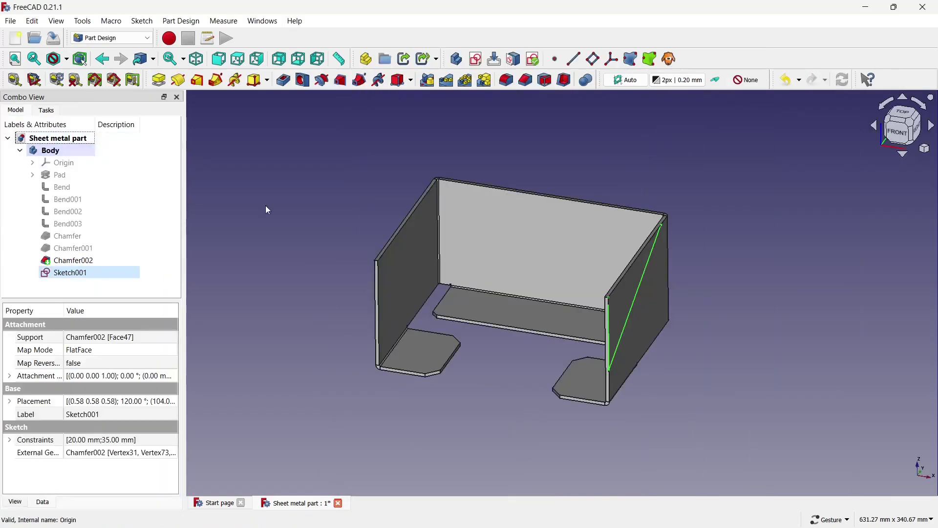
left_click(284, 81)
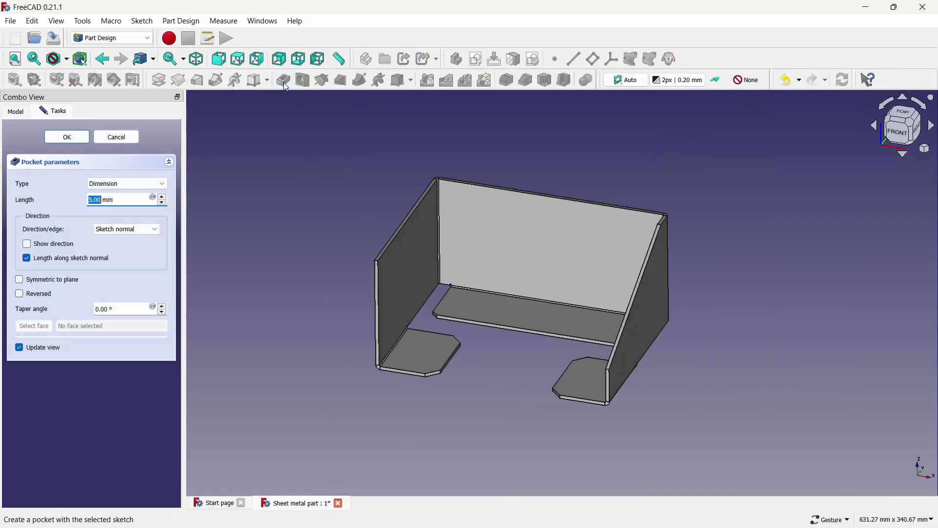
left_click(142, 184)
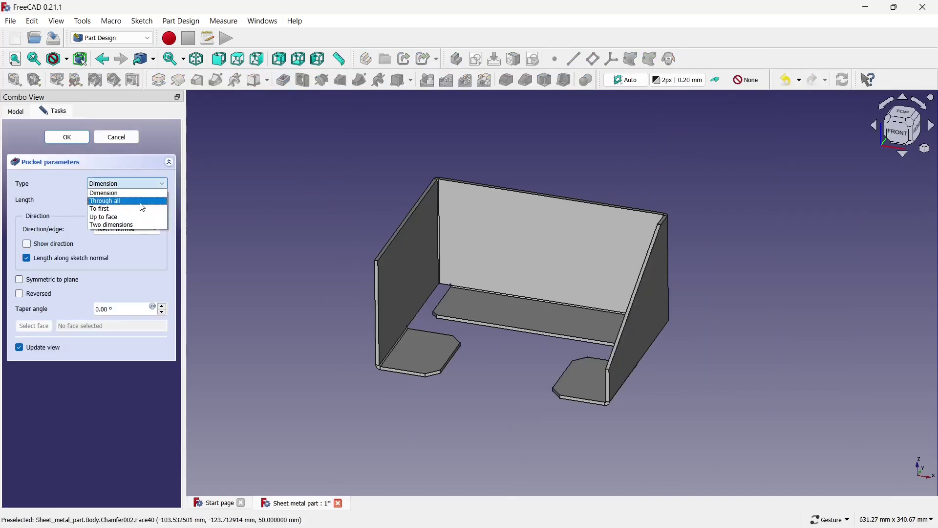
left_click(139, 200)
key("Return")
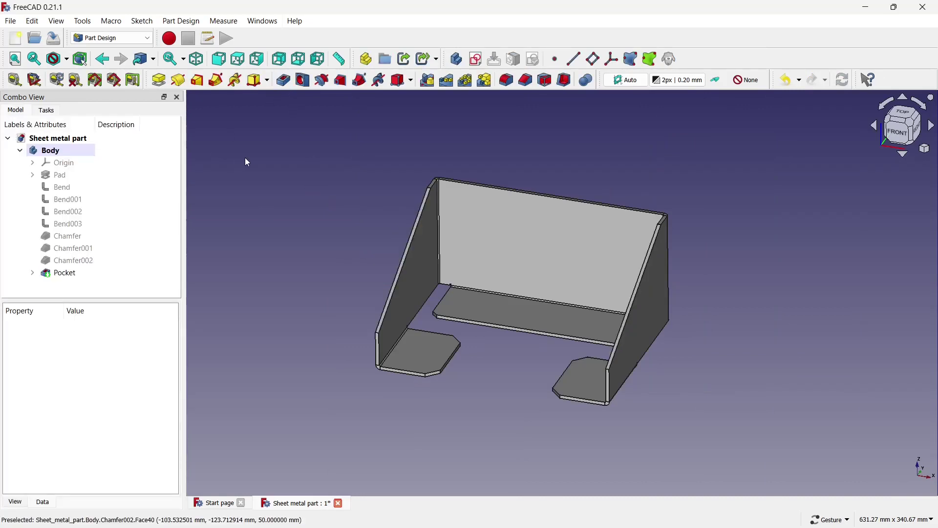
key("0")
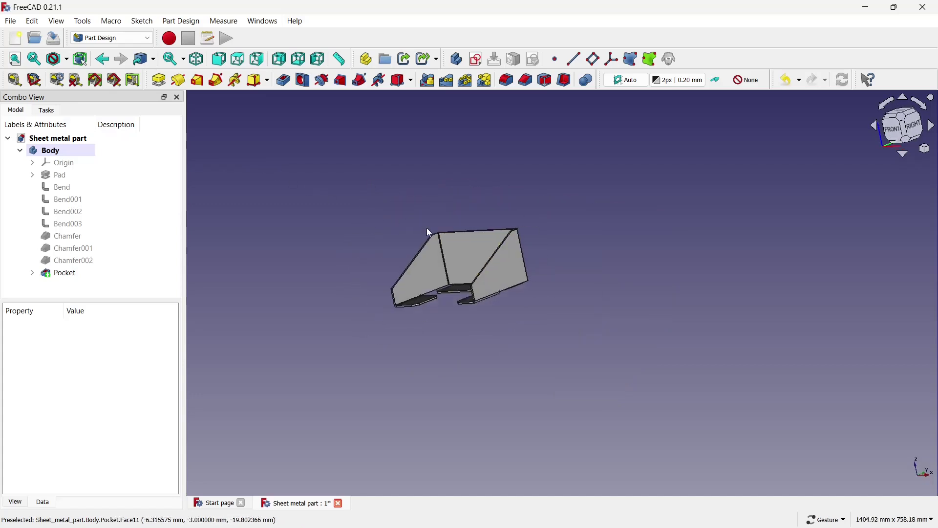
scroll(425, 228, "up", 3)
left_click_drag(422, 227, 569, 266)
scroll(412, 131, "up", 2)
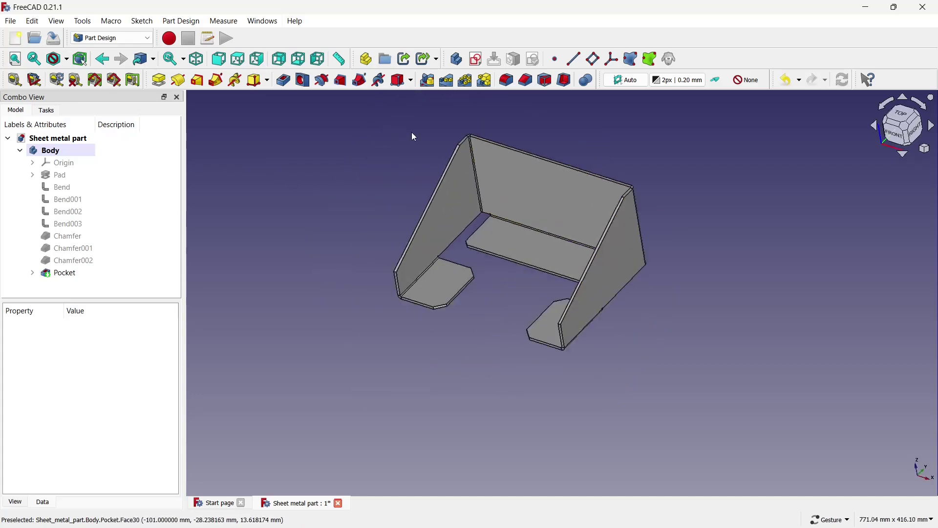
scroll(412, 131, "up", 2)
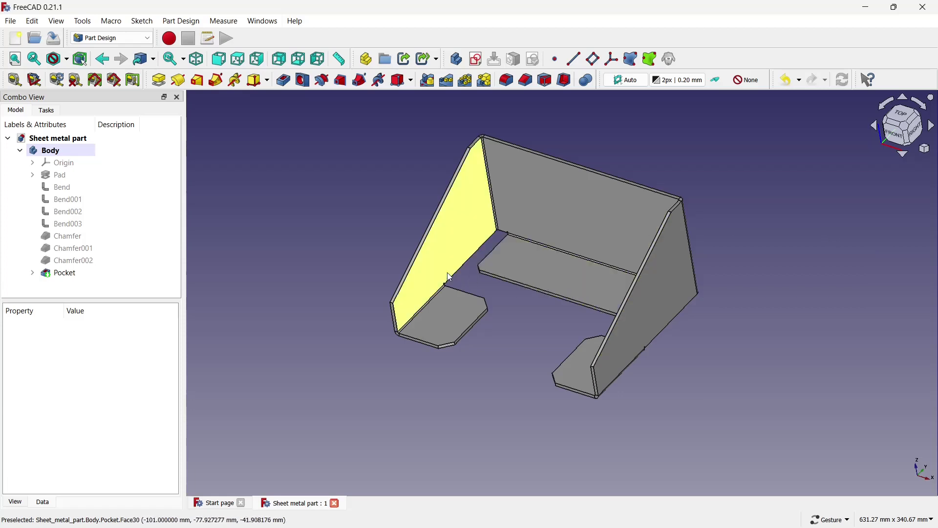
Round four corner edges of the slanted side walls with a 25 mm fillet.
scroll(386, 288, "up", 2)
scroll(325, 360, "up", 2)
scroll(321, 362, "up", 1)
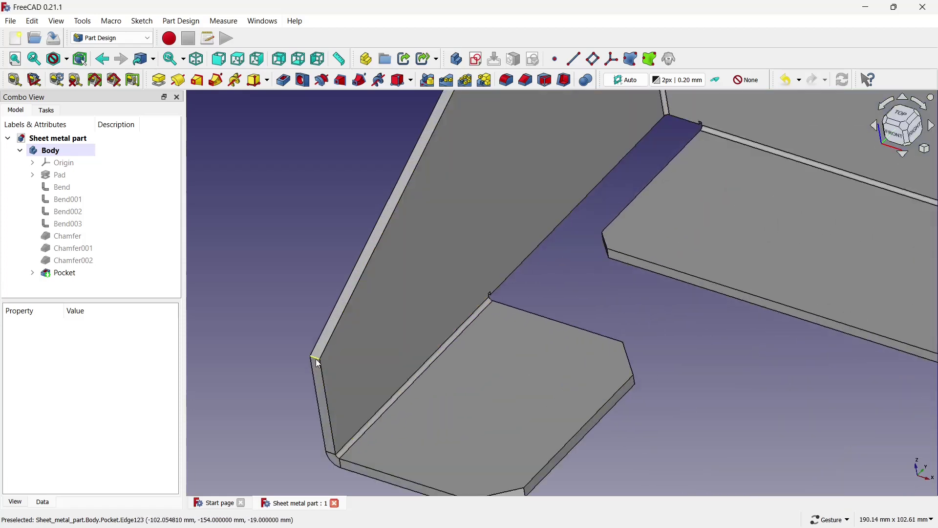
left_click(318, 359)
scroll(307, 309, "down", 2)
scroll(307, 309, "down", 2)
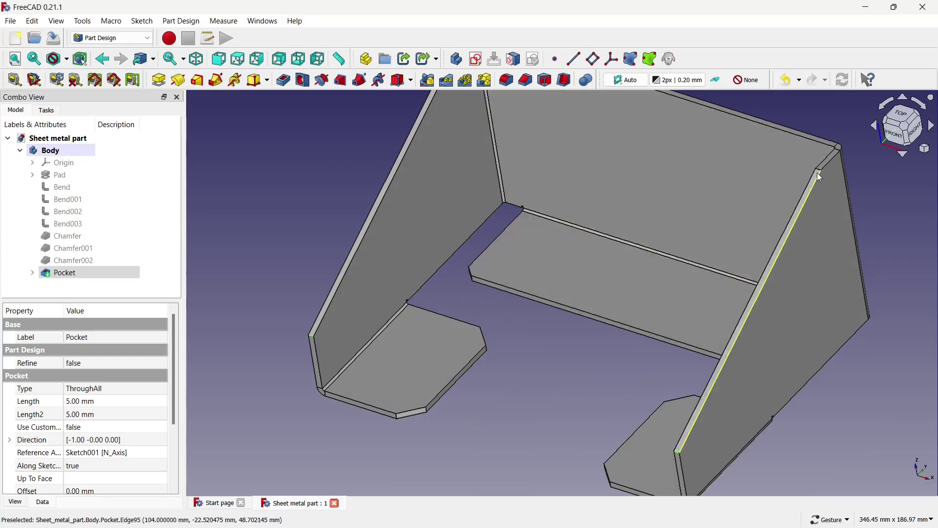
scroll(817, 175, "up", 4)
scroll(835, 152, "down", 1)
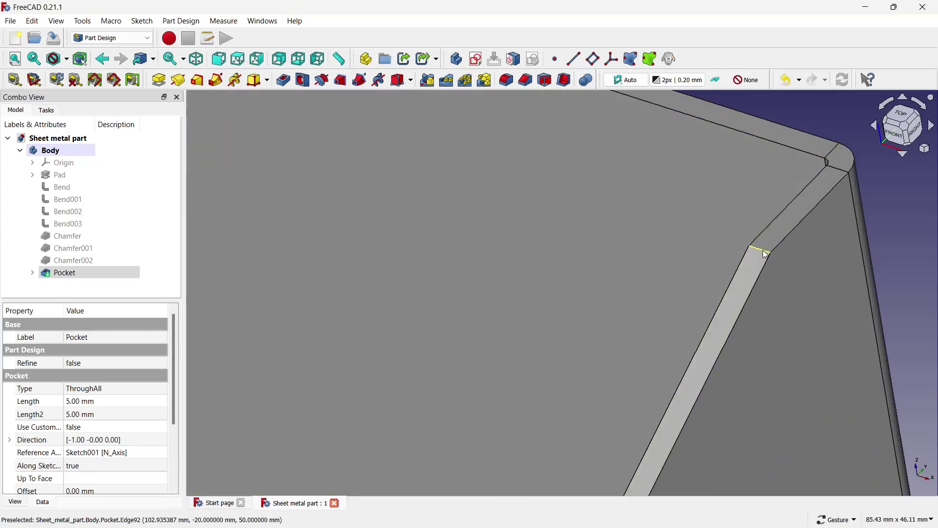
scroll(754, 295, "down", 5)
scroll(521, 191, "up", 2)
scroll(521, 190, "up", 2)
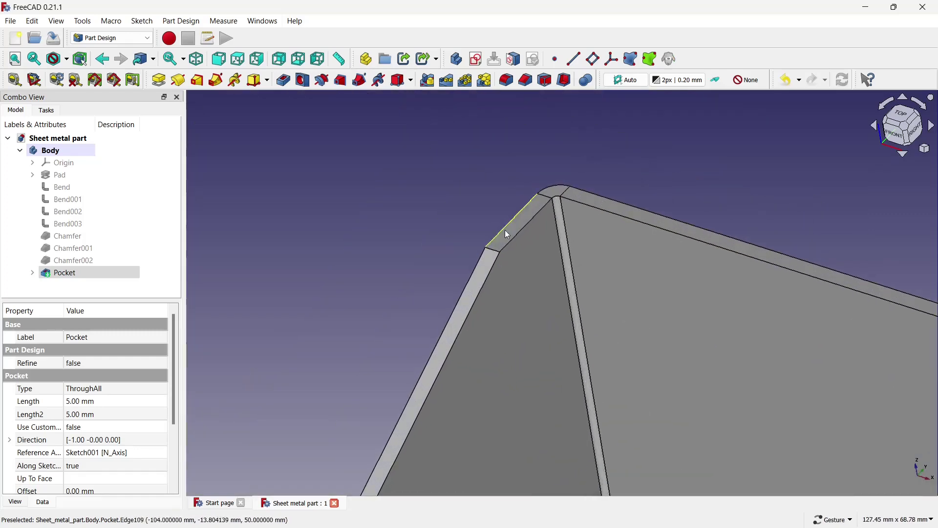
scroll(505, 230, "up", 2)
scroll(443, 156, "up", 1)
scroll(442, 156, "down", 2)
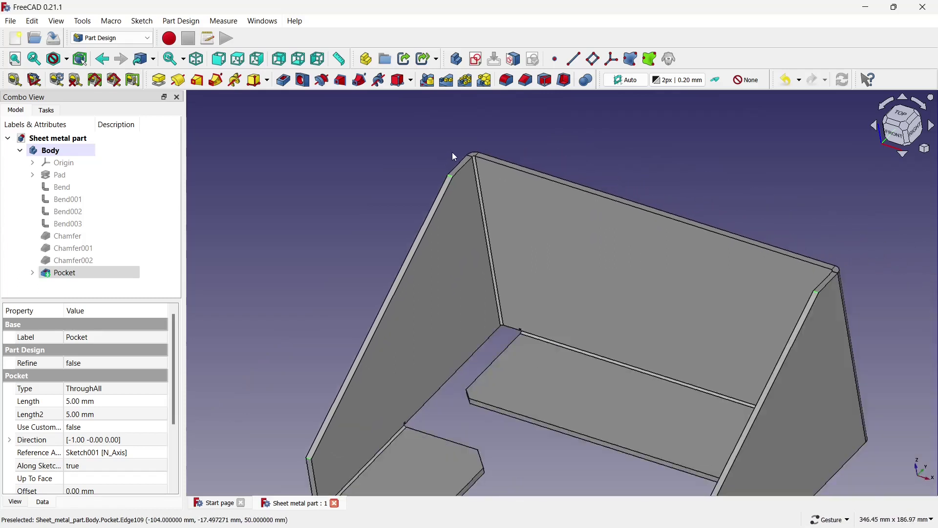
scroll(452, 152, "down", 1)
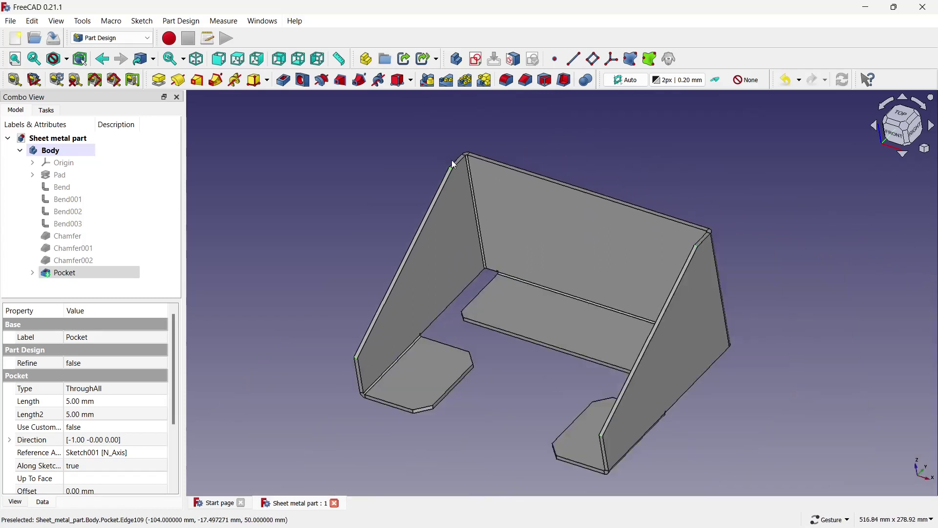
left_click(511, 84)
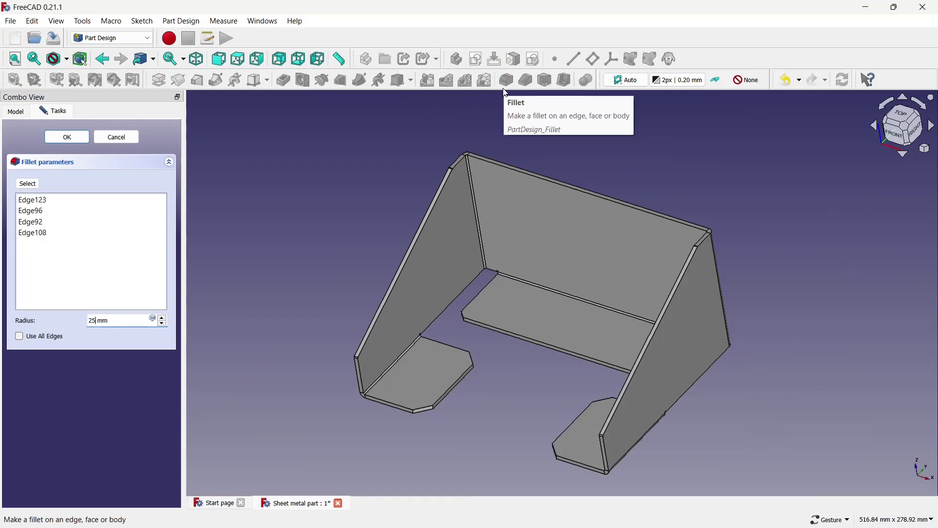
left_click(80, 142)
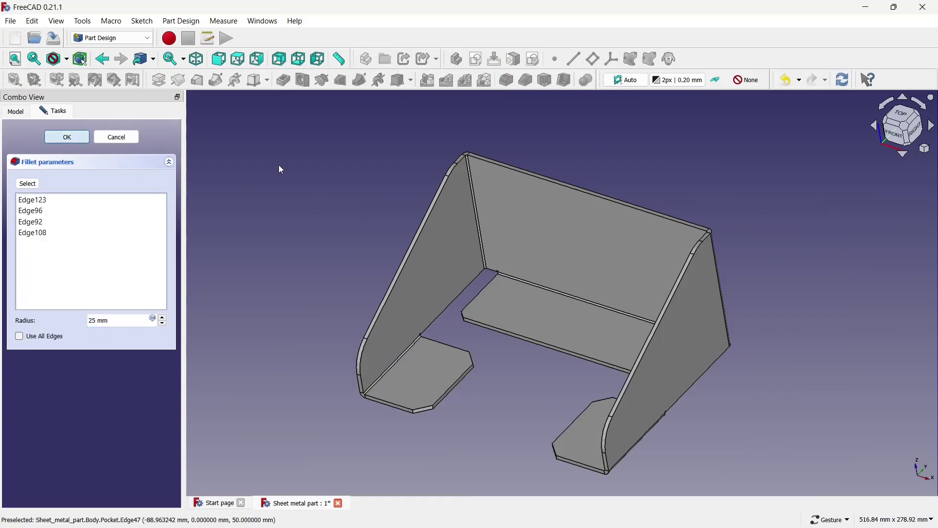
Save the bracket document with Ctrl+S.
scroll(397, 198, "down", 1)
key("ctrl+s")
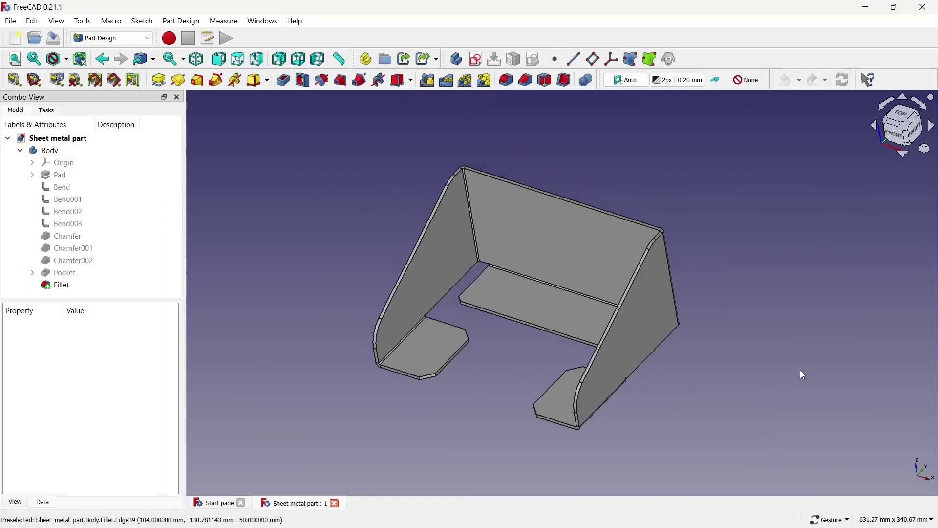
left_click(419, 359)
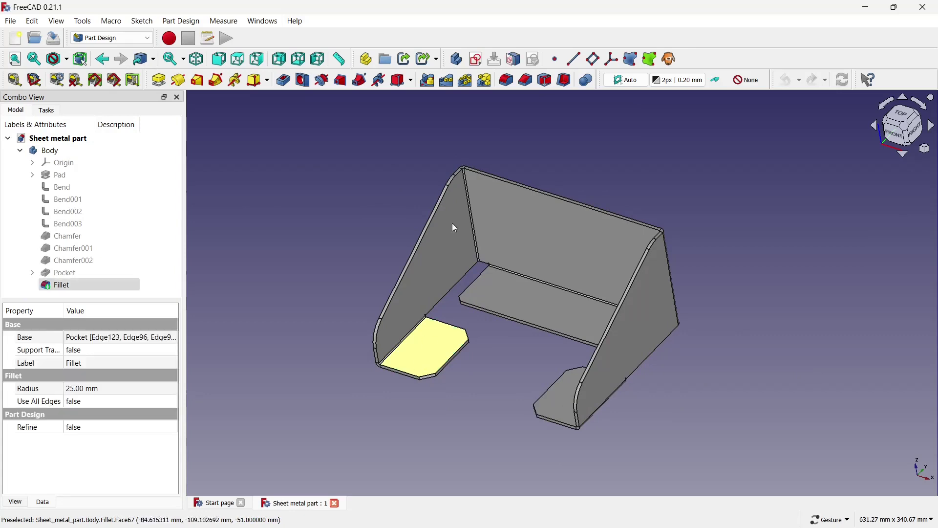
Start a new sketch and draw four circles on the back wall and lower tabs.
left_click(476, 59)
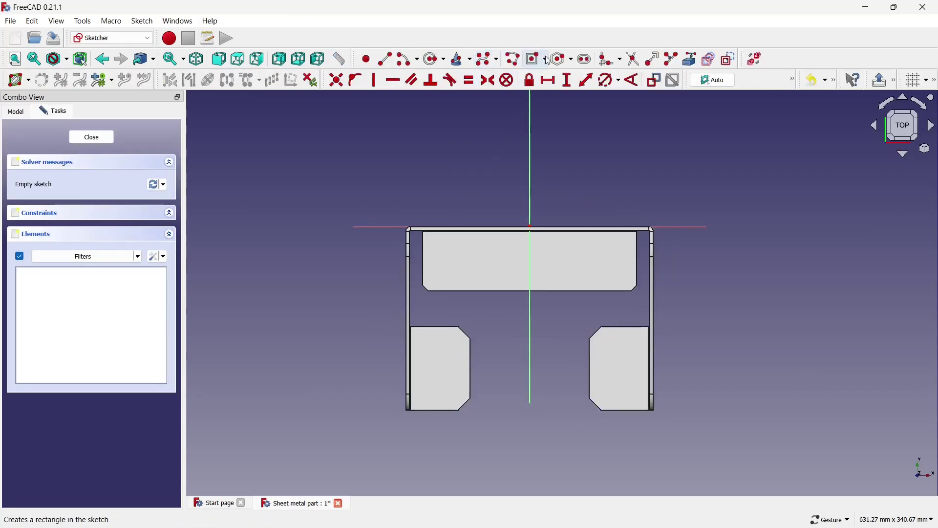
left_click(446, 64)
scroll(486, 284, "up", 2)
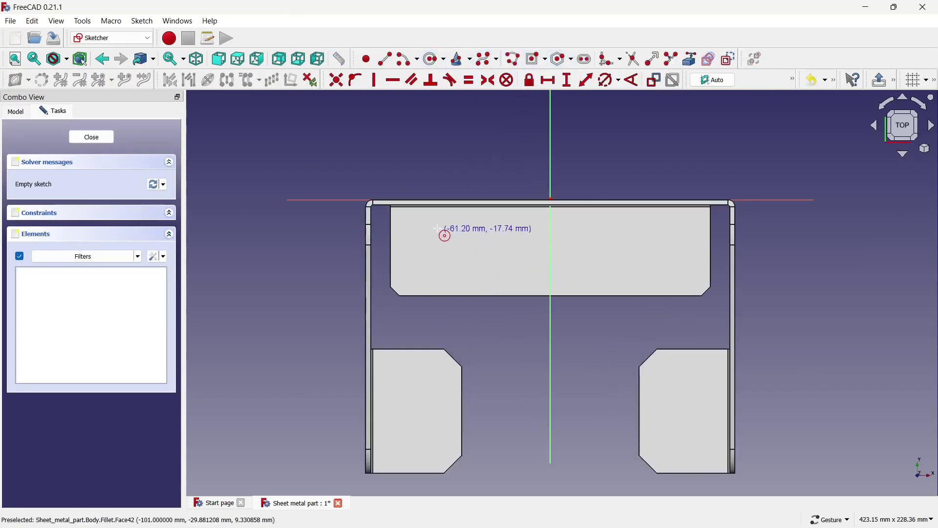
left_click(438, 247)
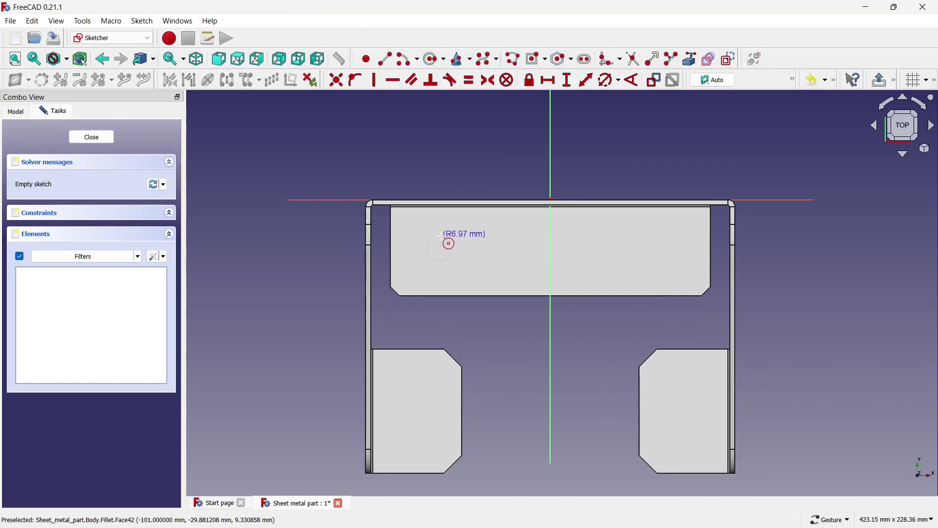
left_click(644, 238)
left_click(411, 406)
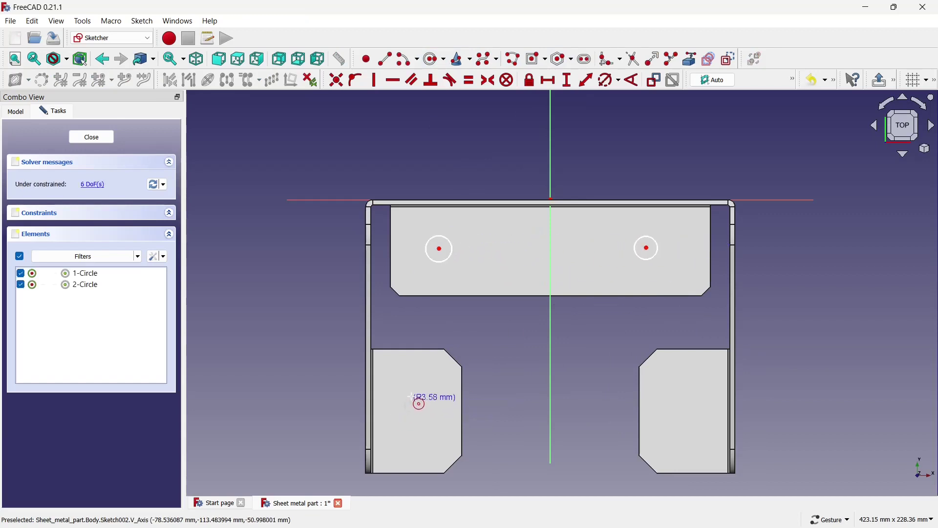
left_click(683, 404)
left_click(685, 386)
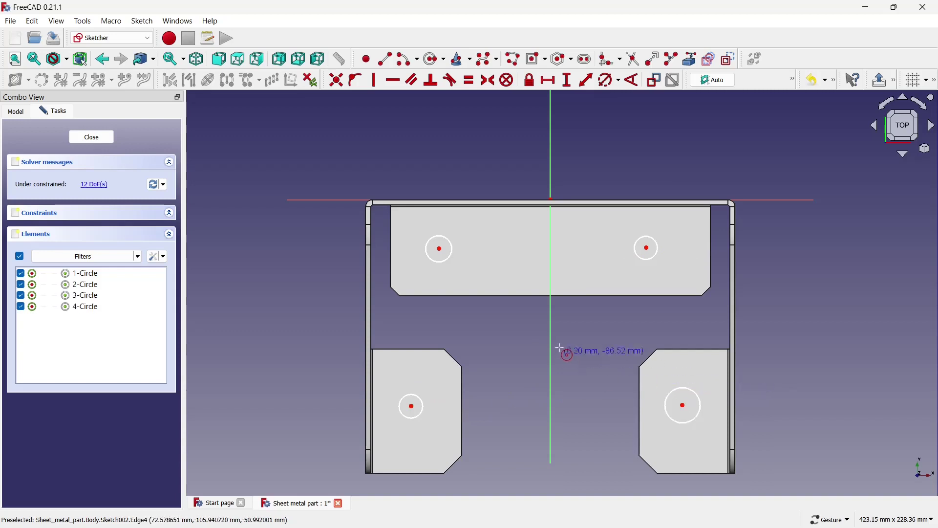
Make the circles equal and give the upper-left circle a 15 mm diameter.
left_click(452, 250)
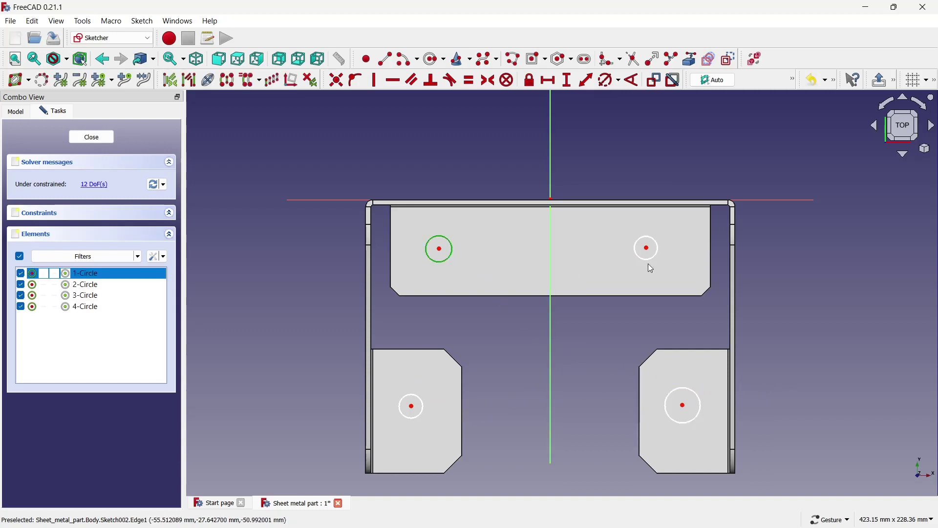
left_click(652, 259)
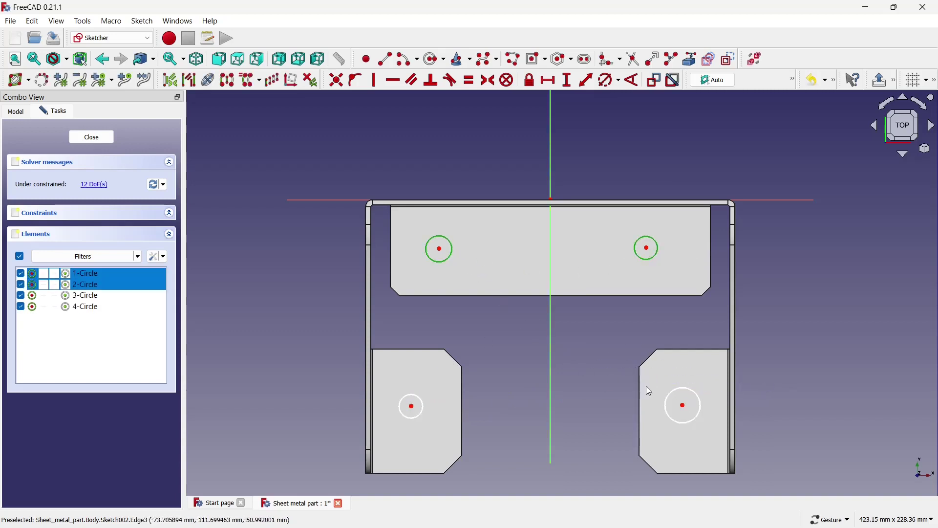
left_click(666, 396)
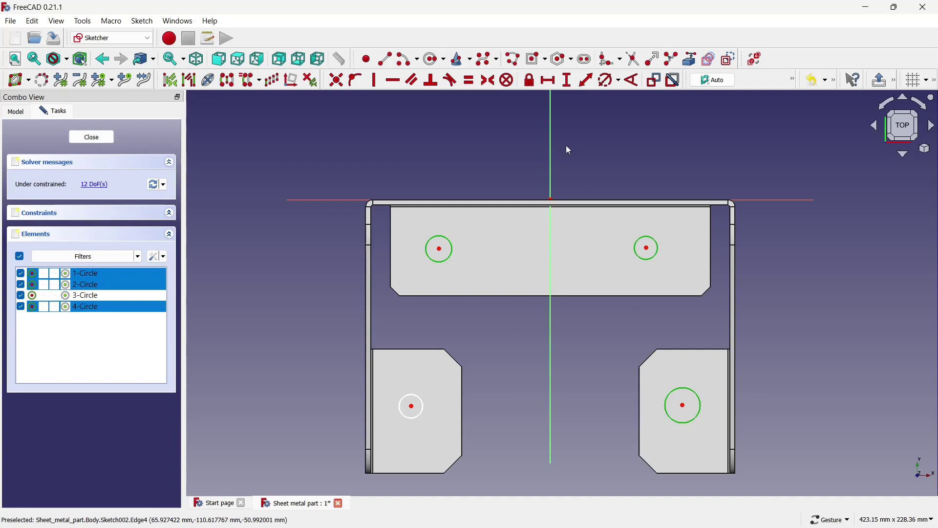
left_click(468, 80)
right_click(480, 121)
left_click(466, 111)
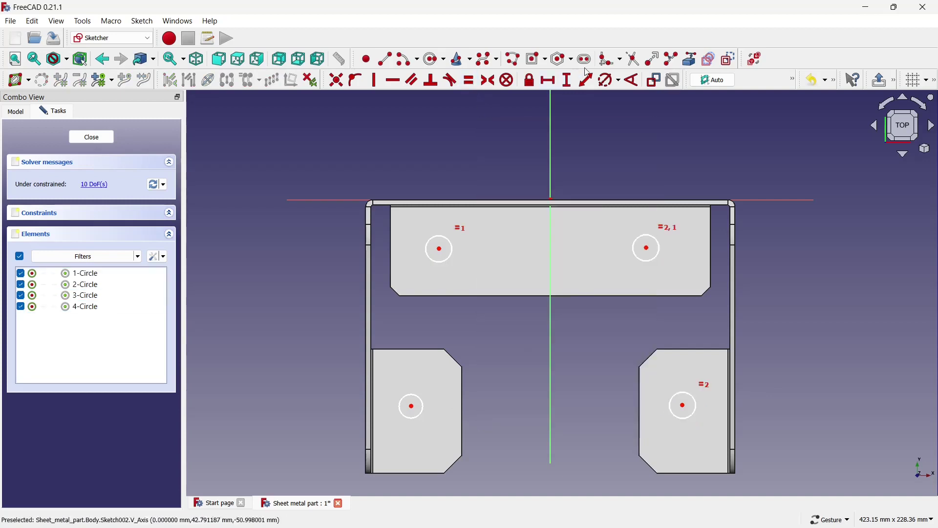
left_click(453, 244)
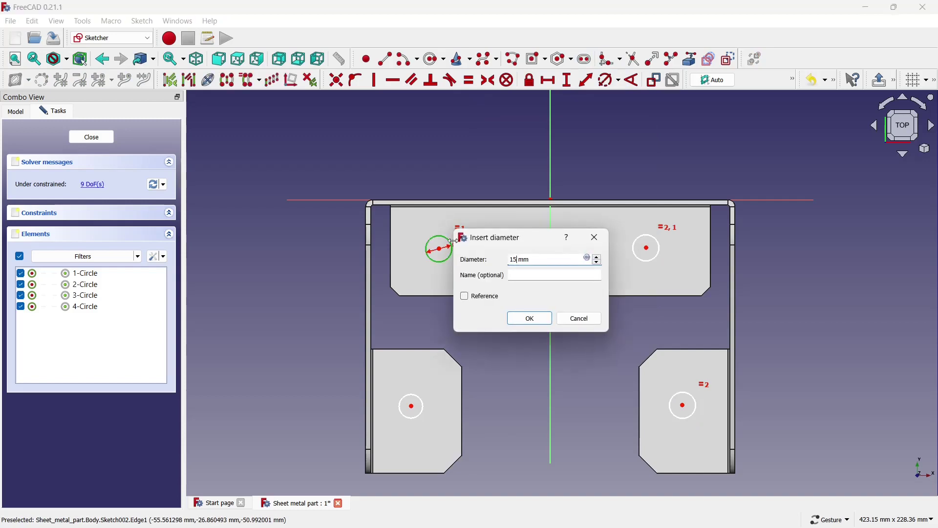
left_click(529, 318)
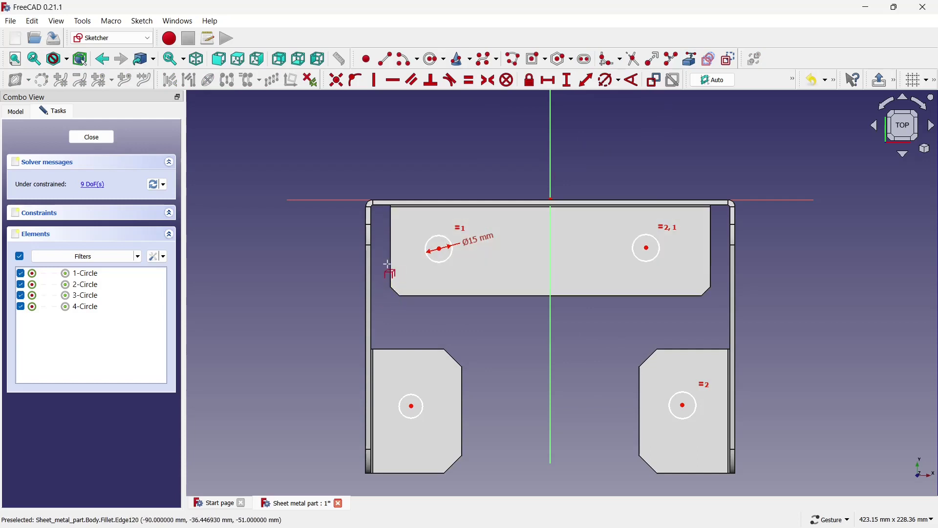
Import the wall's and both lower tabs' edges as external sketch geometry.
left_click(387, 265)
left_click(429, 291)
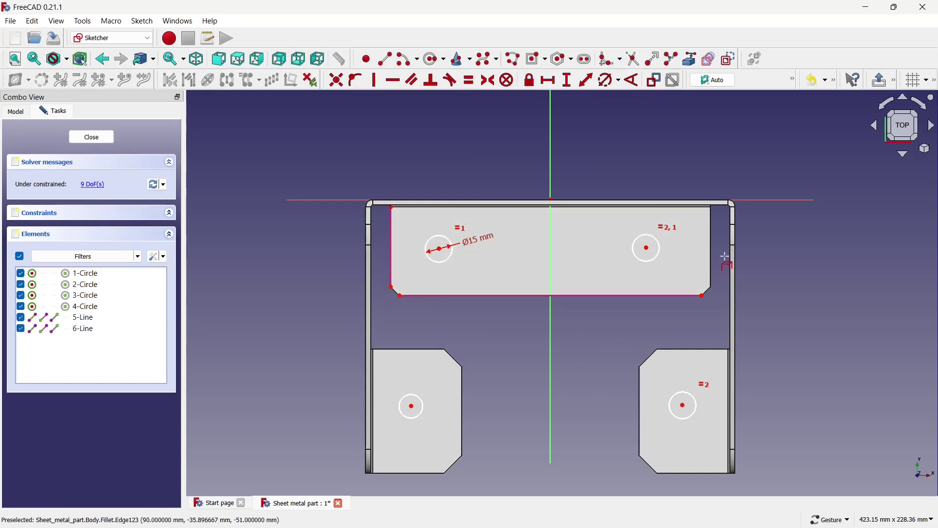
left_click(711, 257)
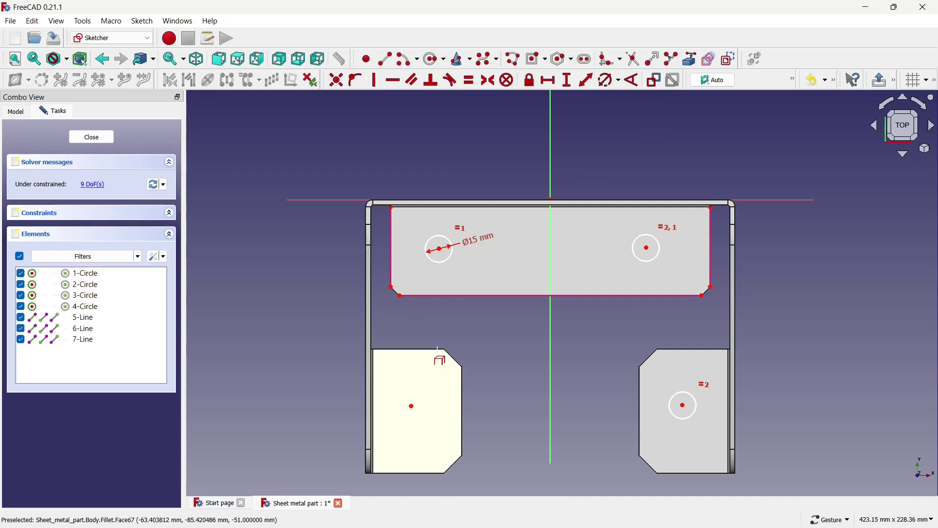
left_click(440, 349)
left_click(463, 387)
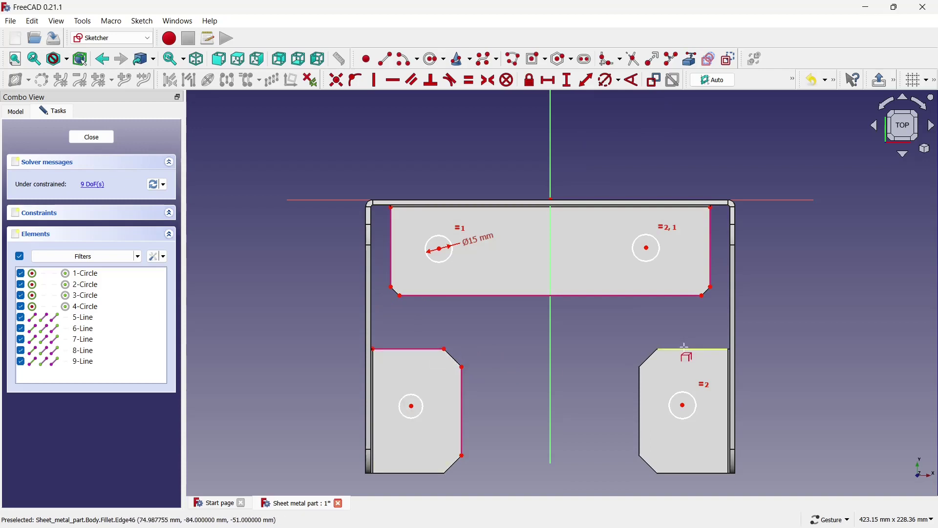
left_click(685, 348)
left_click(640, 386)
right_click(597, 357)
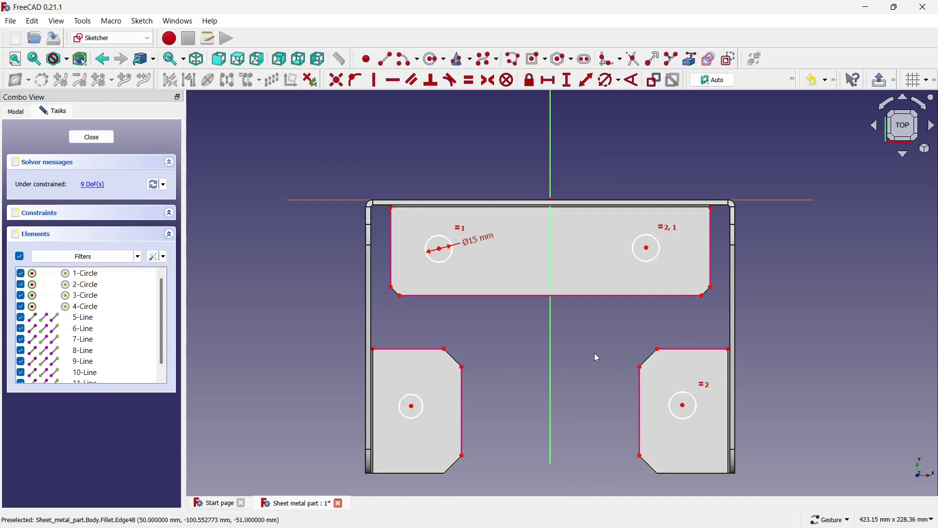
Set 25 mm horizontal offsets for the upper-left, upper-right and lower-right hole centres.
left_click(548, 80)
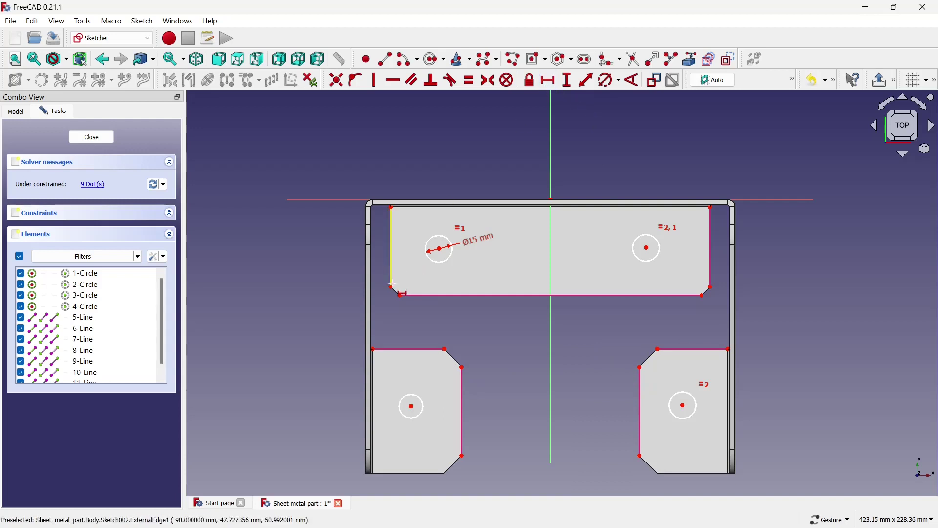
left_click(393, 287)
key("ctrl+z")
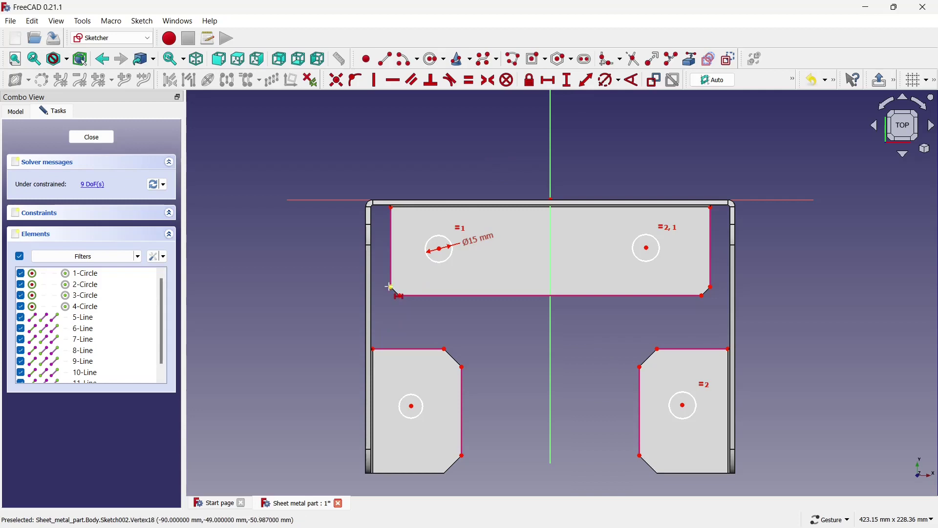
left_click(392, 289)
left_click(439, 248)
type("25")
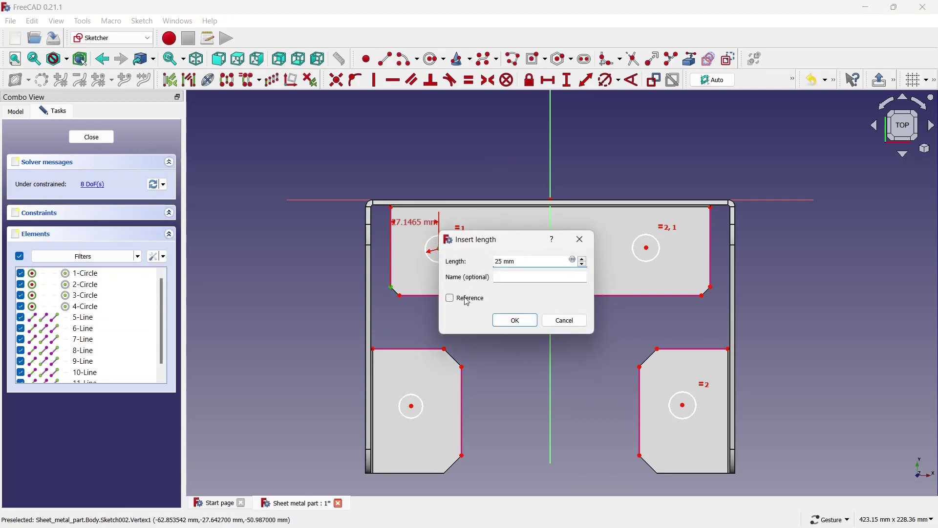
left_click(500, 322)
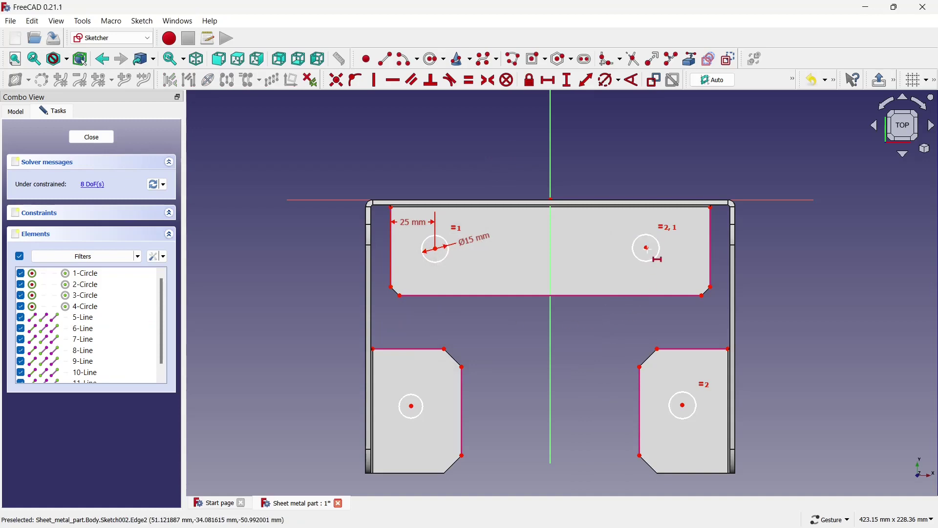
left_click(648, 248)
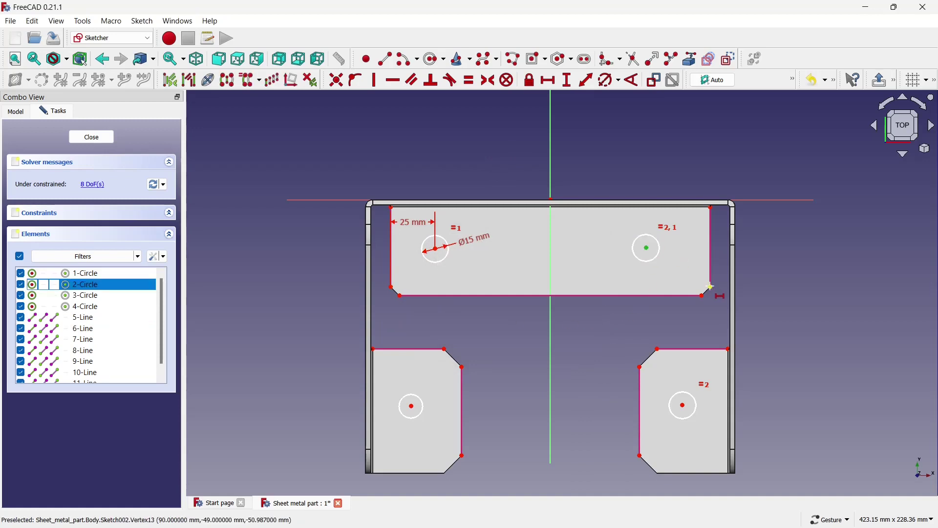
left_click(709, 287)
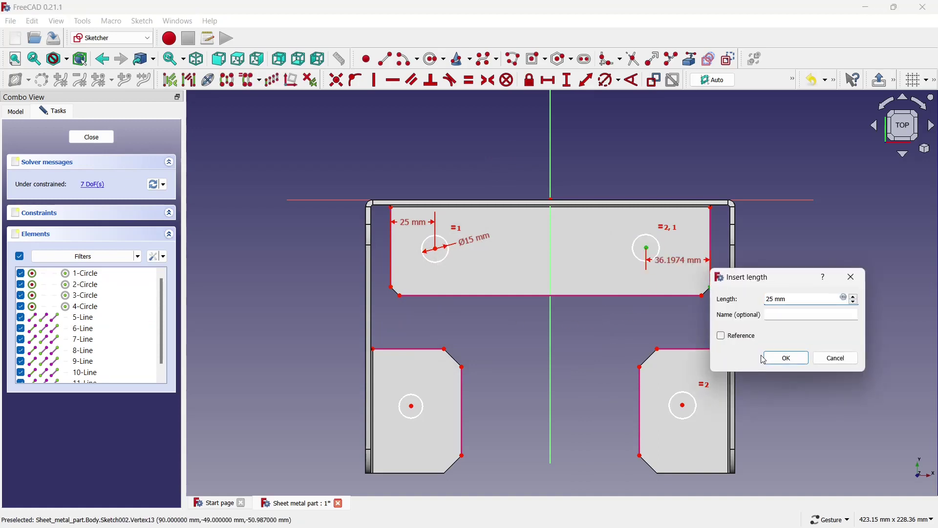
left_click(783, 358)
left_click(683, 406)
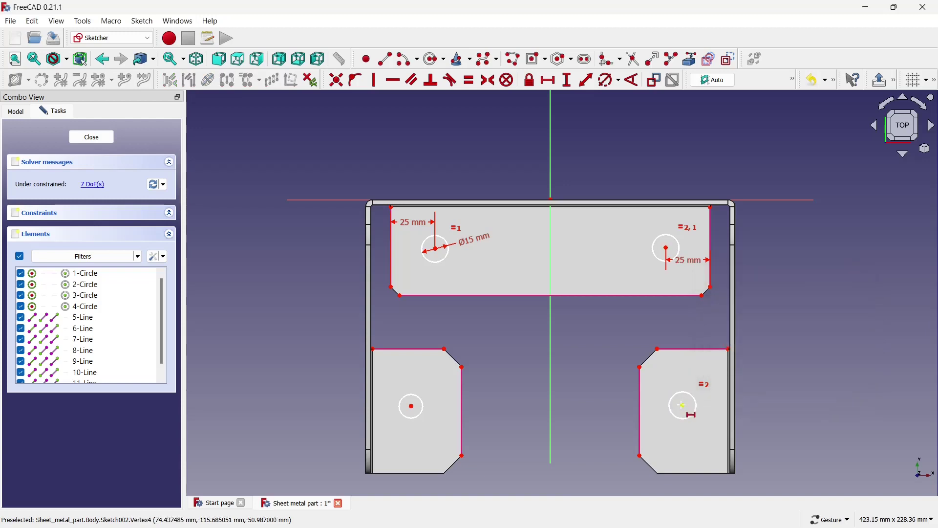
left_click(638, 367)
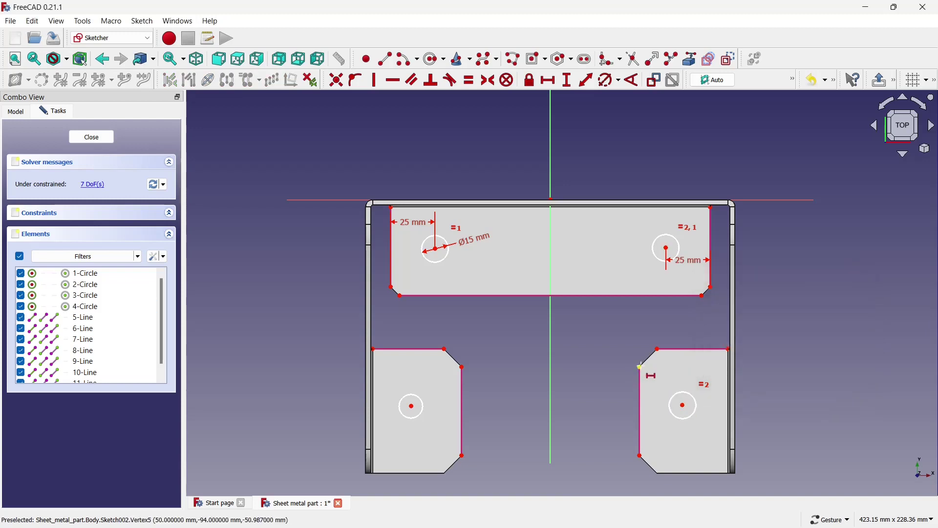
left_click(682, 406)
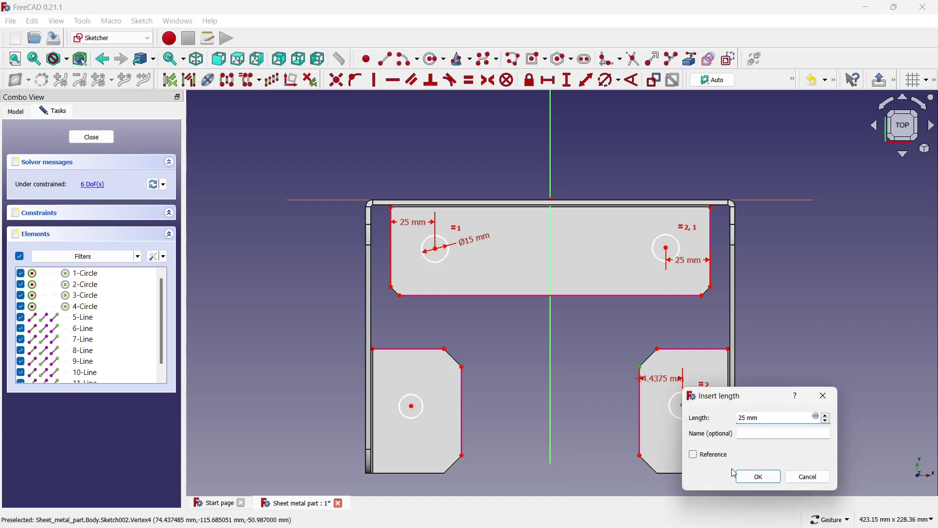
left_click(750, 476)
Dimension the lower-left hole's horizontal offset from its tab corner as 20 mm.
scroll(497, 287, "down", 1)
scroll(425, 383, "up", 2)
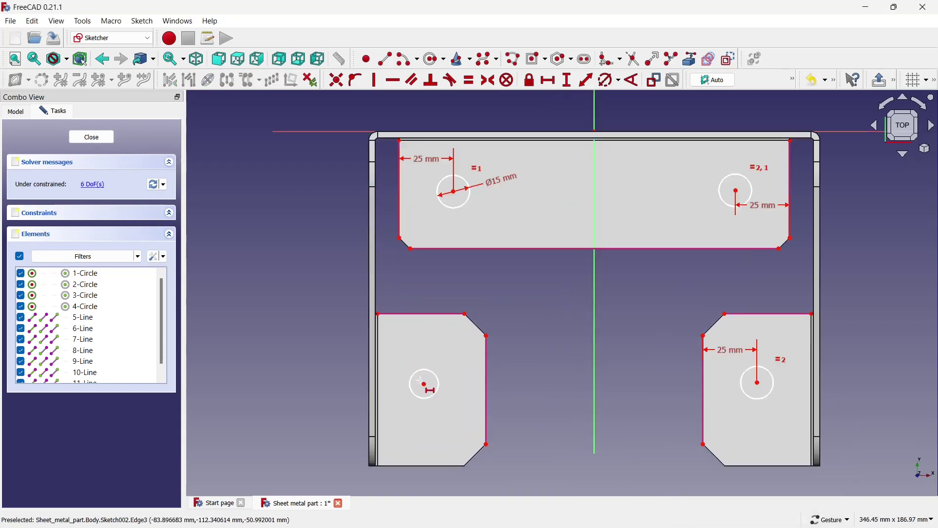
left_click(425, 384)
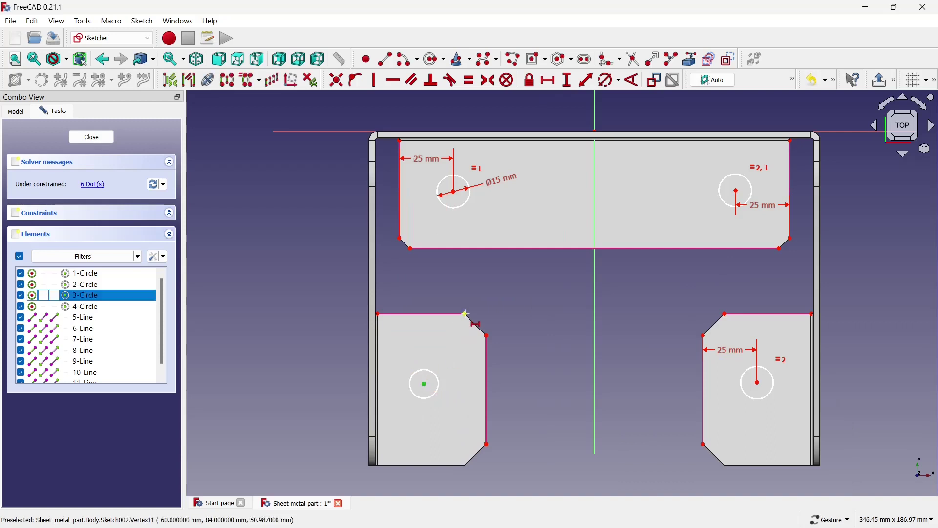
left_click(467, 314)
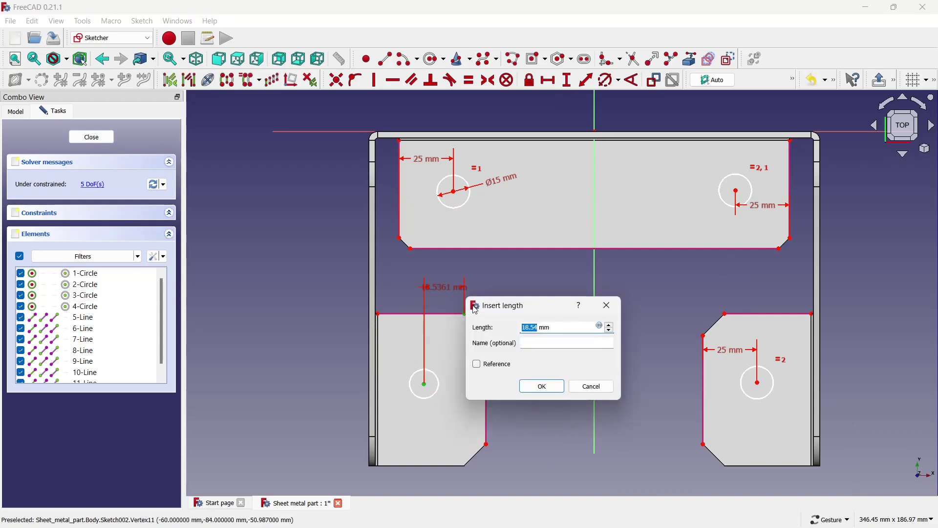
left_click(542, 387)
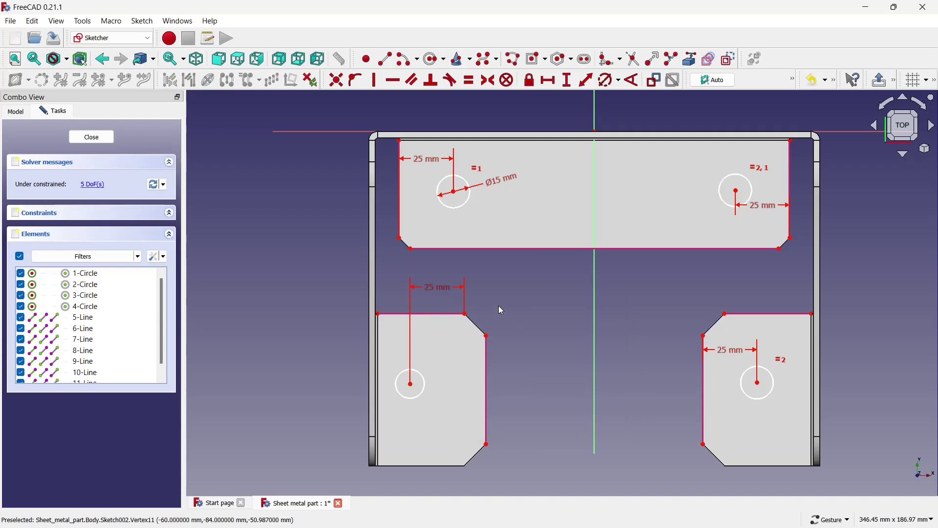
double_click(434, 291)
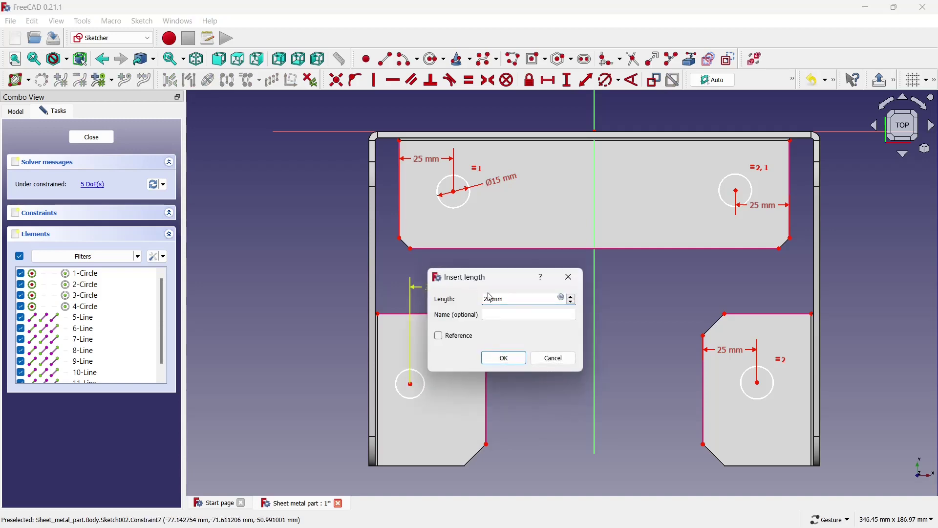
type("0")
key("Return")
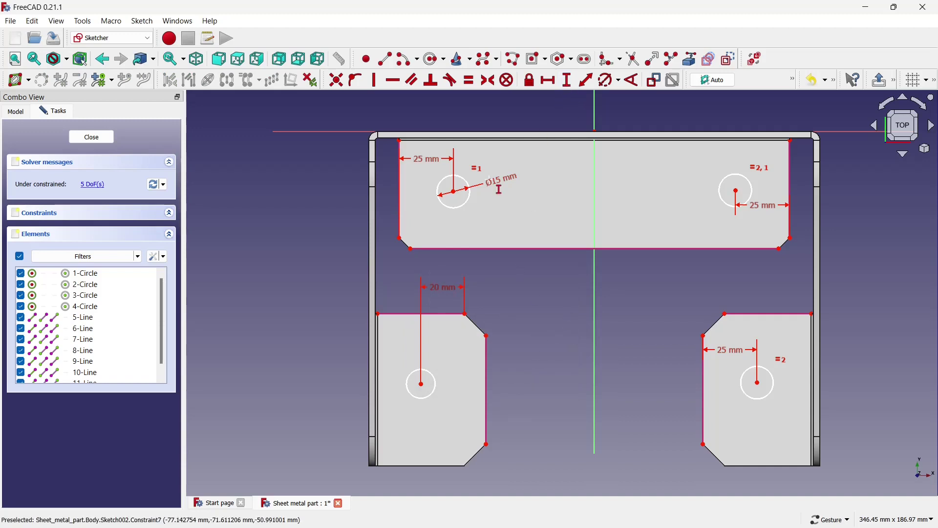
Add vertical distances of 25 mm for both upper holes and 35 mm for both lower holes.
left_click(455, 197)
left_click(400, 239)
key("i")
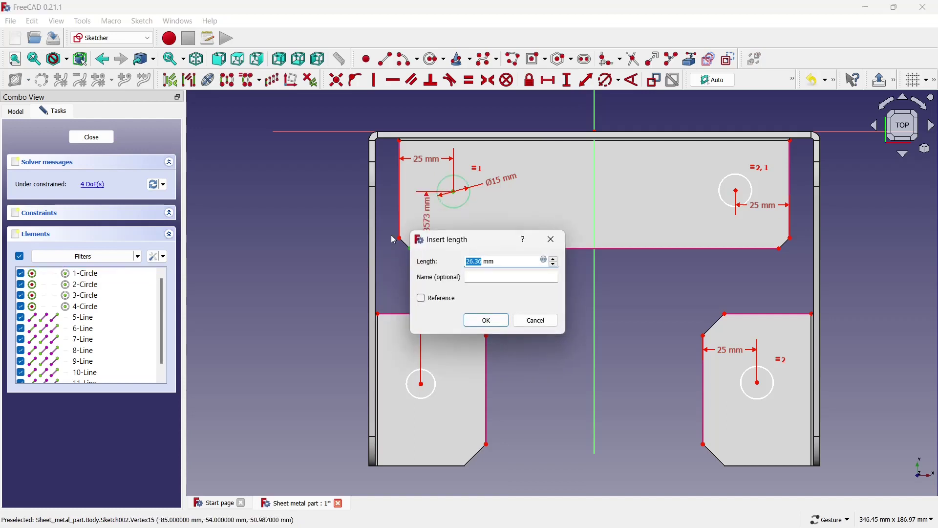
left_click(482, 321)
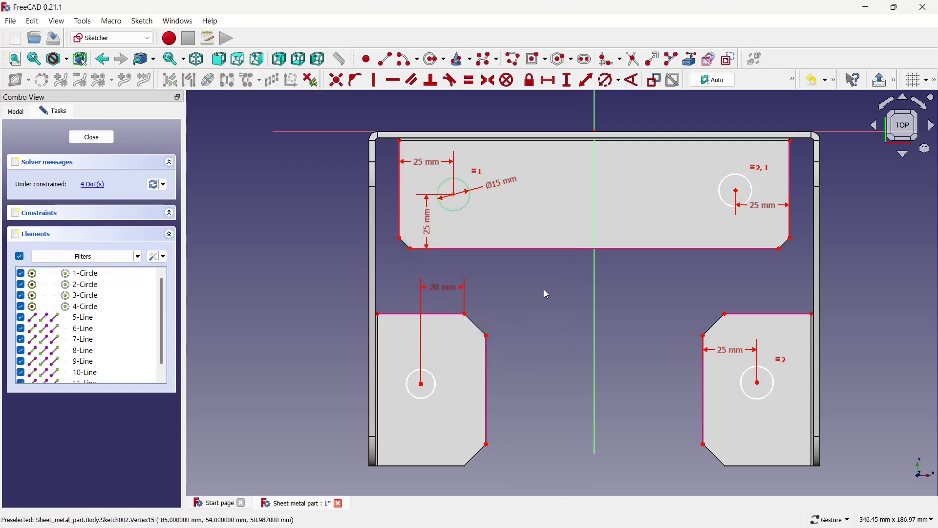
left_click(778, 249)
type("25")
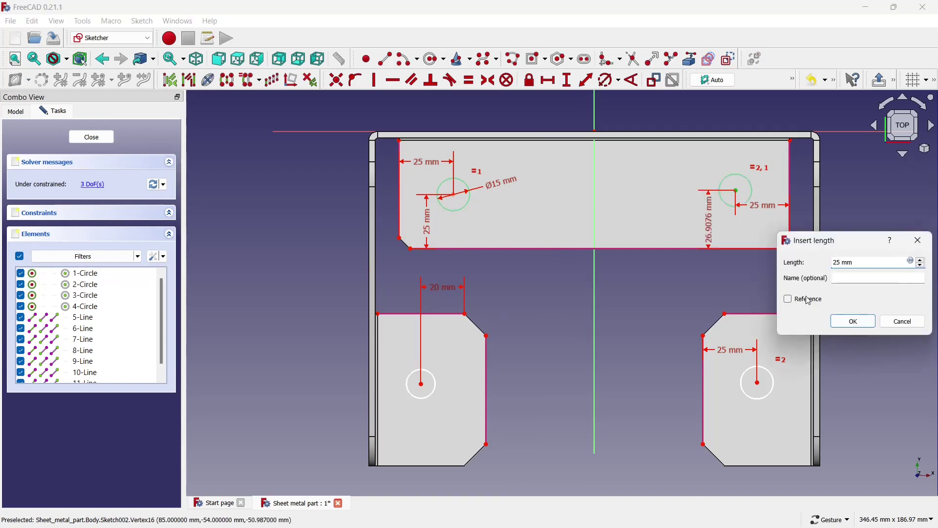
left_click(847, 331)
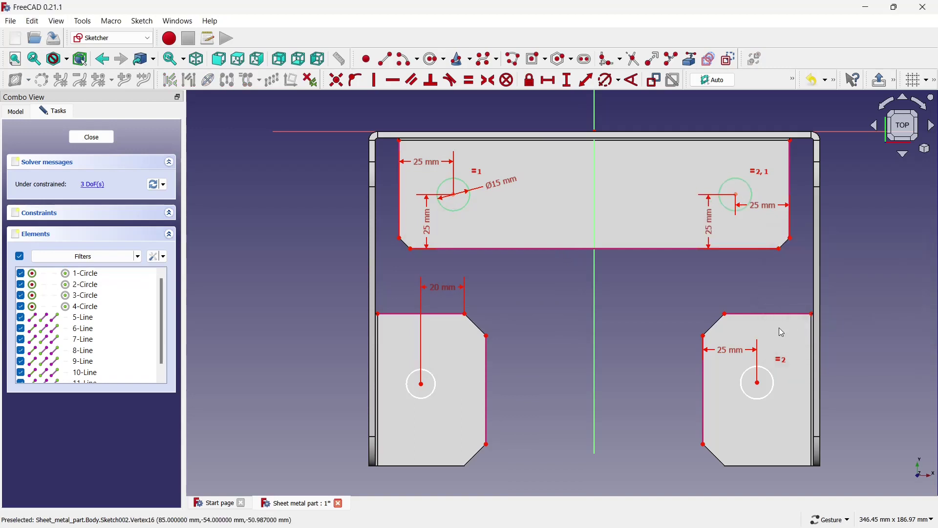
left_click(725, 313)
left_click(757, 382)
type("35")
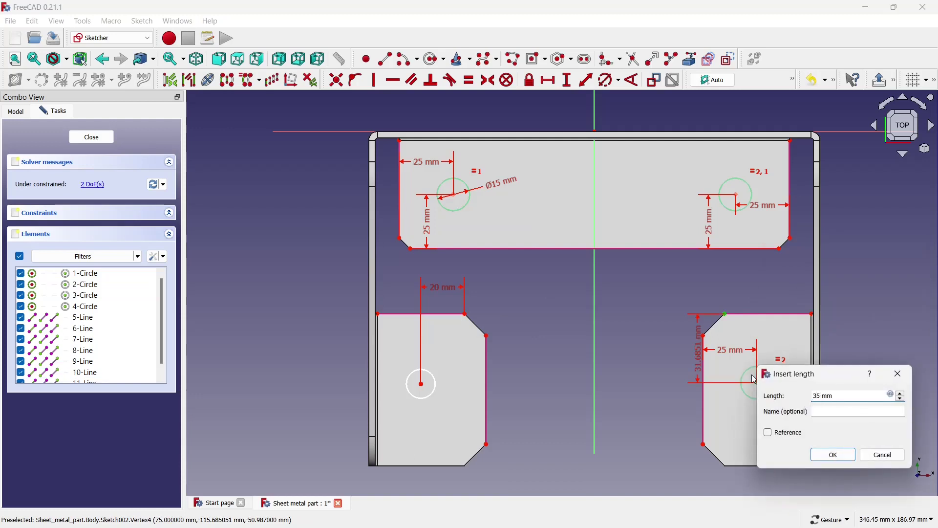
left_click(825, 456)
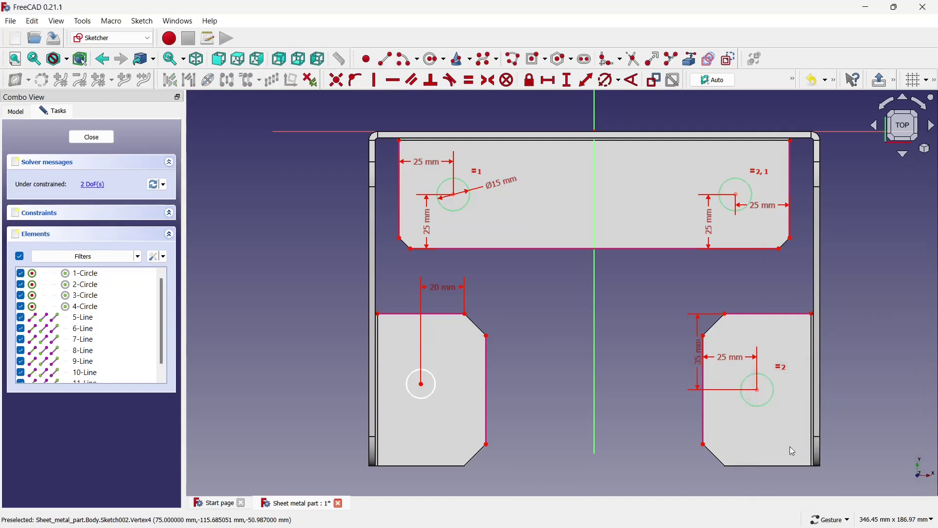
left_click(462, 313)
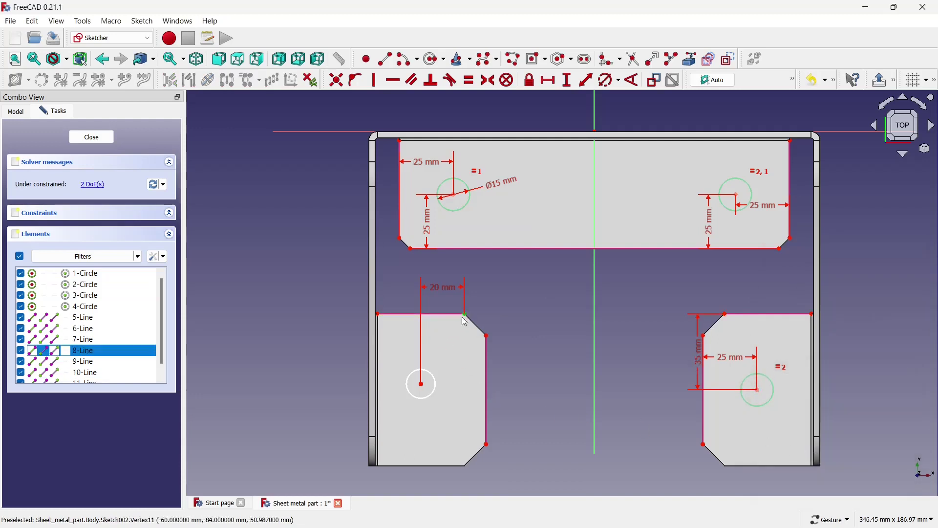
left_click(421, 384)
type("35")
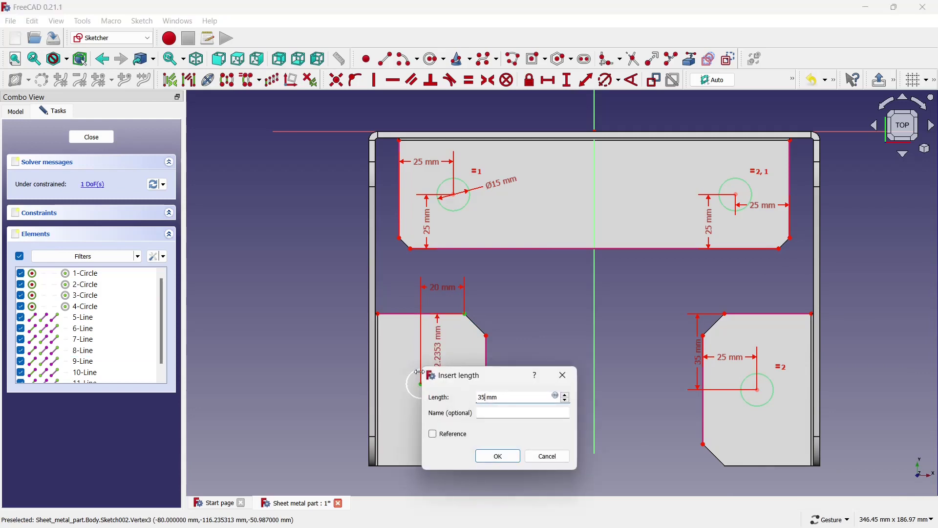
left_click(493, 451)
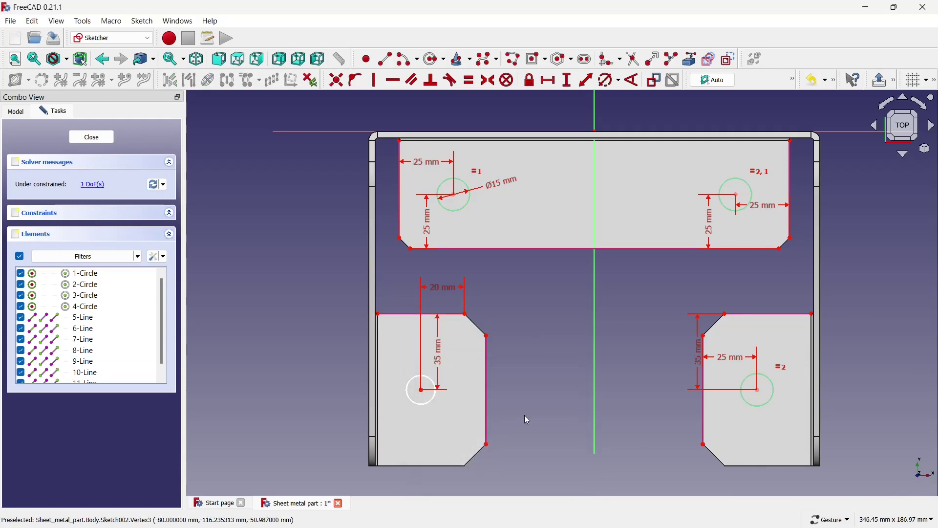
key("i")
left_click(91, 137)
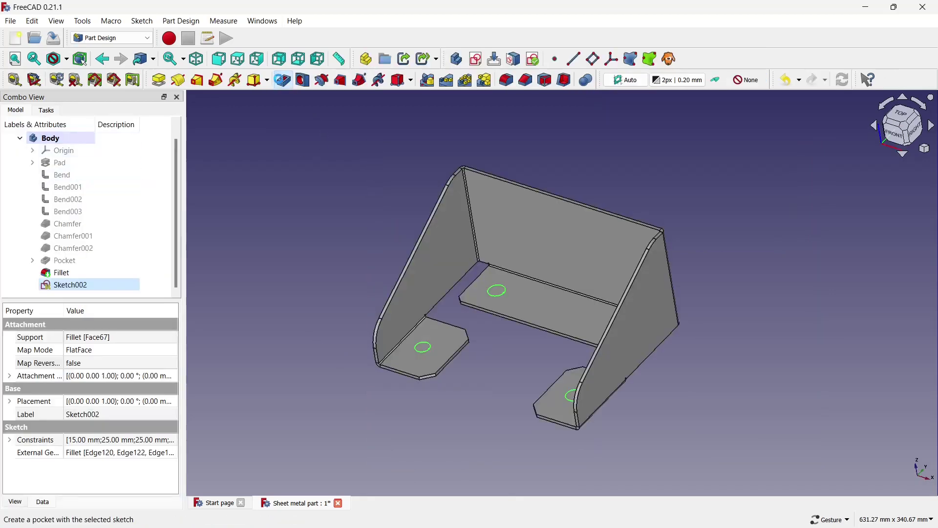
Pocket Sketch002 to cut the four holes through the bracket's plates.
left_click(282, 81)
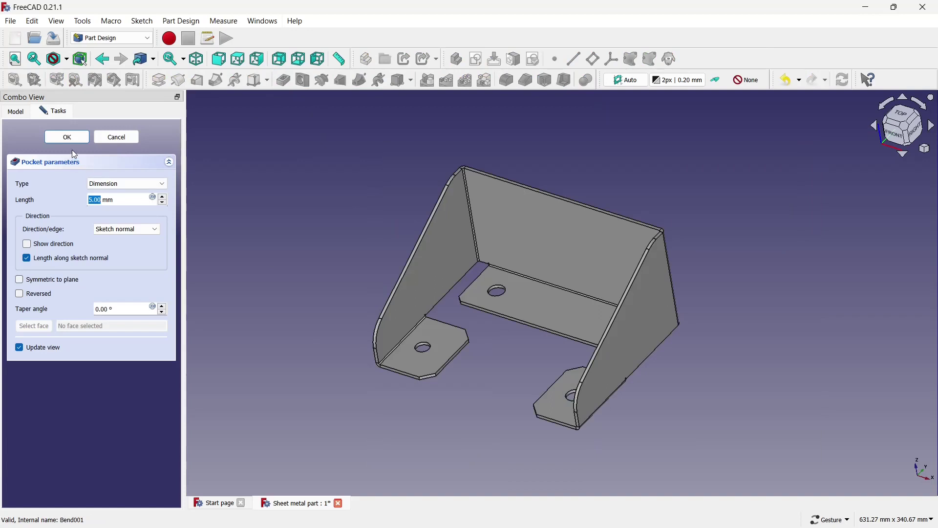
left_click(73, 140)
mouse_move(288, 200)
left_mouse_down()
mouse_move(483, 282)
mouse_move(343, 223)
left_mouse_up()
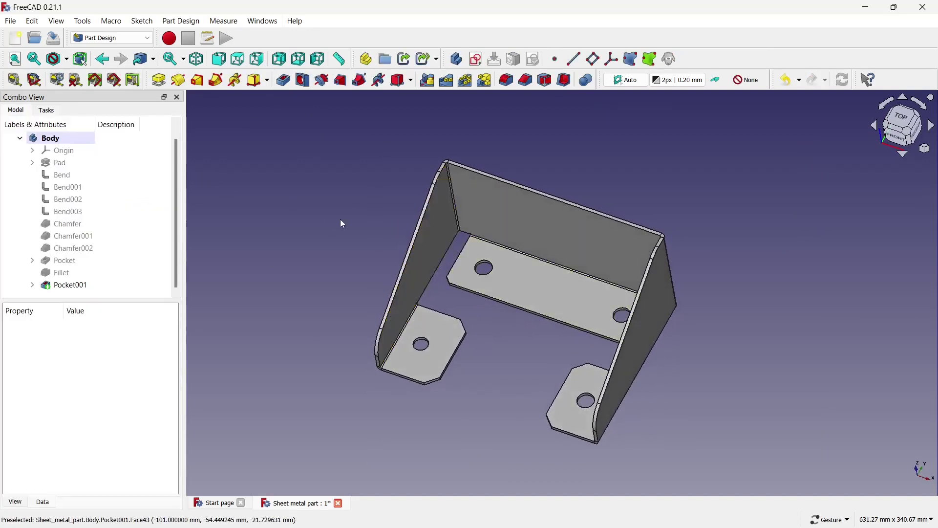
left_click(490, 206)
Start a sketch on the back wall and draw a centred rectangle at the origin.
left_click(479, 61)
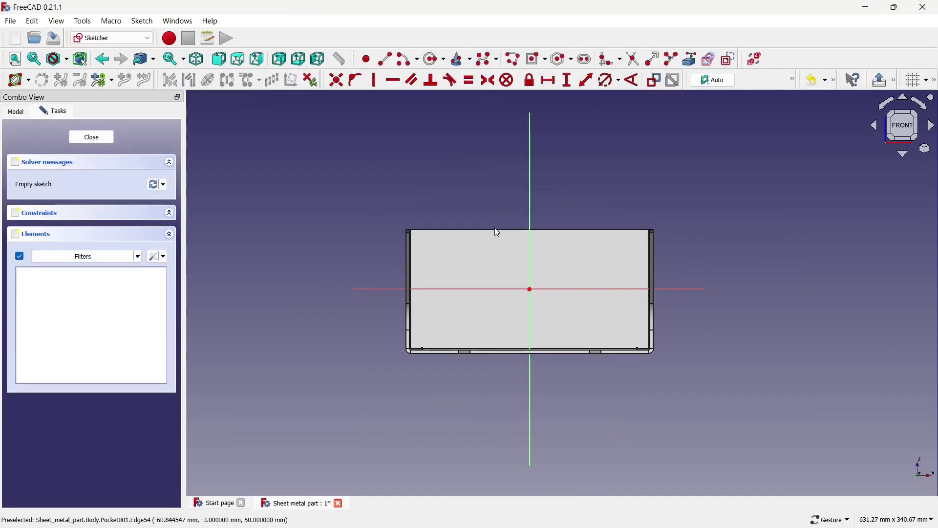
scroll(585, 234, "up", 2)
left_click(536, 59)
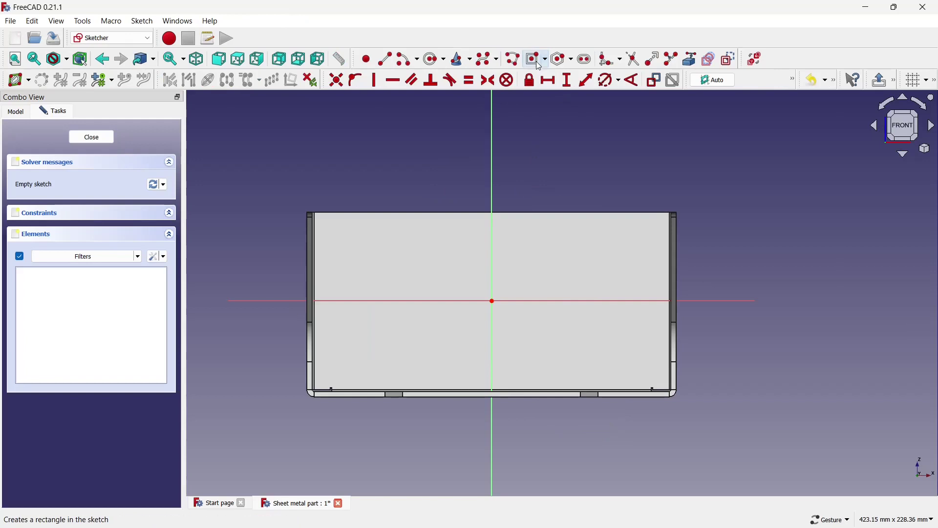
left_click(492, 301)
left_click(377, 259)
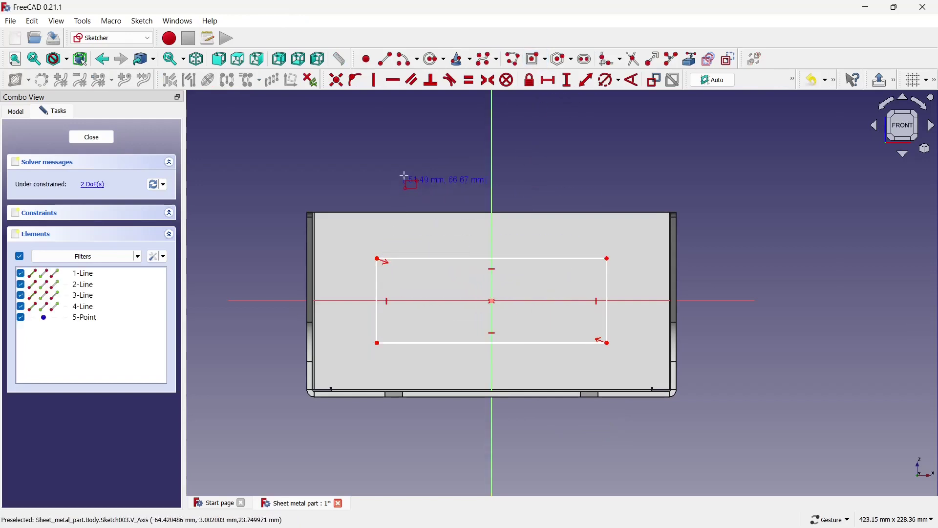
Constrain the rectangle to 150 mm wide and 50 mm high.
left_click(557, 83)
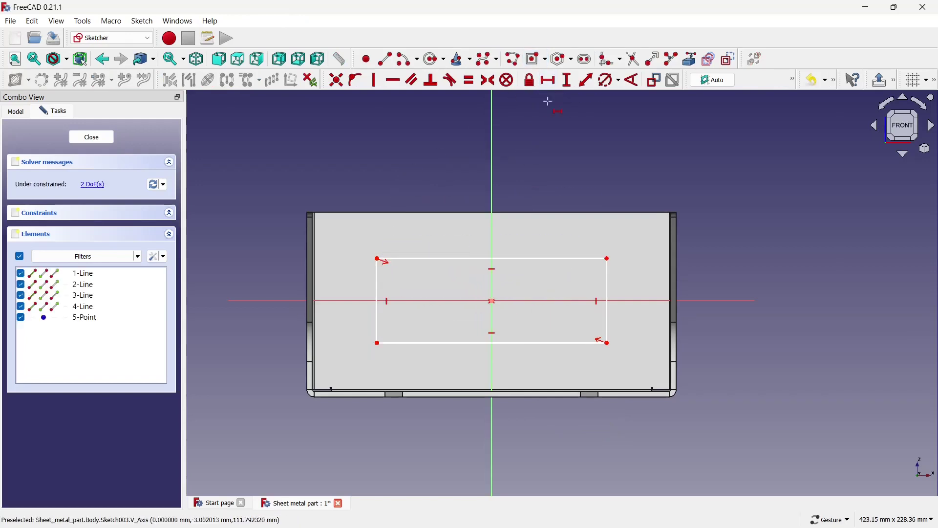
left_click(508, 258)
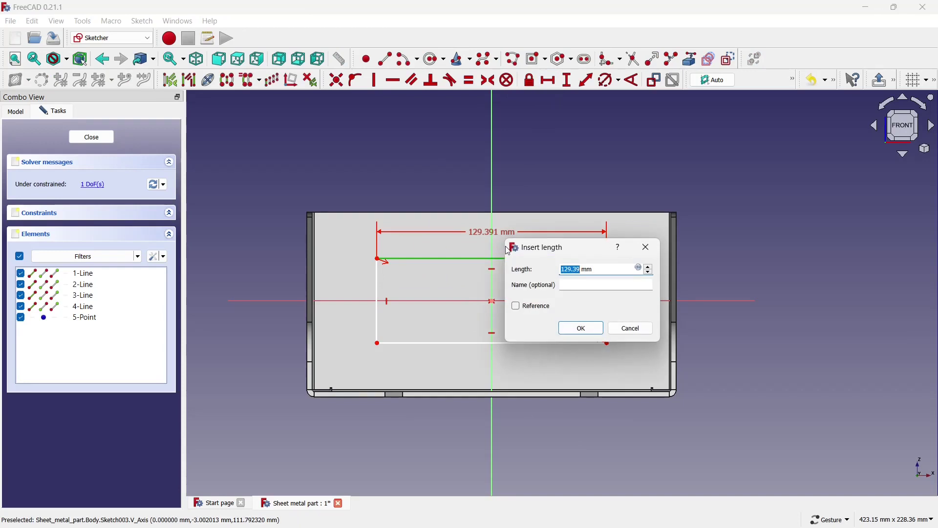
type("150")
left_click(565, 328)
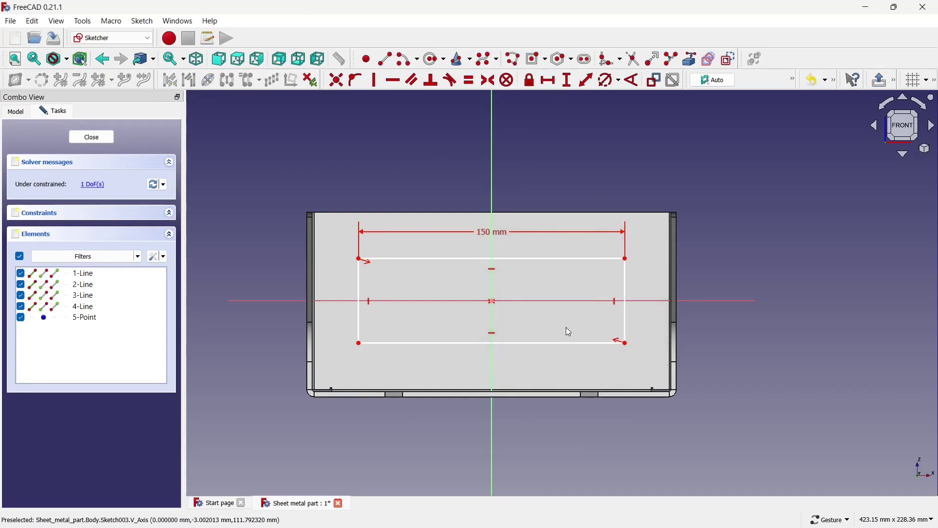
left_click(626, 282)
type("50")
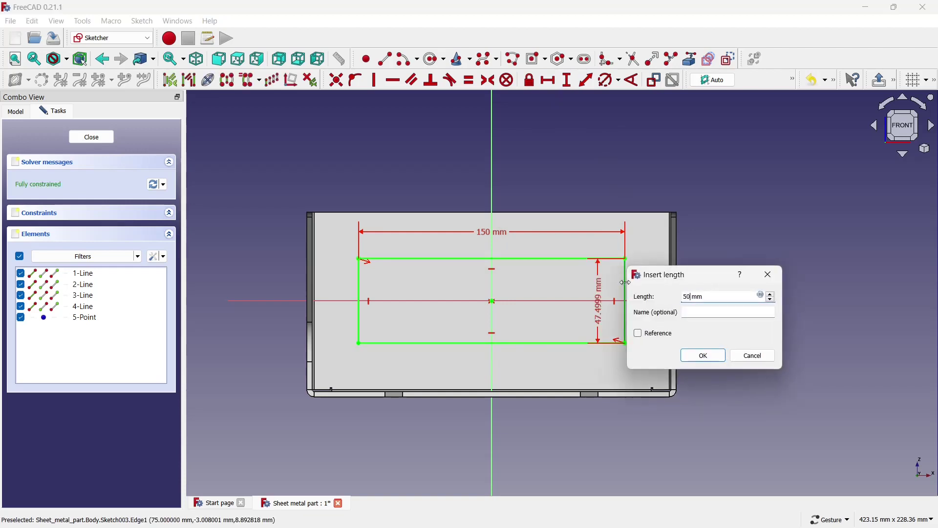
left_click(703, 355)
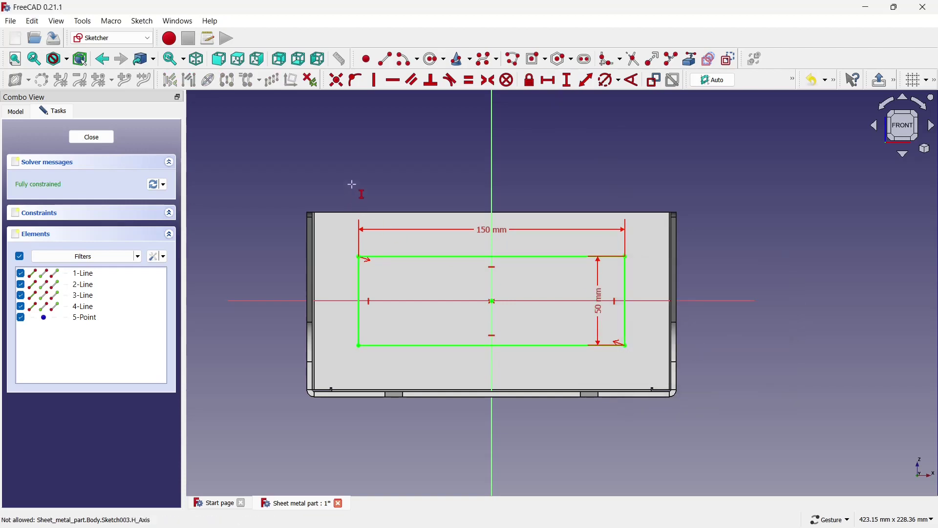
left_click_drag(344, 192, 633, 365)
Make the rectangle construction geometry and draw a line from the origin up to its top edge.
right_click(643, 364)
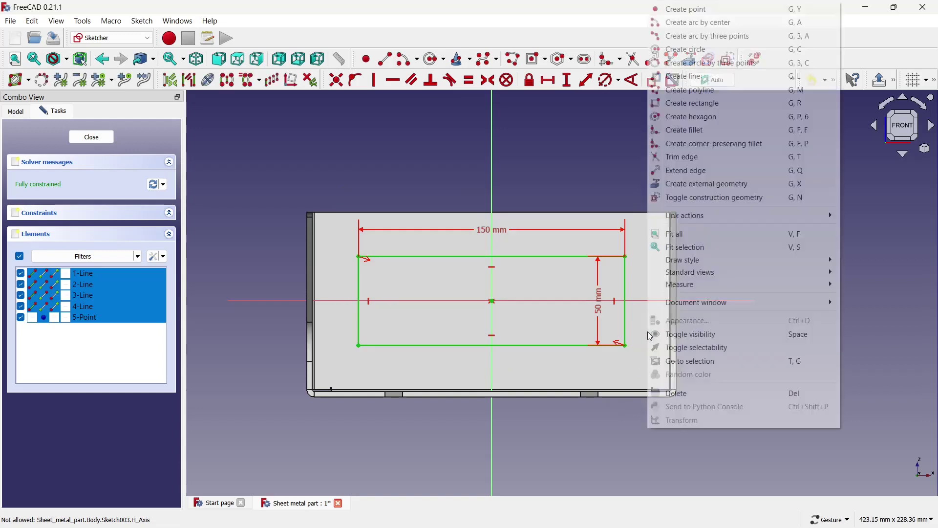
left_click(714, 198)
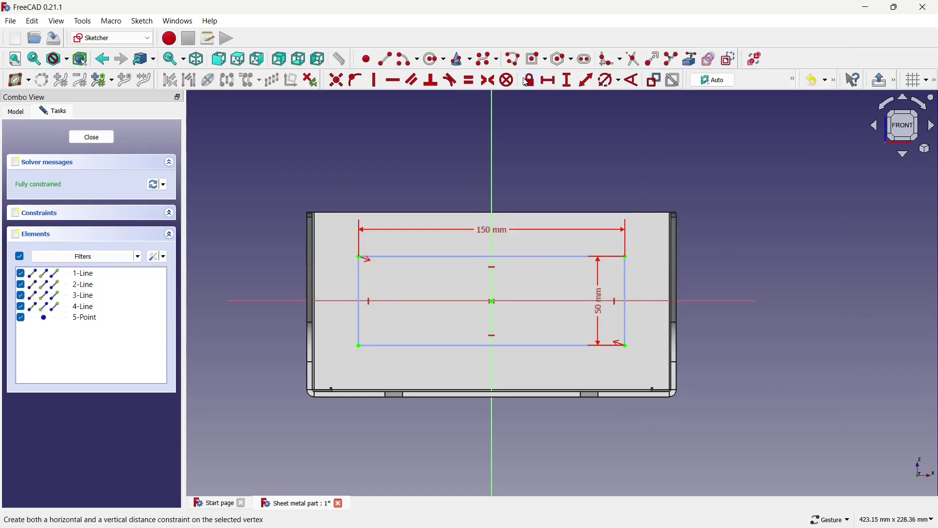
left_click(386, 59)
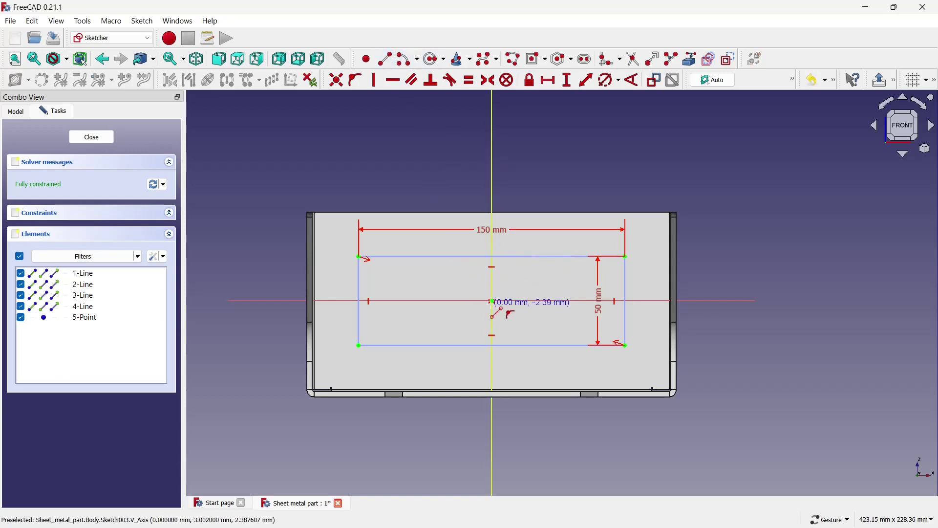
left_click(492, 301)
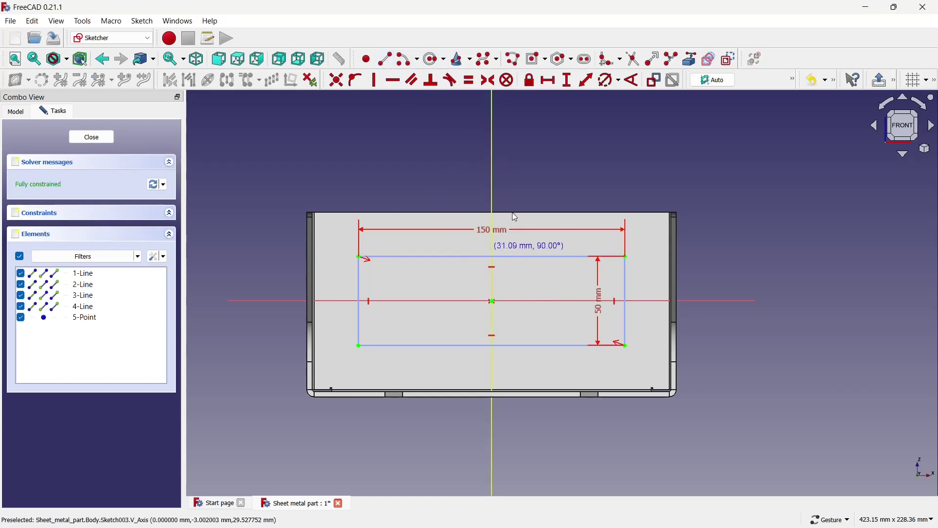
left_click(495, 254)
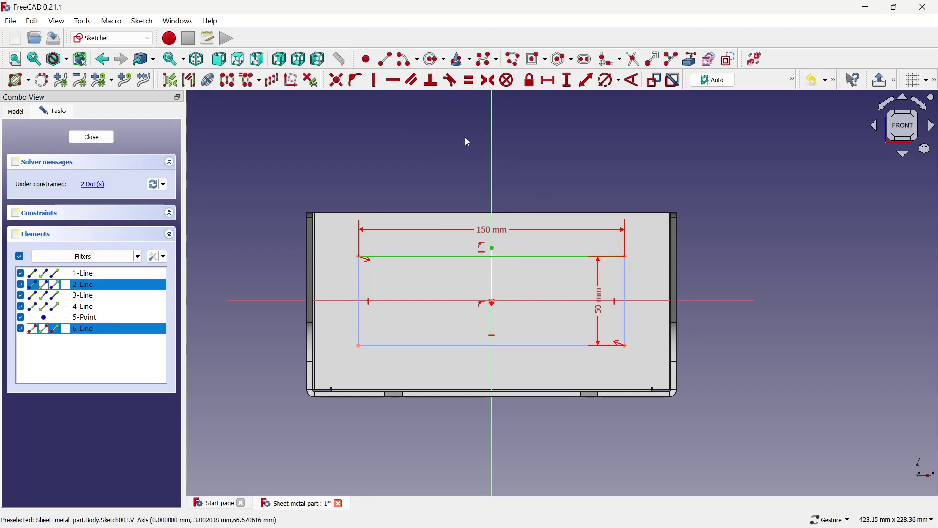
left_click(341, 85)
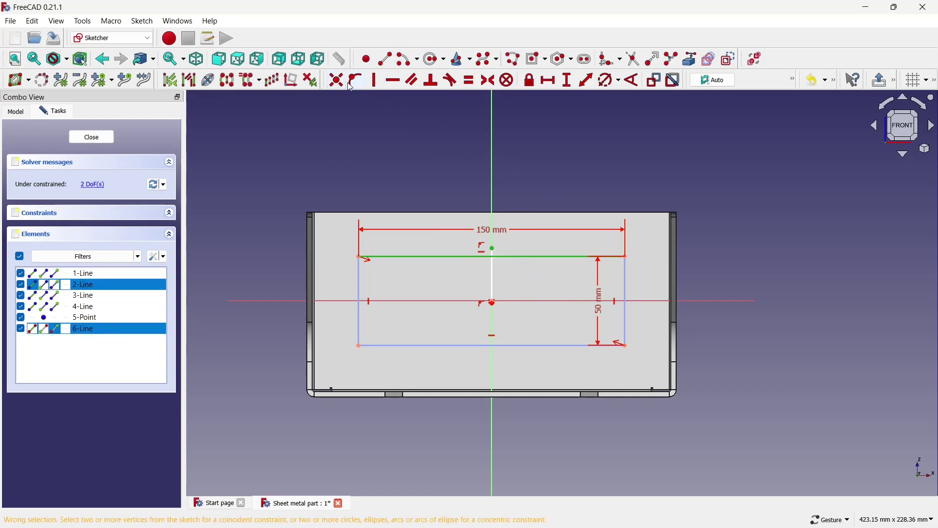
left_click(356, 84)
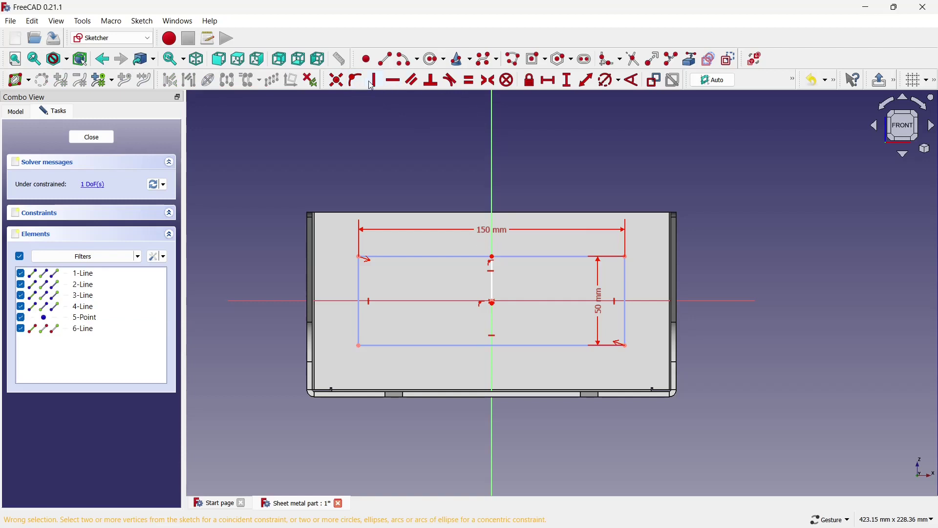
Draw a second line from the origin to the bottom edge, then apply a context-menu action to the point and both lines.
scroll(444, 279, "up", 3)
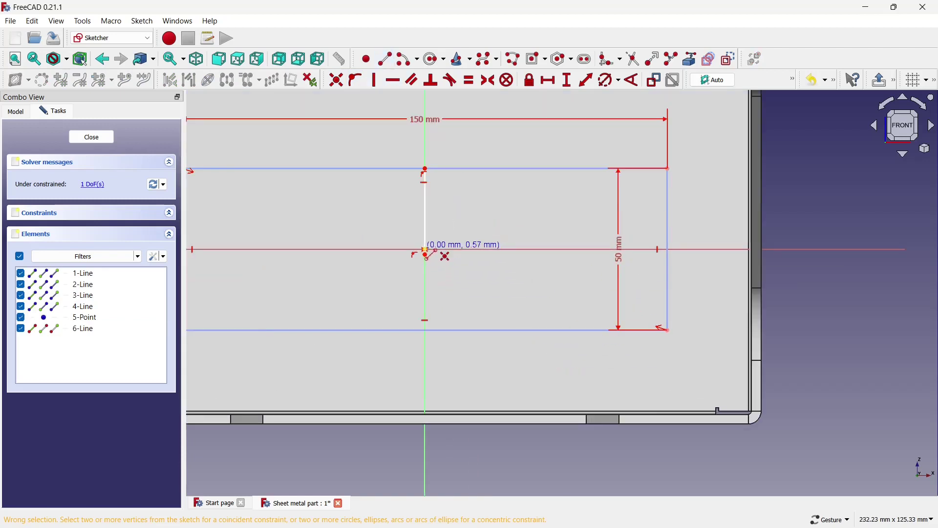
left_click(426, 253)
left_click(425, 331)
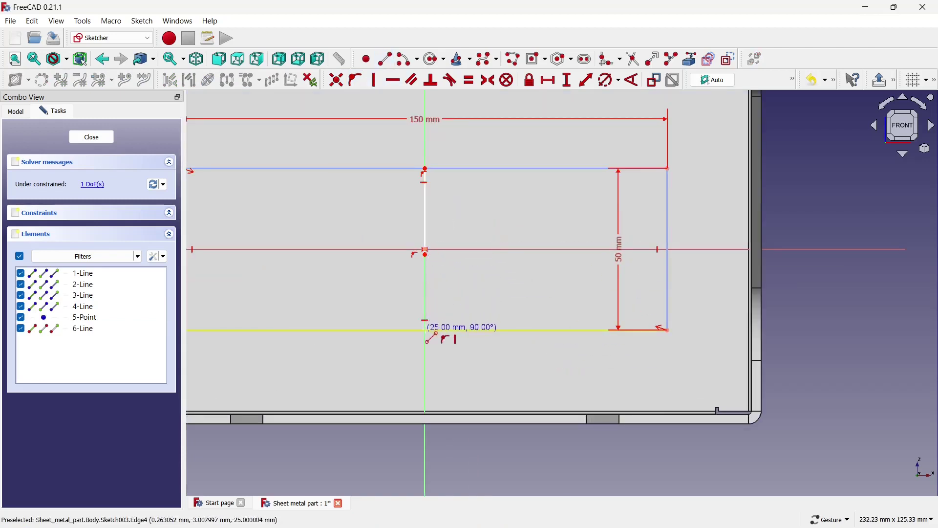
right_click(452, 293)
left_click_drag(465, 287, 410, 220)
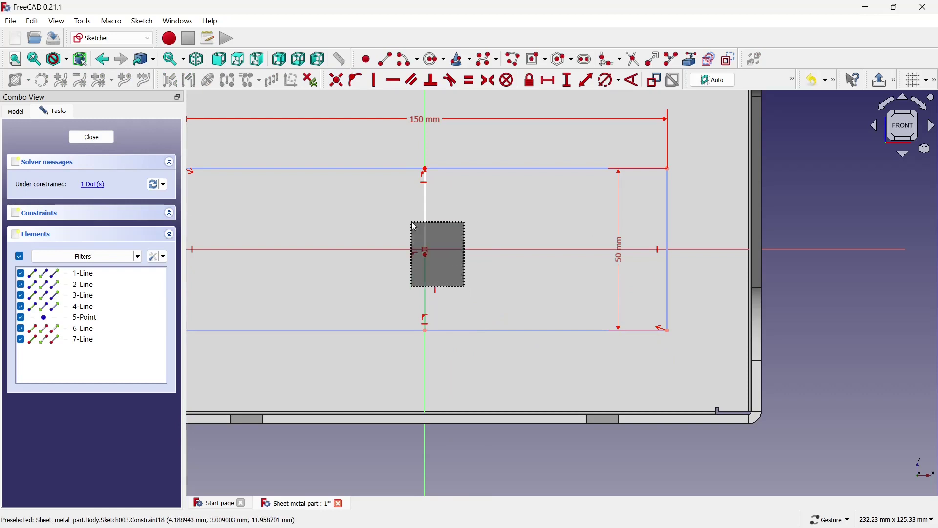
right_click(435, 218)
left_click(617, 212)
left_click(826, 223)
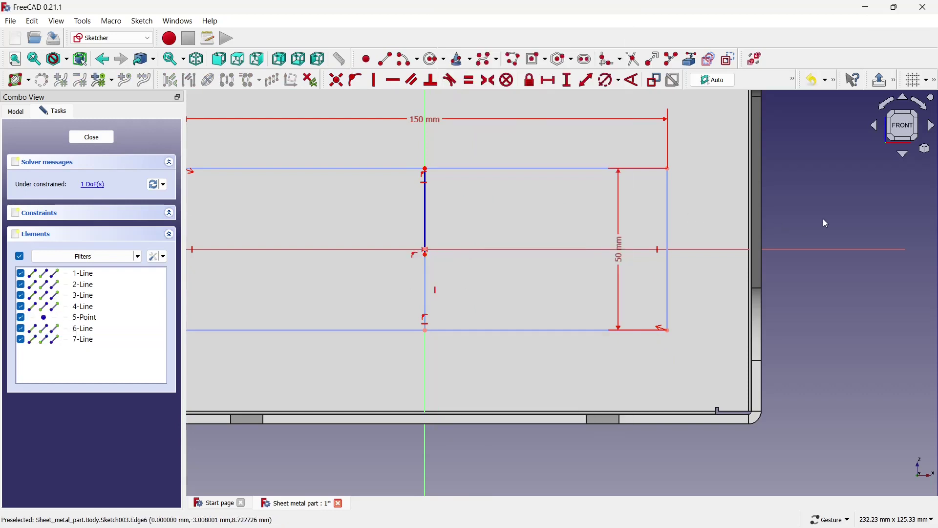
scroll(756, 291, "down", 1)
scroll(596, 274, "down", 1)
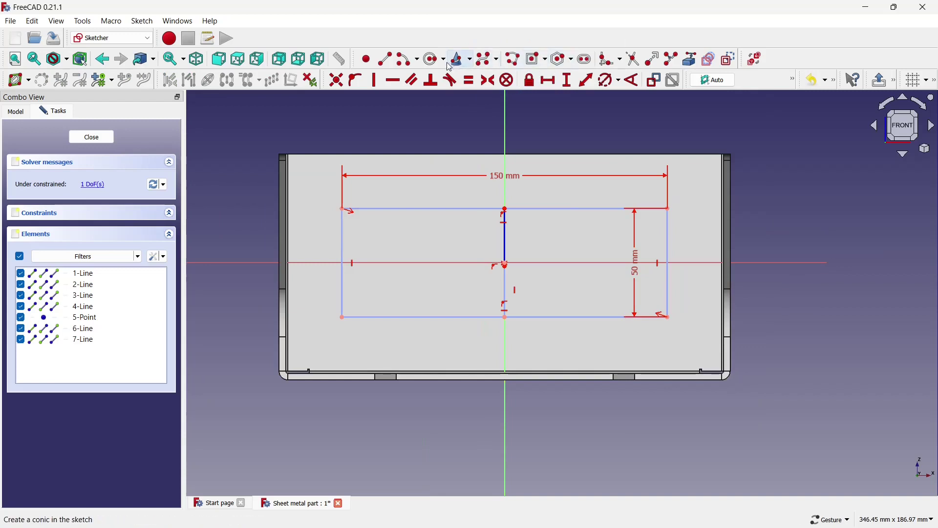
Place circles on the rectangle's top-left corner and the top of the vertical line.
left_click(432, 59)
left_click(342, 210)
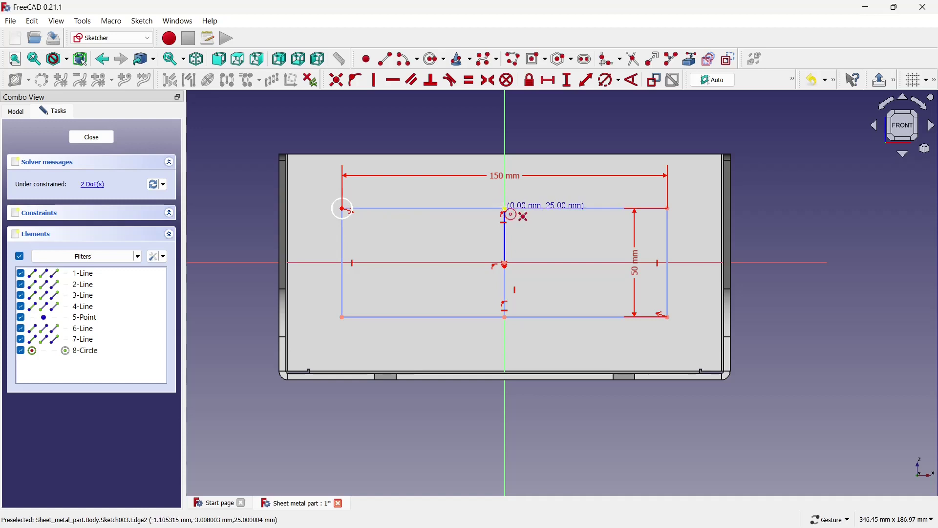
left_click(505, 208)
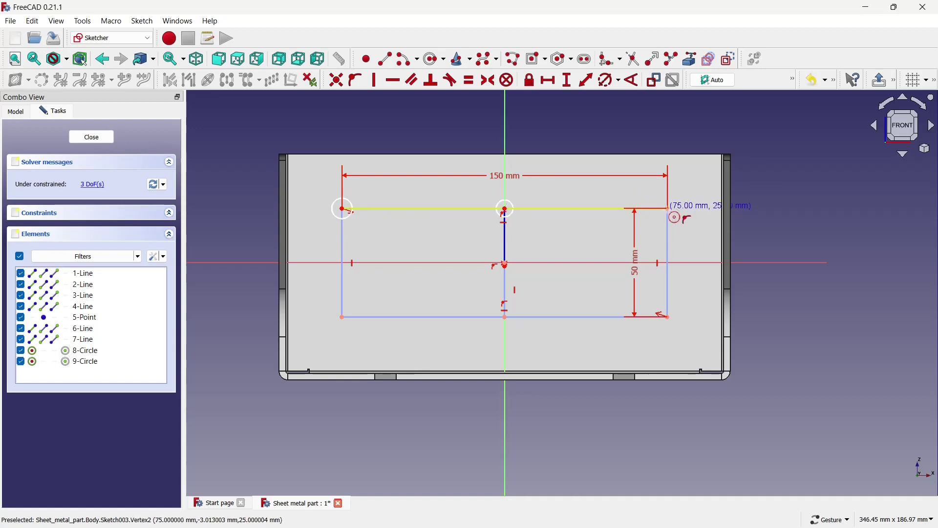
key("Escape")
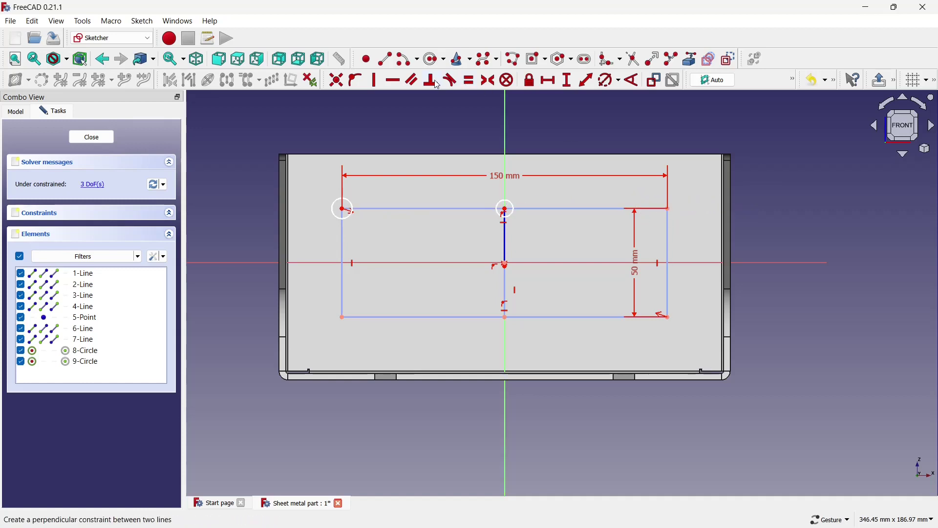
Add circles at the top-right, bottom-right, bottom-middle and bottom-left points.
left_click(434, 59)
scroll(708, 181, "up", 2)
left_click(647, 224)
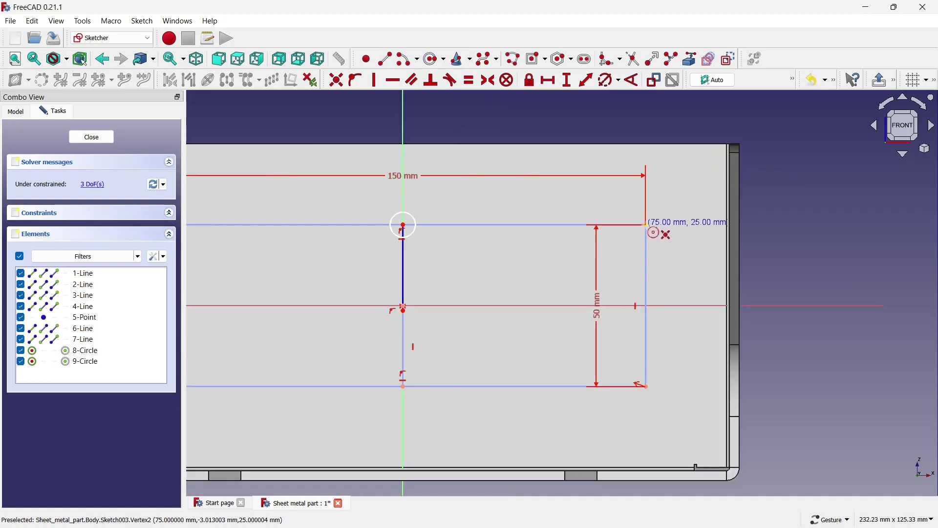
scroll(649, 266, "down", 3)
scroll(647, 309, "up", 4)
left_click(634, 304)
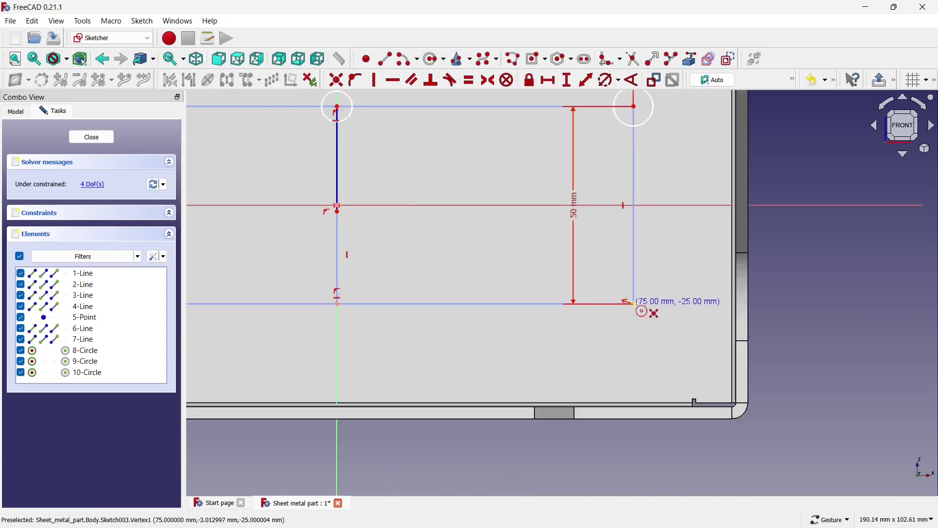
left_click(646, 295)
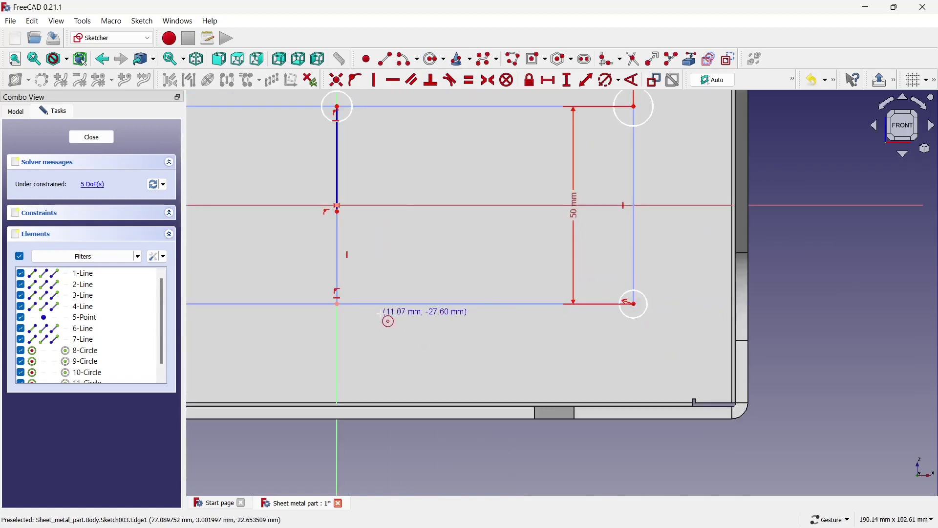
left_click(338, 304)
scroll(566, 305, "down", 3)
scroll(269, 288, "up", 3)
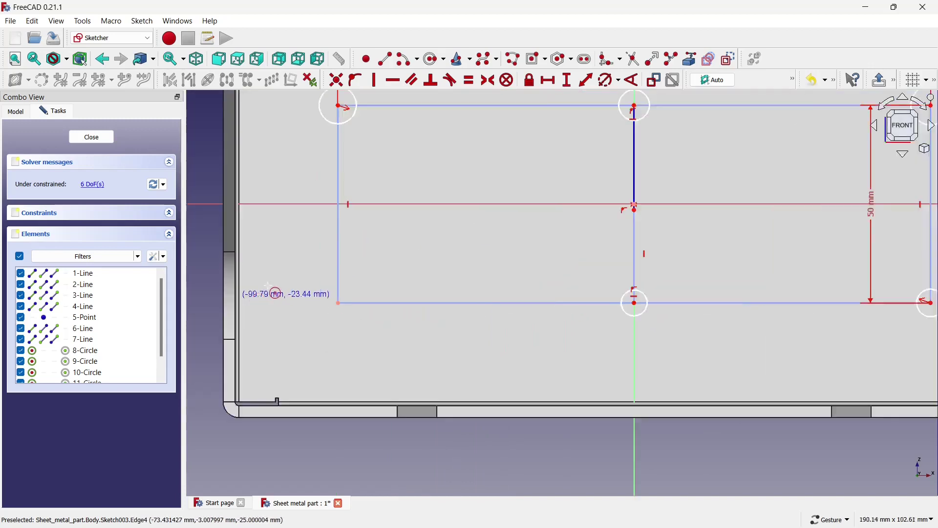
left_click(338, 303)
left_click(349, 294)
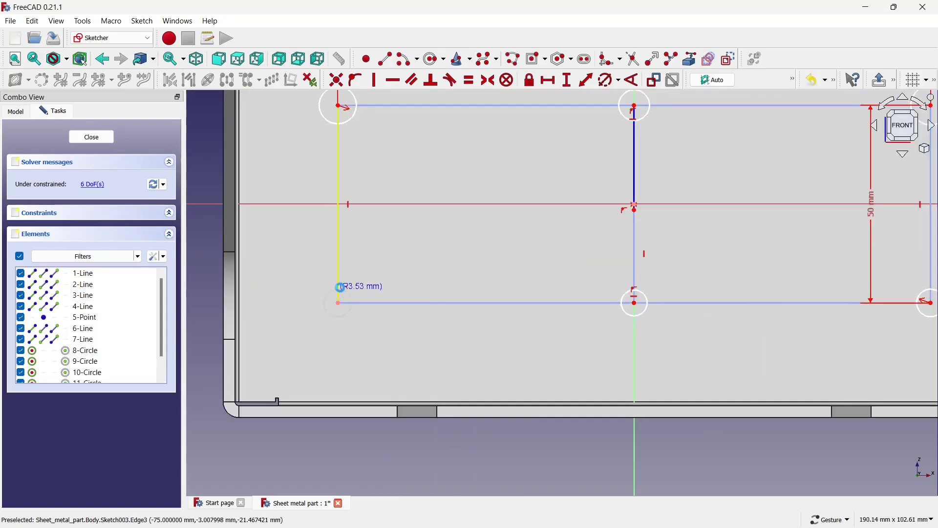
scroll(343, 297, "down", 4)
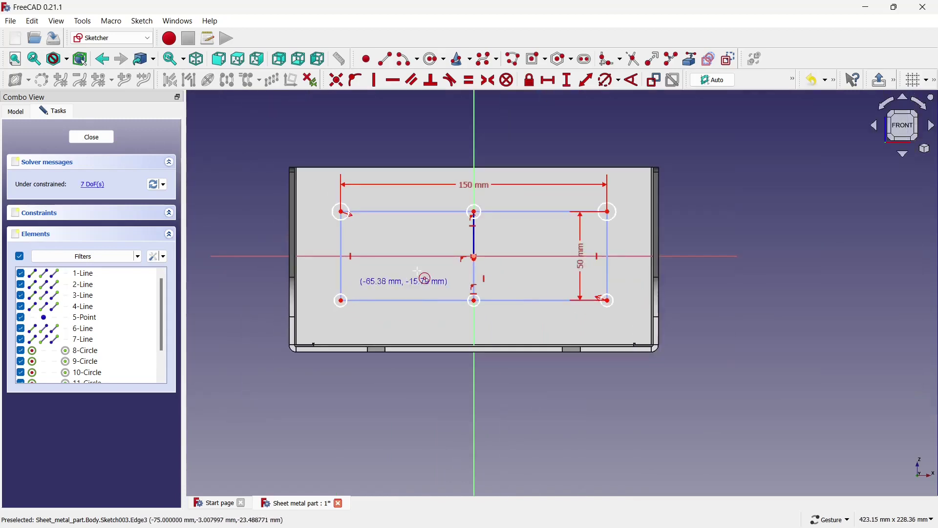
Select the top-left, top-middle, top-right, bottom-right and bottom-middle circles.
left_click(342, 204)
left_click(475, 204)
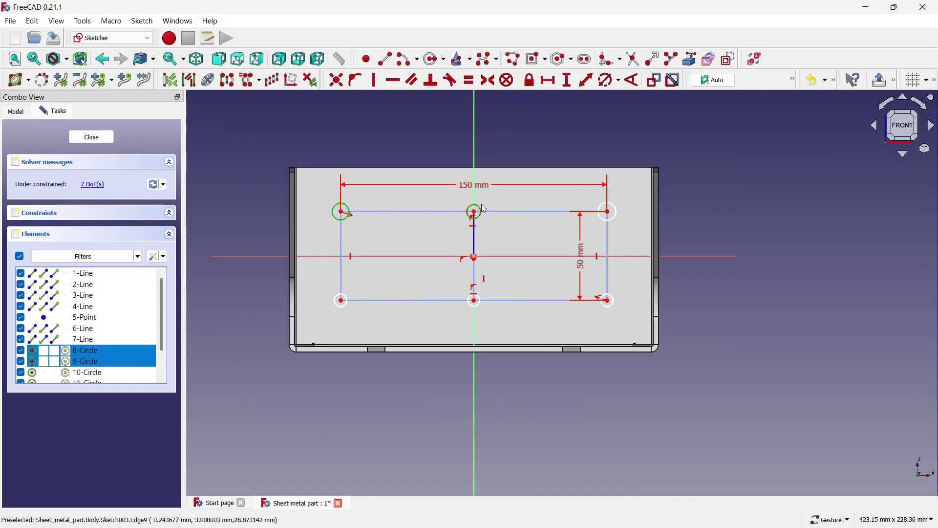
left_click(600, 210)
left_click(613, 299)
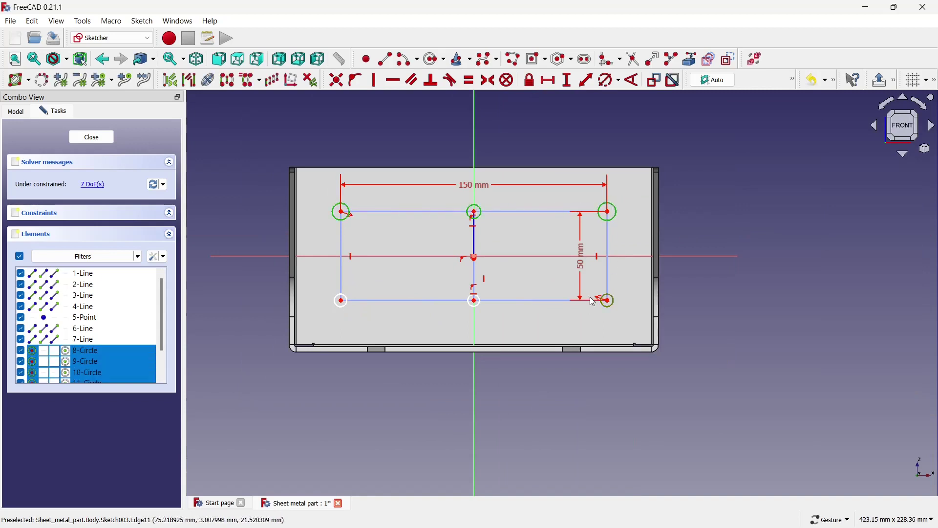
left_click(475, 301)
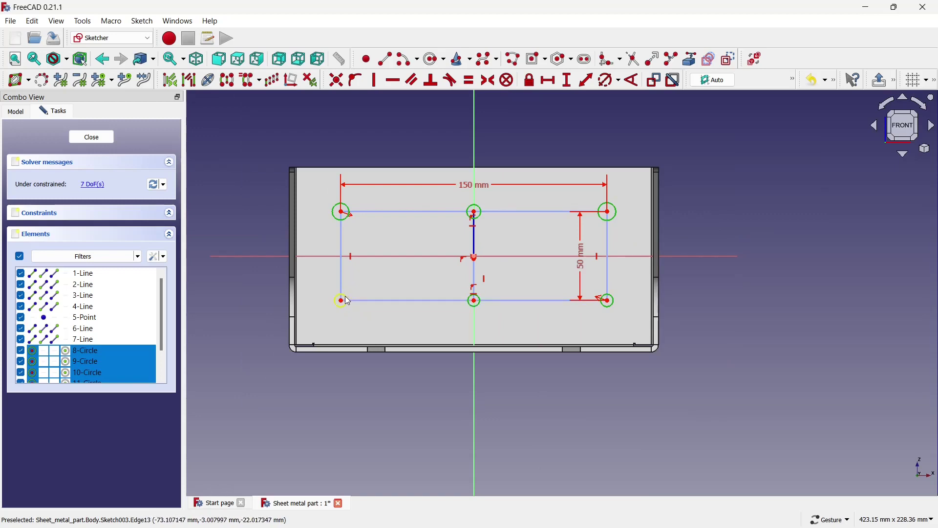
Constrain the six circles equal, set the top-left one to 15 mm diameter, and close Sketch003.
left_click(341, 300)
left_click(469, 80)
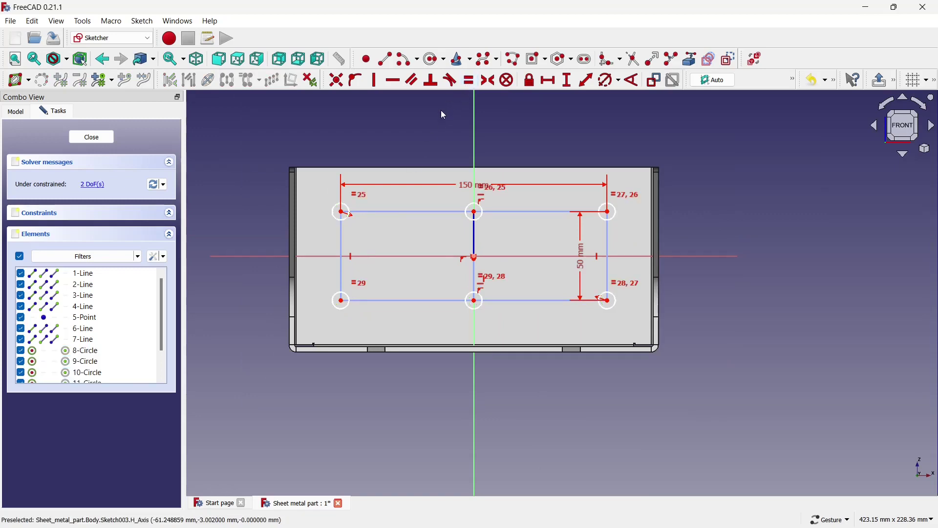
left_click(609, 80)
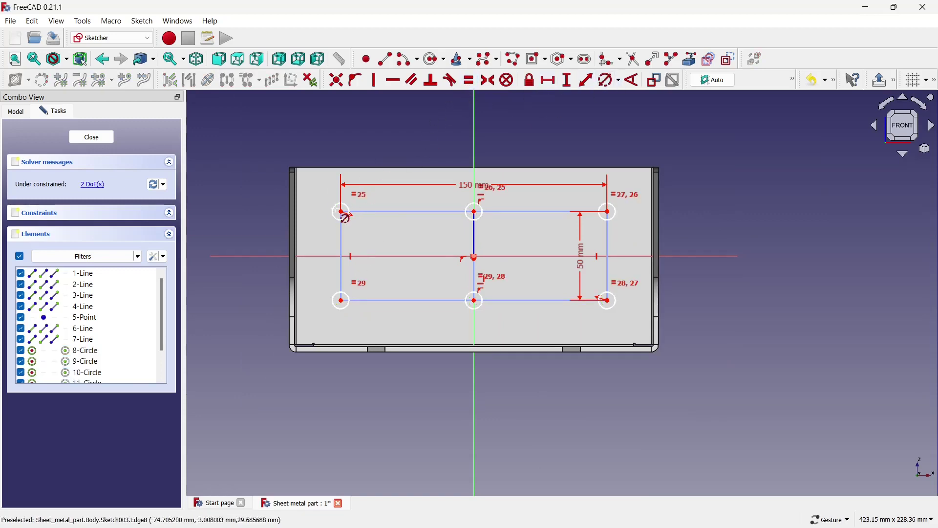
left_click(346, 214)
type("15")
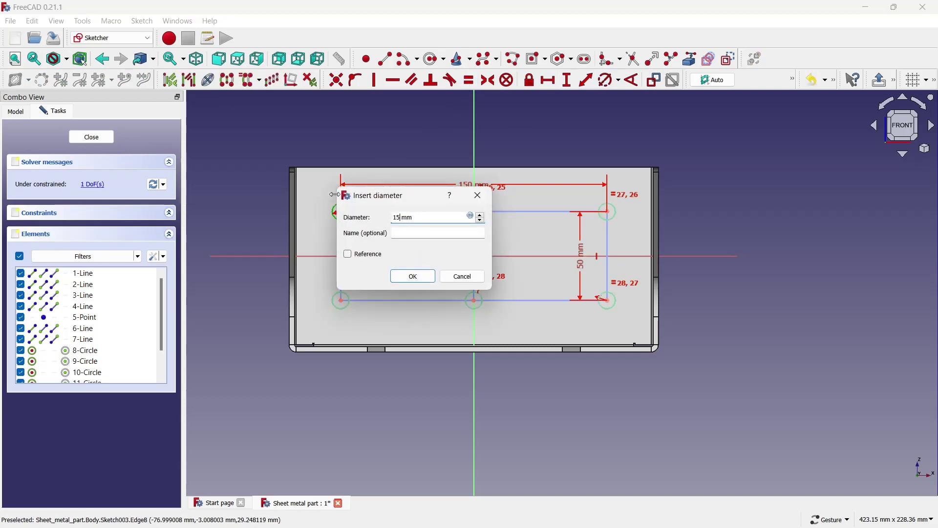
left_click(414, 276)
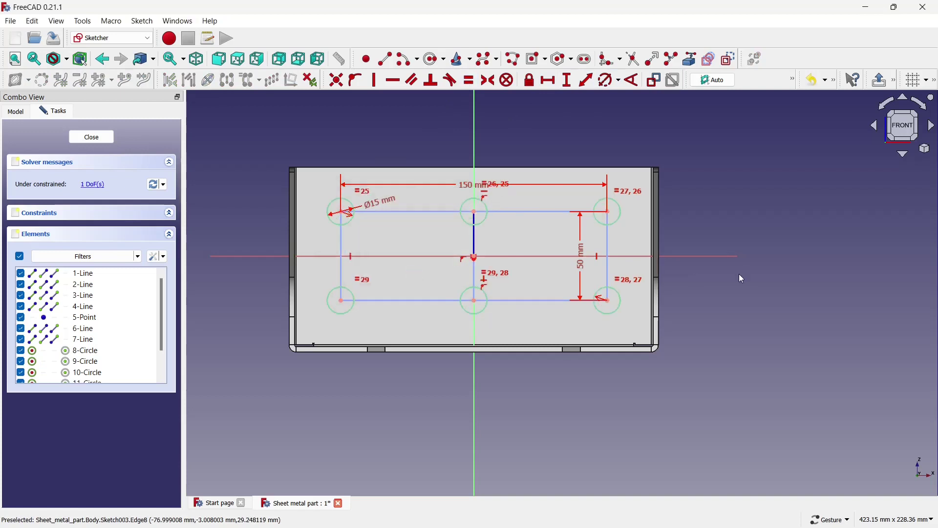
left_click(91, 136)
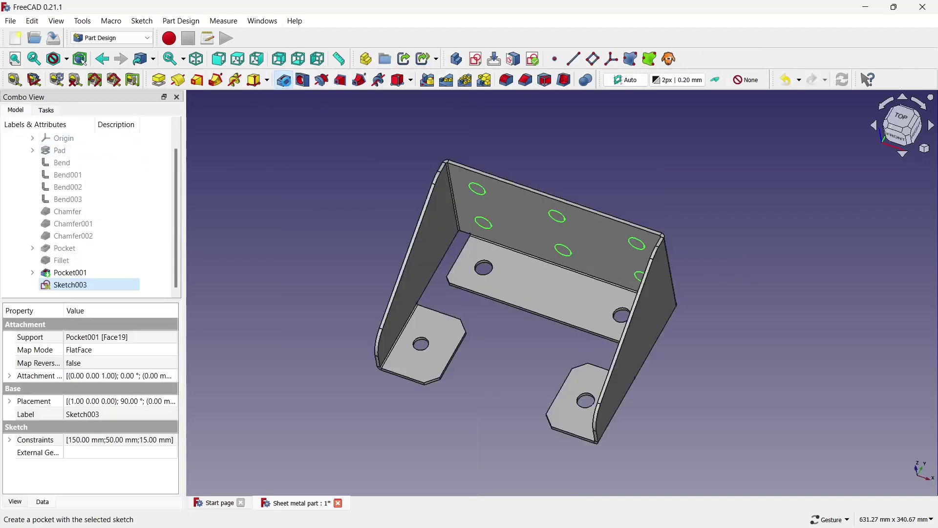
Pocket Sketch003 through the back wall as Pocket002 and save the part.
left_click(284, 80)
key("Return")
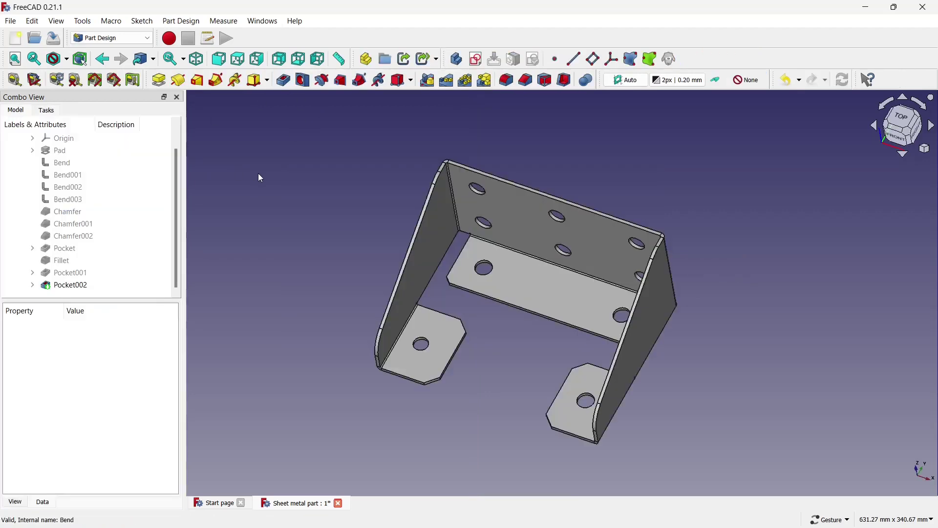
left_click_drag(537, 293, 587, 244)
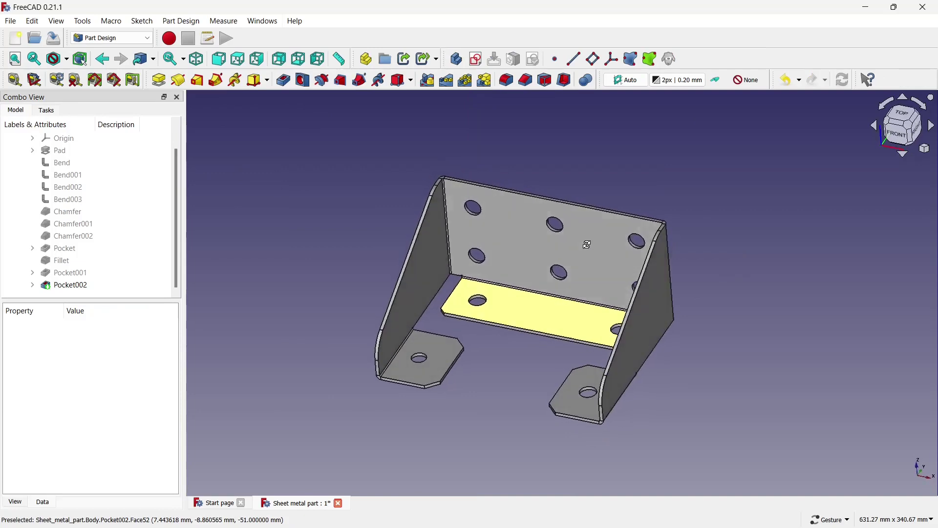
key("ctrl+s")
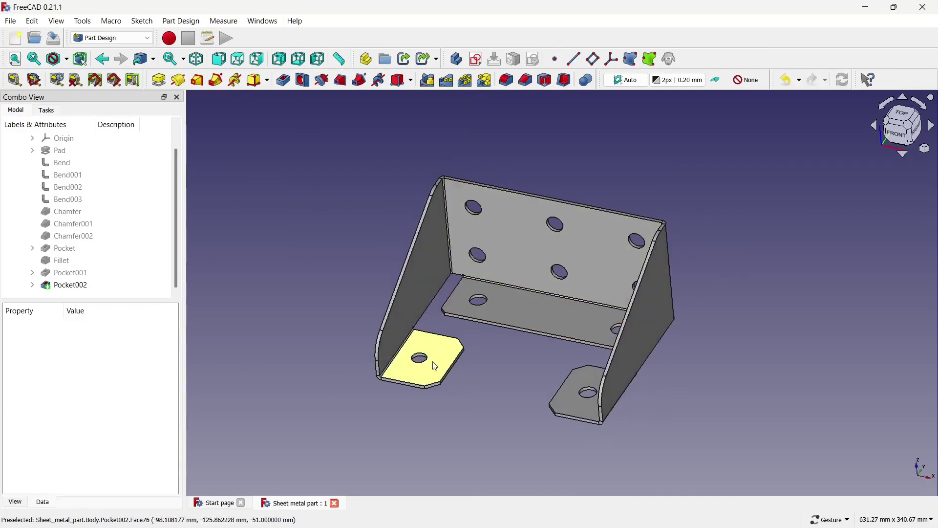
Select the bracket's back wall face for a new sketch.
left_click(529, 257)
left_click(548, 224)
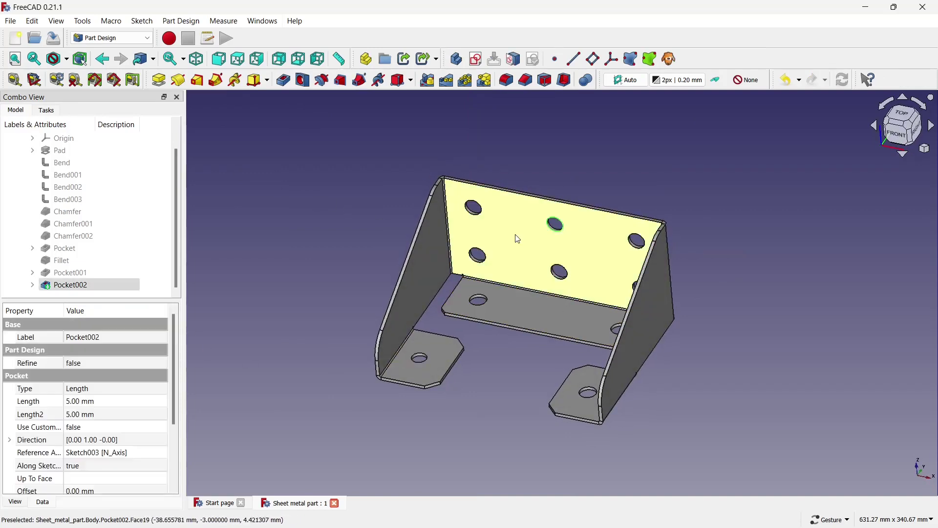
left_click(527, 216)
Create a new sketch on the back wall and draw a centred rectangle on the bottom edge axis.
left_click(476, 59)
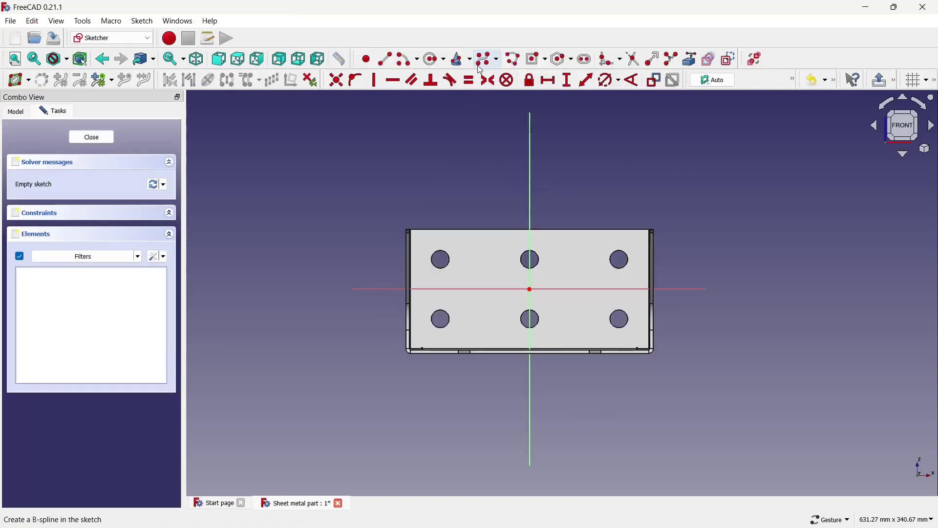
scroll(554, 352, "up", 3)
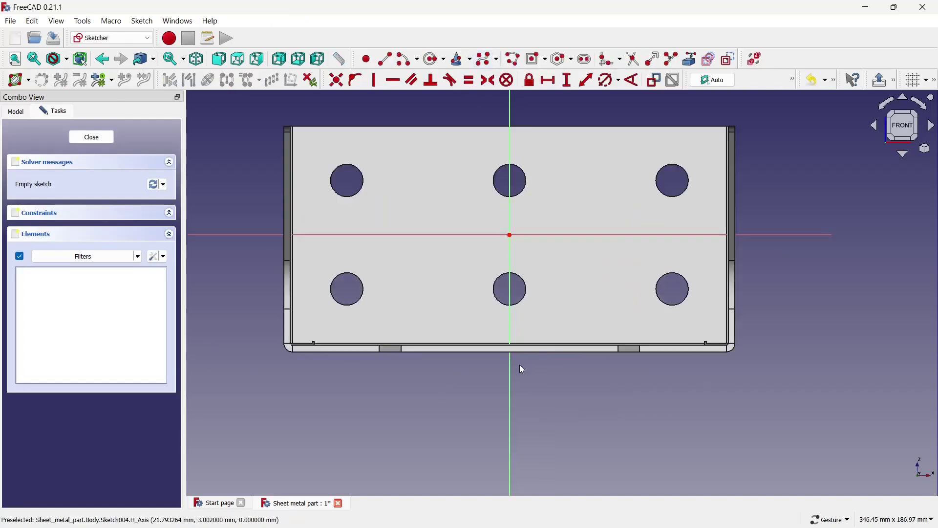
scroll(515, 371, "up", 1)
scroll(515, 362, "up", 1)
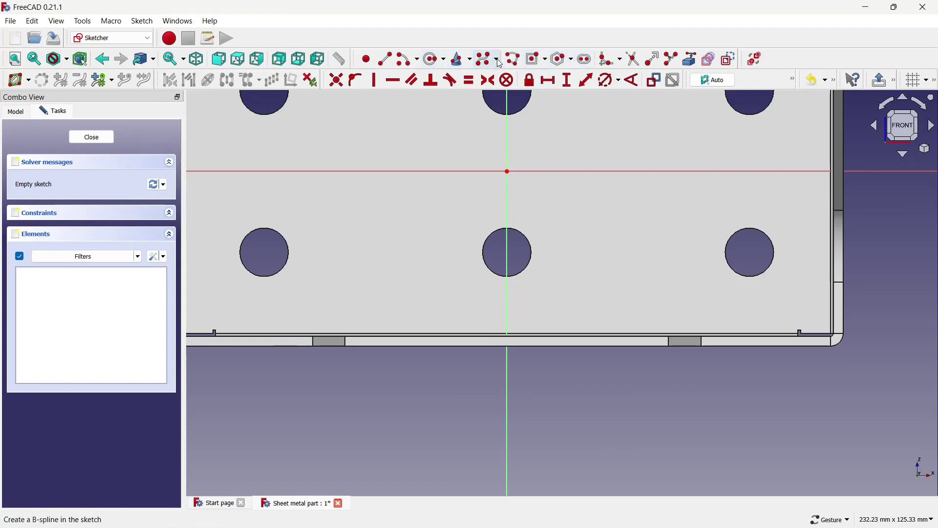
left_click(537, 61)
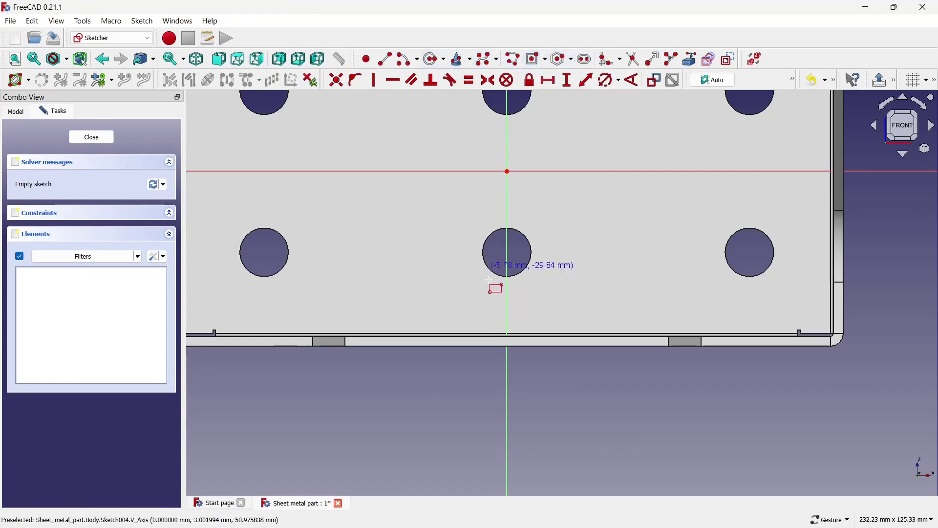
left_click(508, 347)
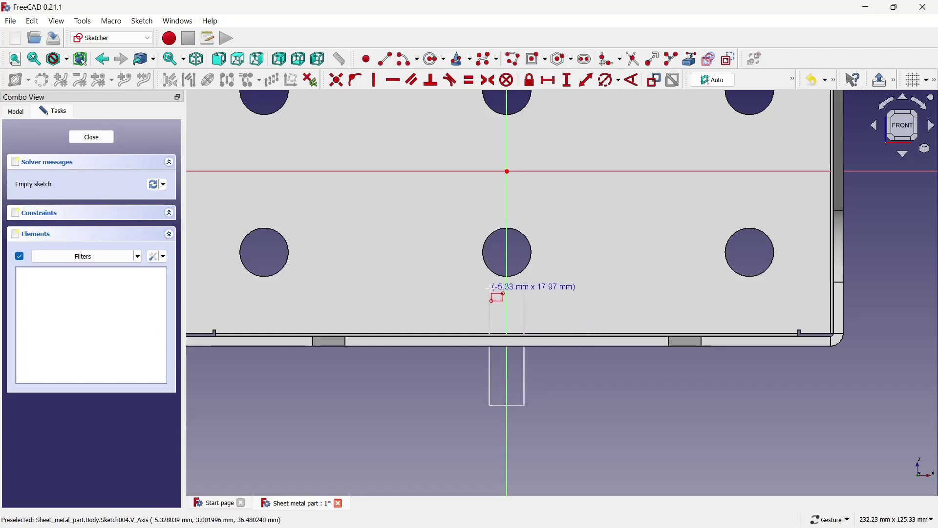
left_click(490, 290)
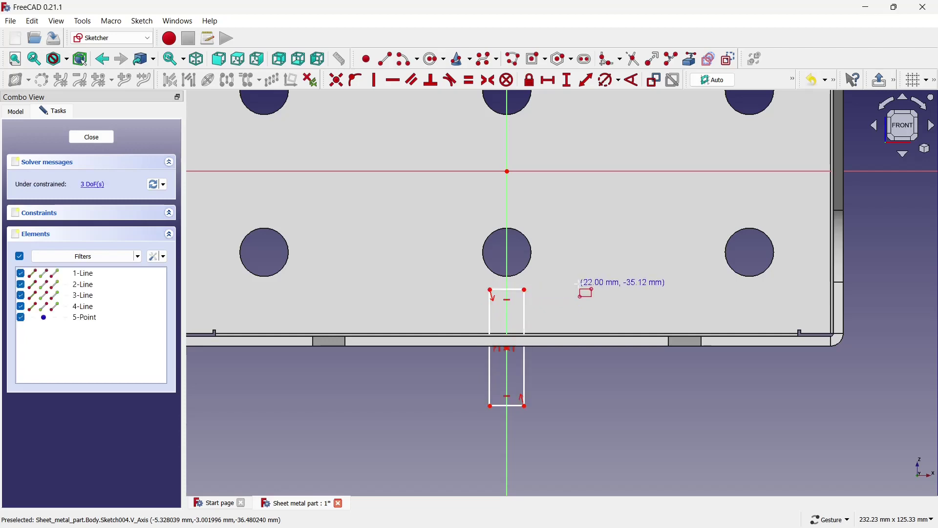
Dimension the centre slot 10 mm wide and 36 mm tall.
left_click(549, 80)
left_click(521, 291)
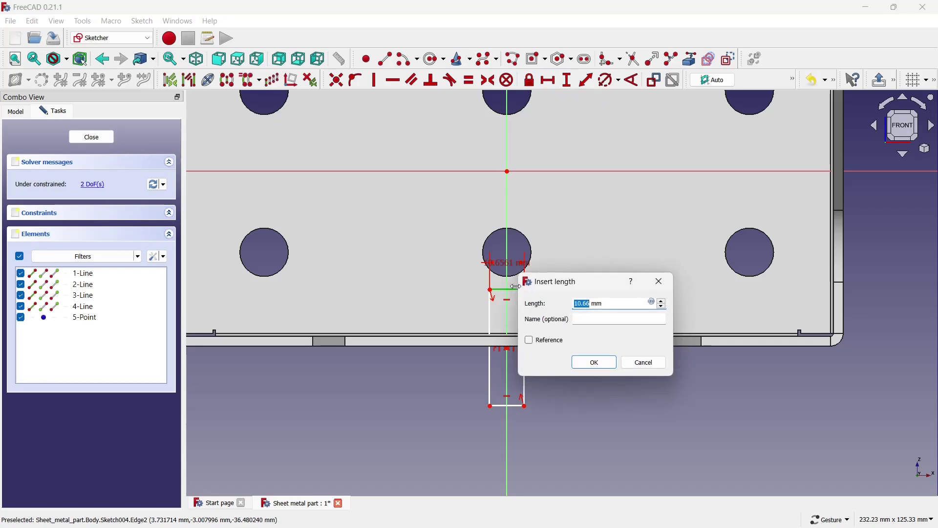
left_click(615, 359)
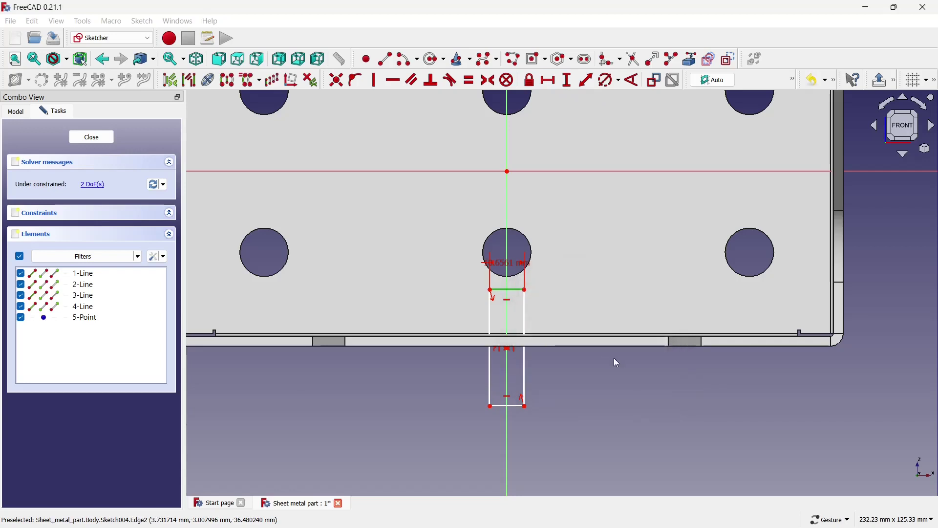
left_click(525, 327)
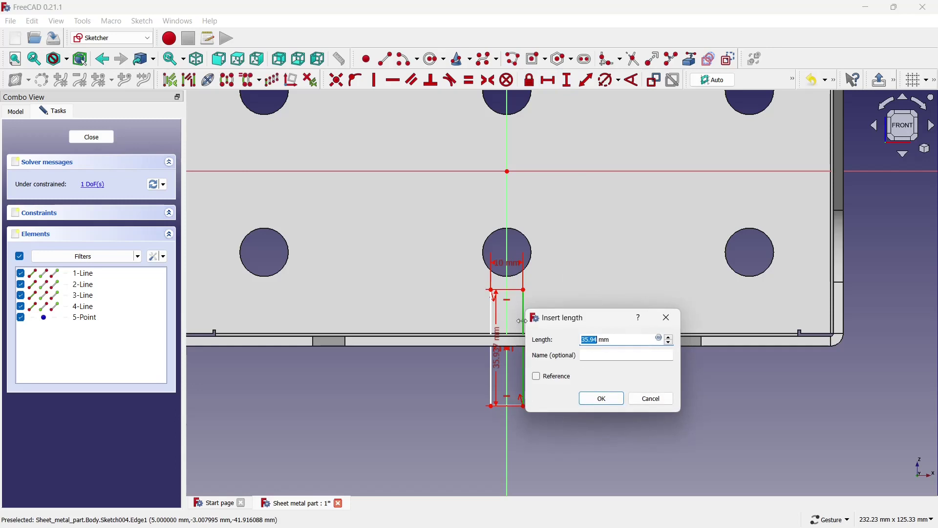
left_click(599, 395)
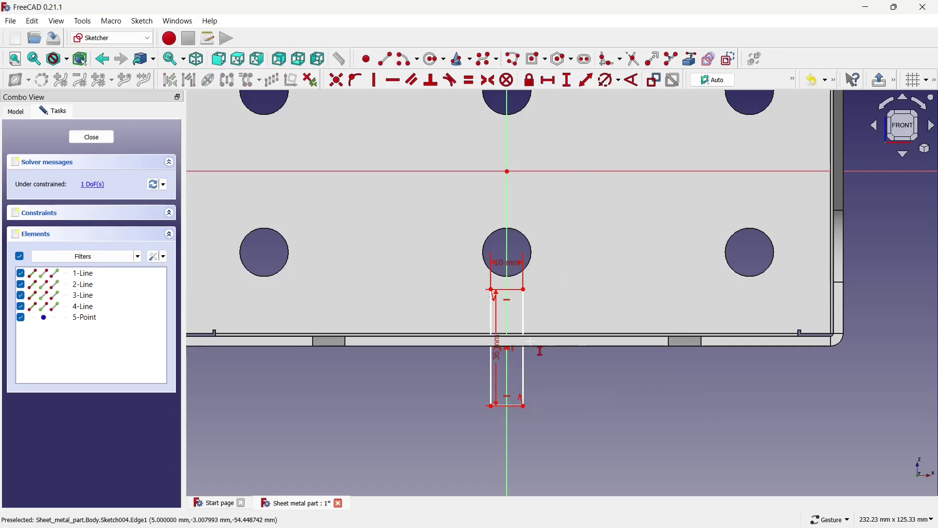
scroll(528, 342, "down", 1)
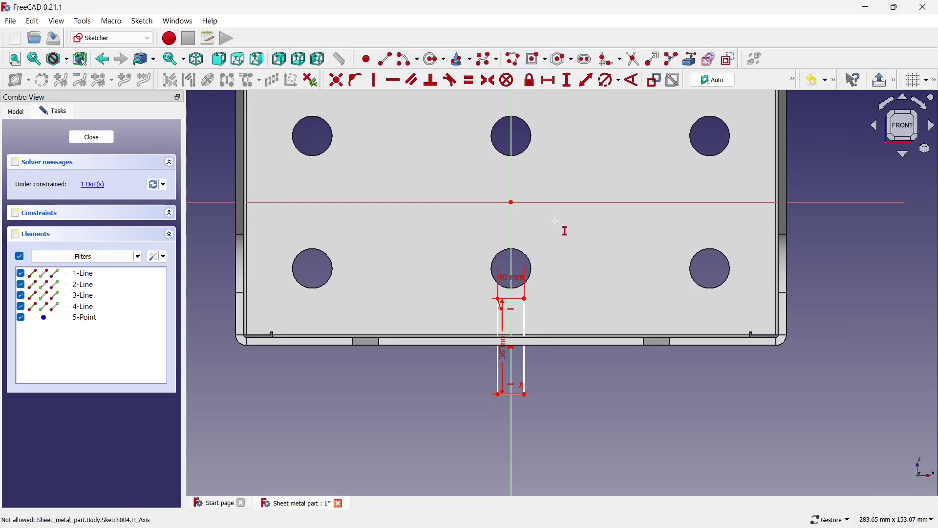
Draw rectangles right and left of the centre slot, then tidy their edges.
left_click(536, 59)
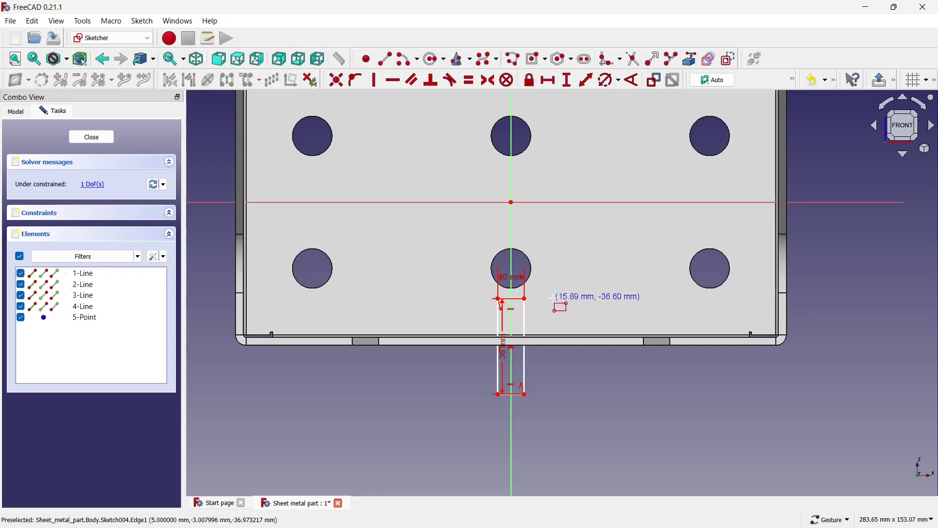
left_click(570, 261)
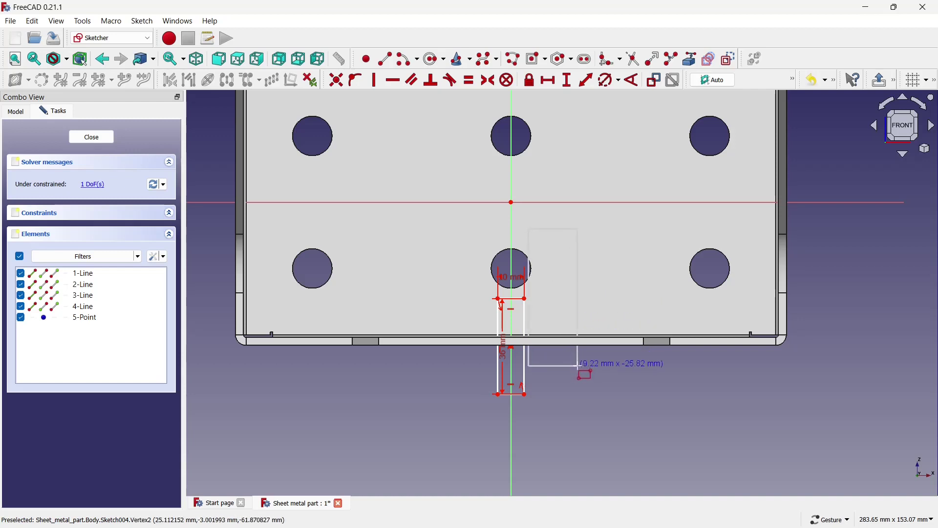
key("Escape")
left_click(536, 59)
left_click(586, 396)
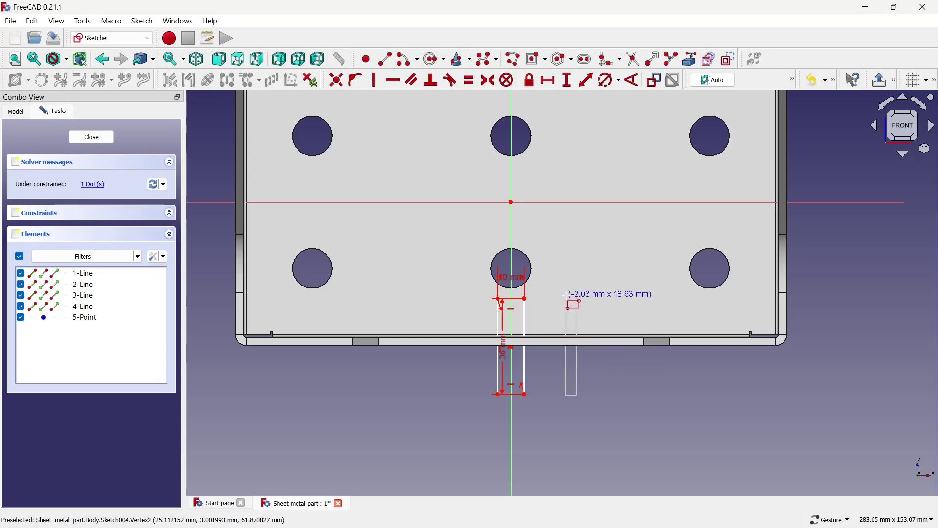
left_click(557, 296)
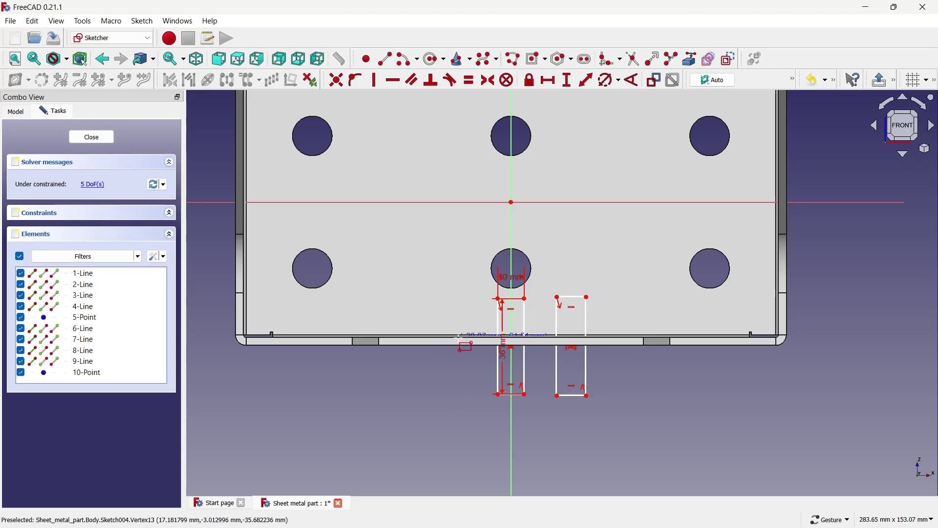
left_click(472, 394)
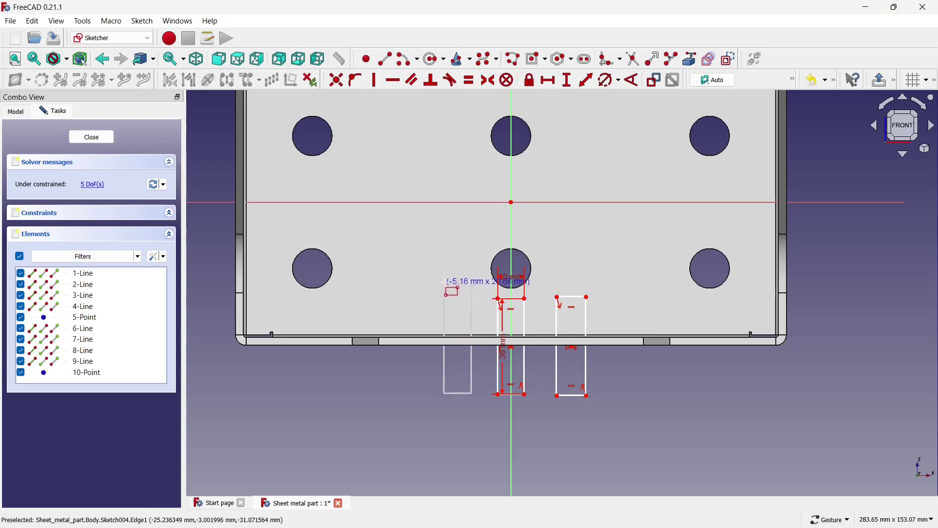
left_click(445, 283)
left_click_drag(465, 289, 463, 301)
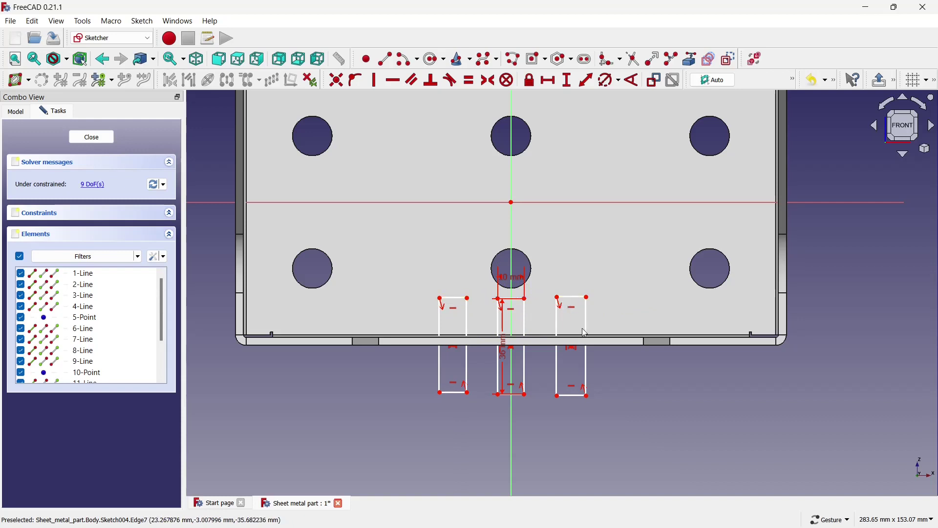
left_click_drag(586, 384, 587, 387)
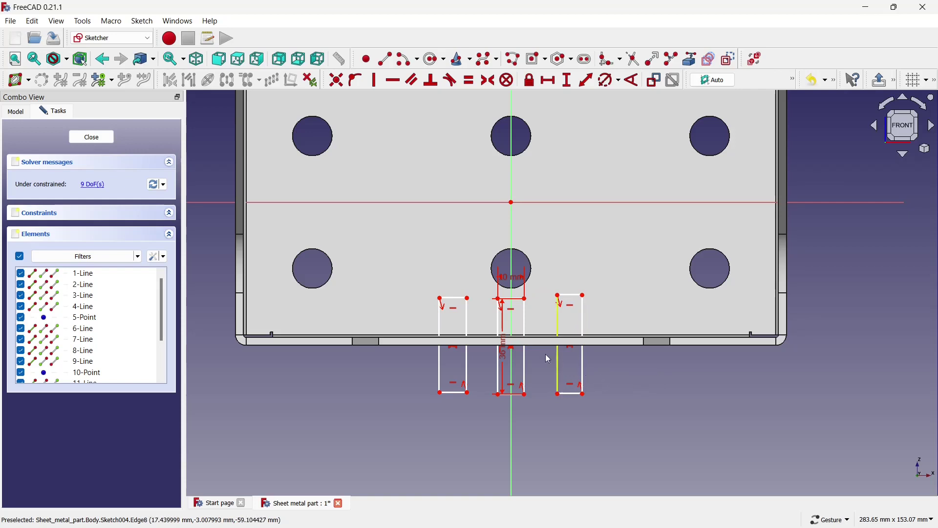
Dimension both side slots 10 mm wide and 36 mm tall.
left_click(548, 81)
left_click(453, 298)
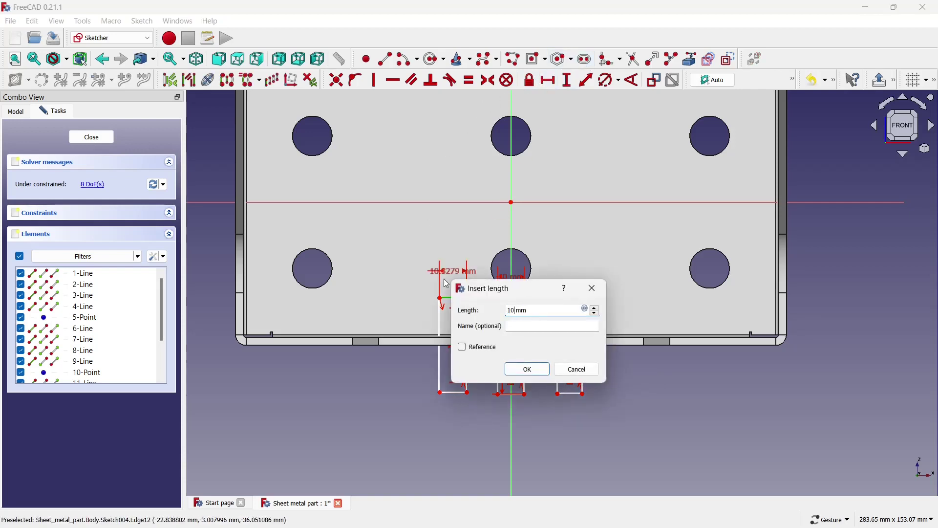
left_click(528, 369)
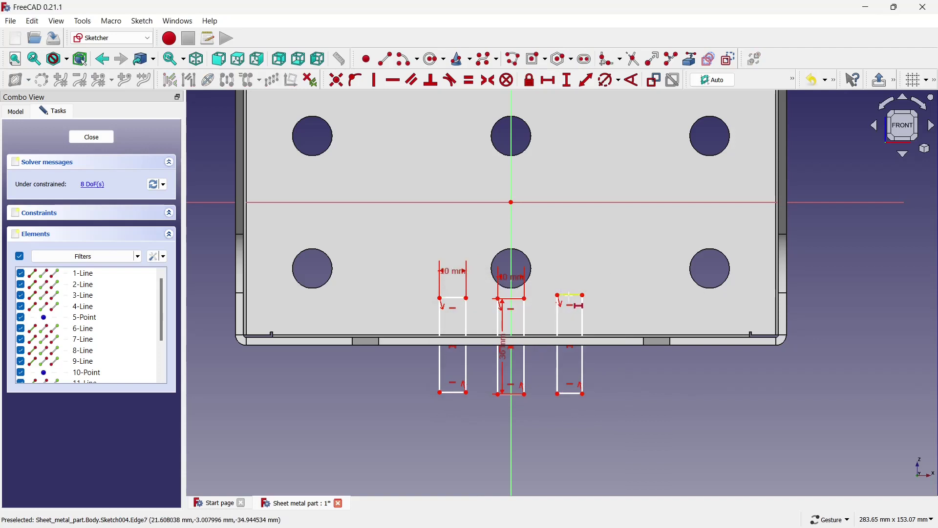
left_click(568, 295)
type("10")
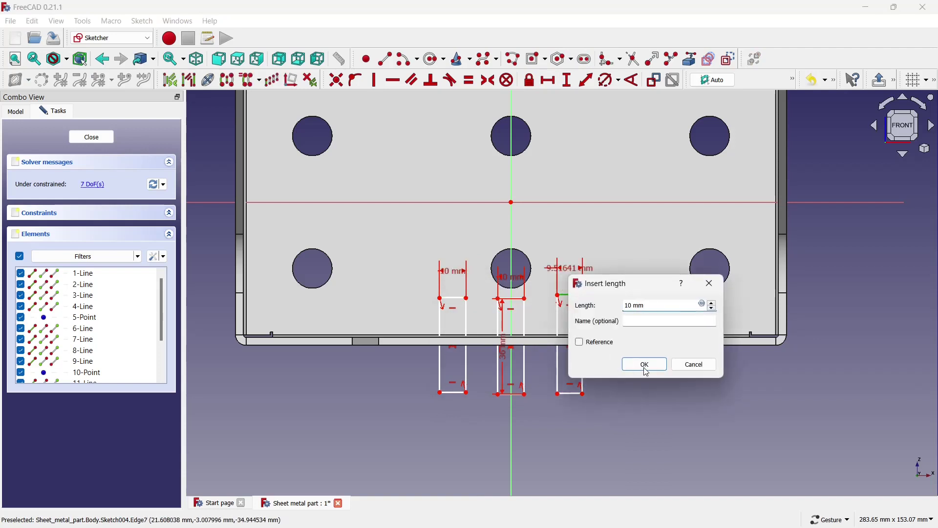
left_click(645, 367)
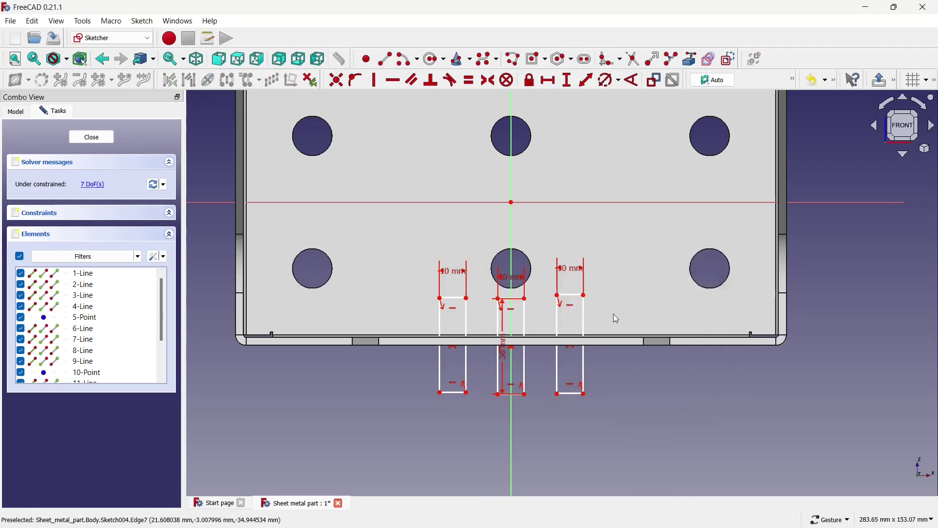
left_click(467, 310)
type("36")
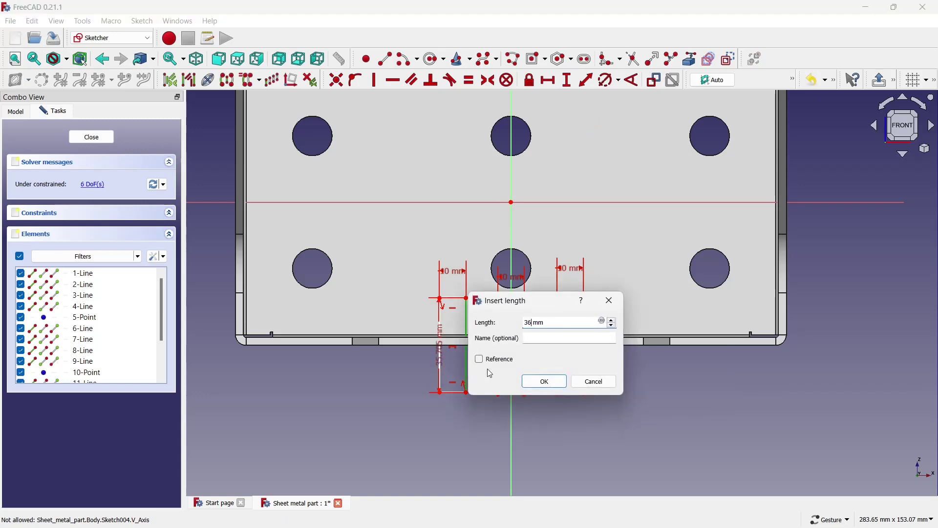
left_click(544, 381)
left_click(586, 314)
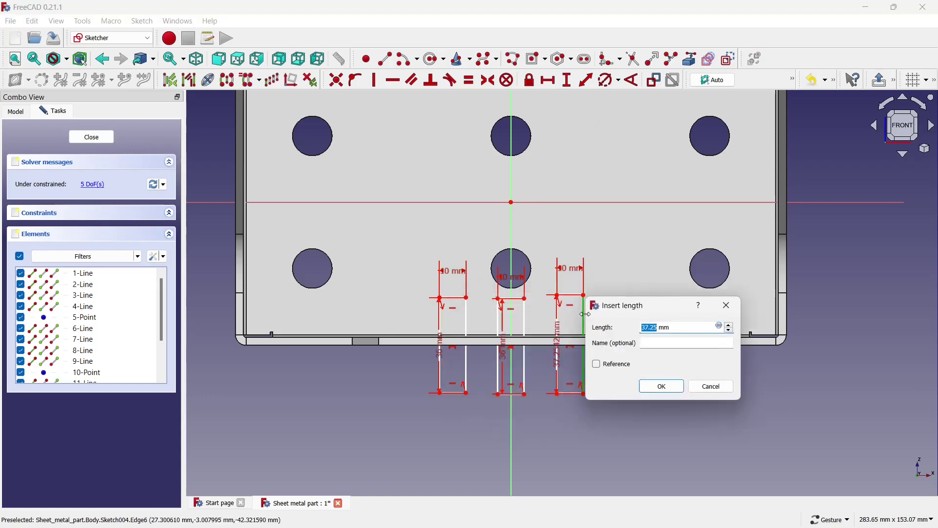
type("36")
left_click(653, 388)
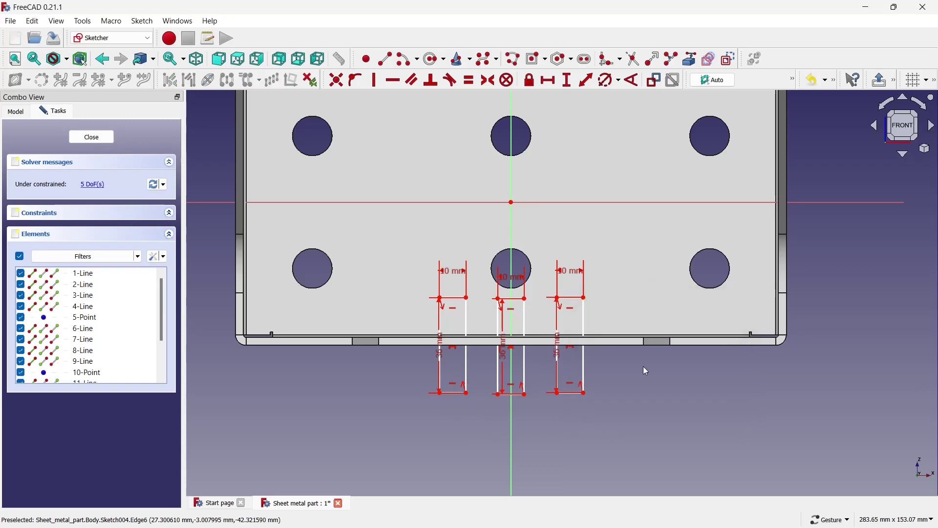
Set 12 mm horizontal gaps between the left, centre and right slots.
left_click(548, 80)
left_click(466, 392)
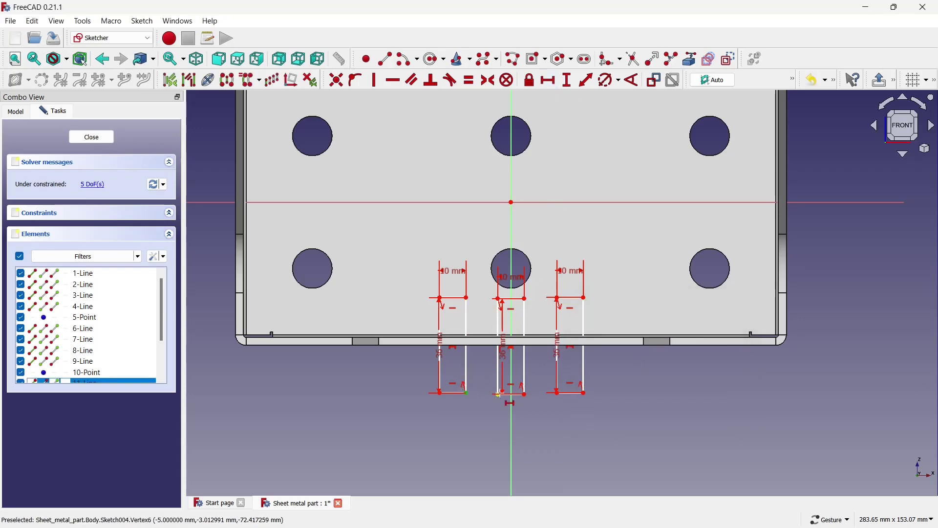
left_click(497, 395)
type("12")
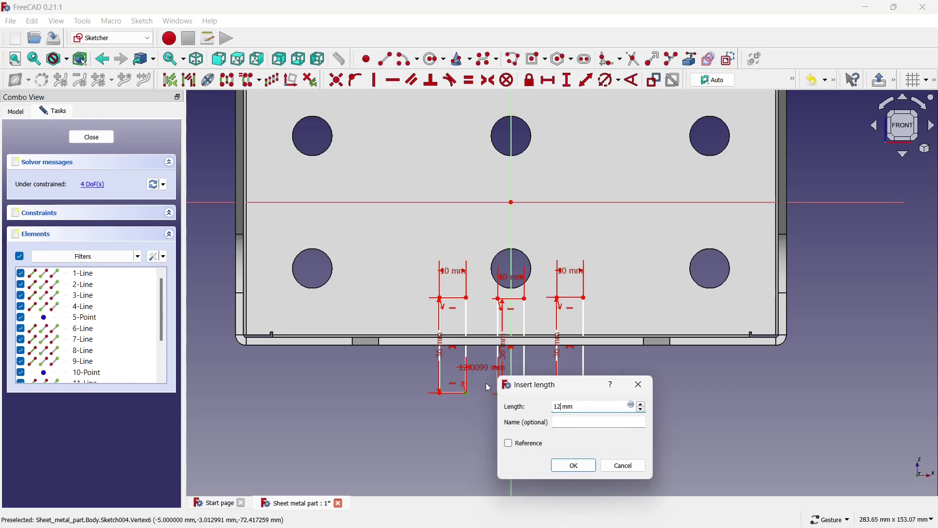
left_click(566, 464)
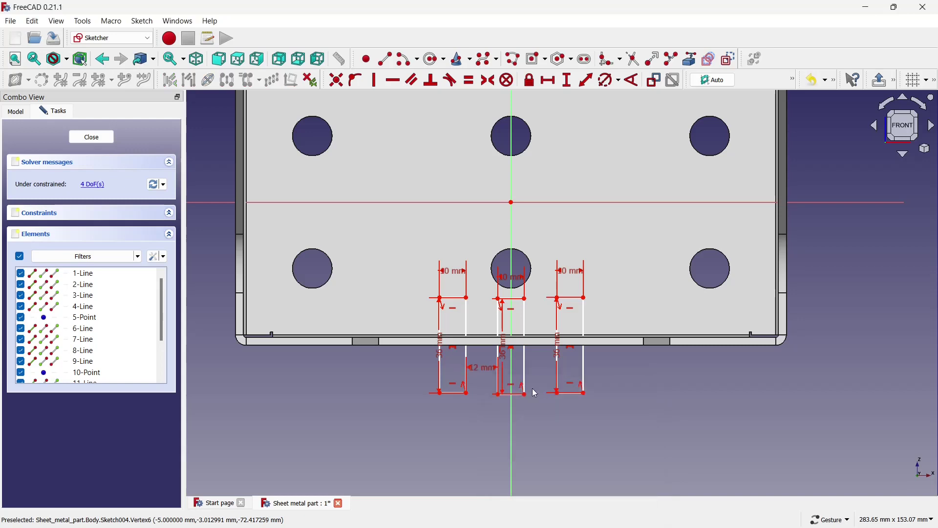
left_click(525, 395)
left_click(557, 392)
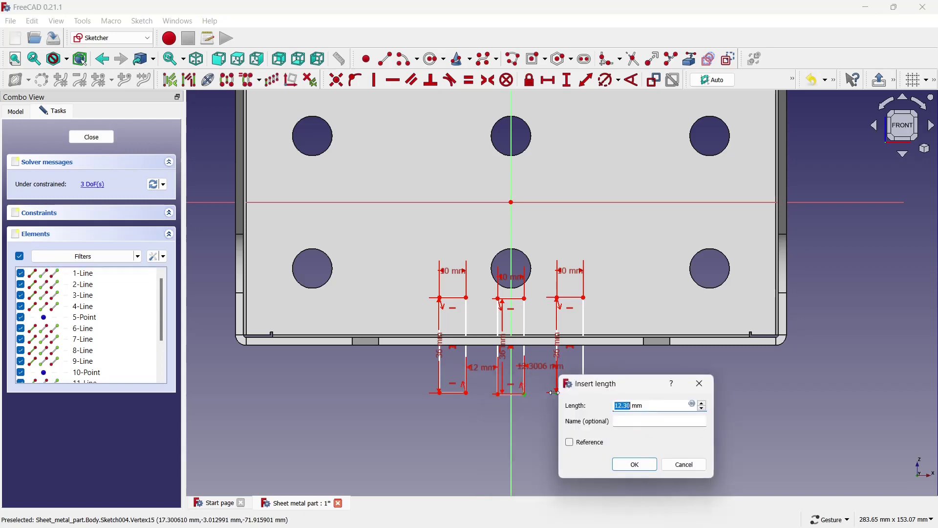
type("1")
left_click(630, 463)
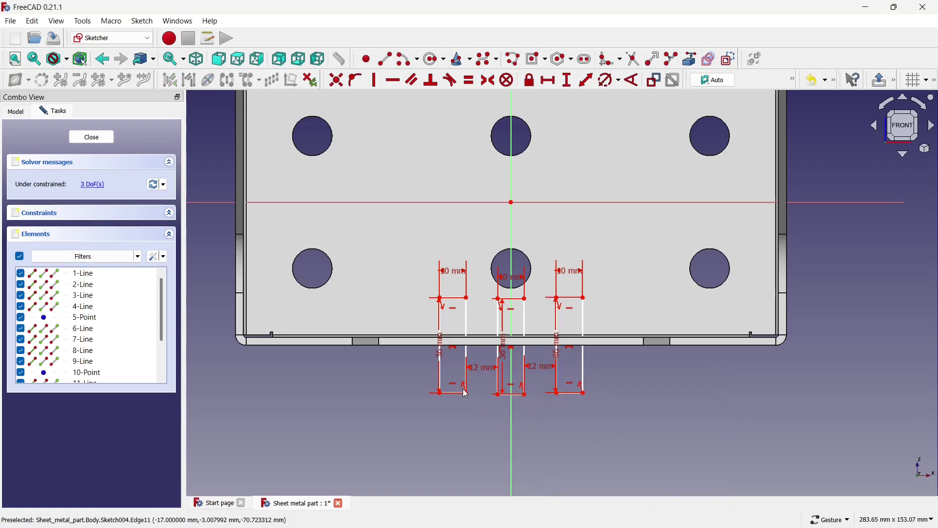
Select the bottom edges of the centre and right slots.
scroll(463, 395, "down", 4)
scroll(463, 395, "up", 5)
scroll(463, 395, "up", 4)
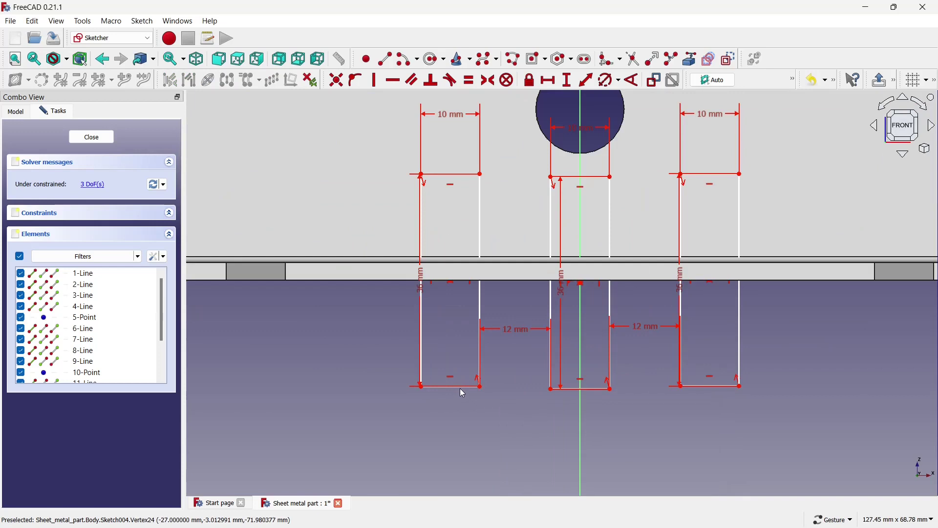
left_click(569, 389)
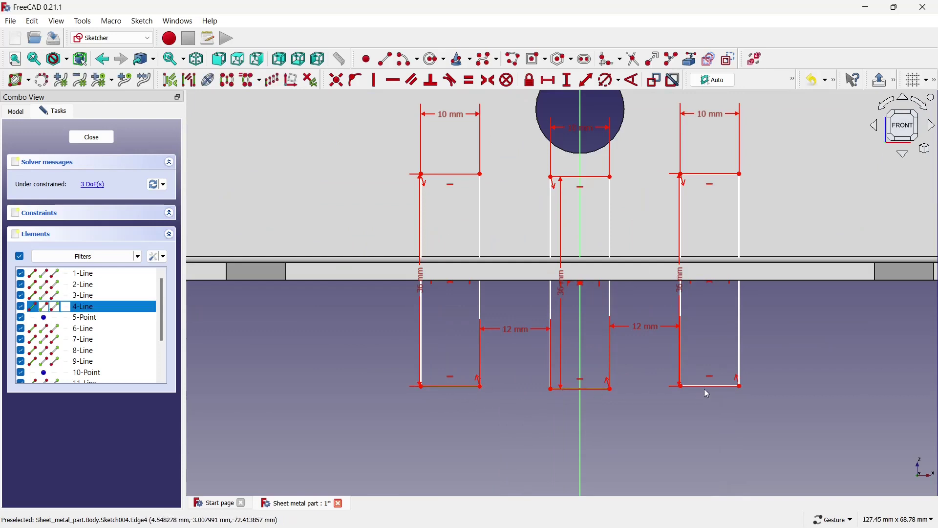
left_click(704, 386)
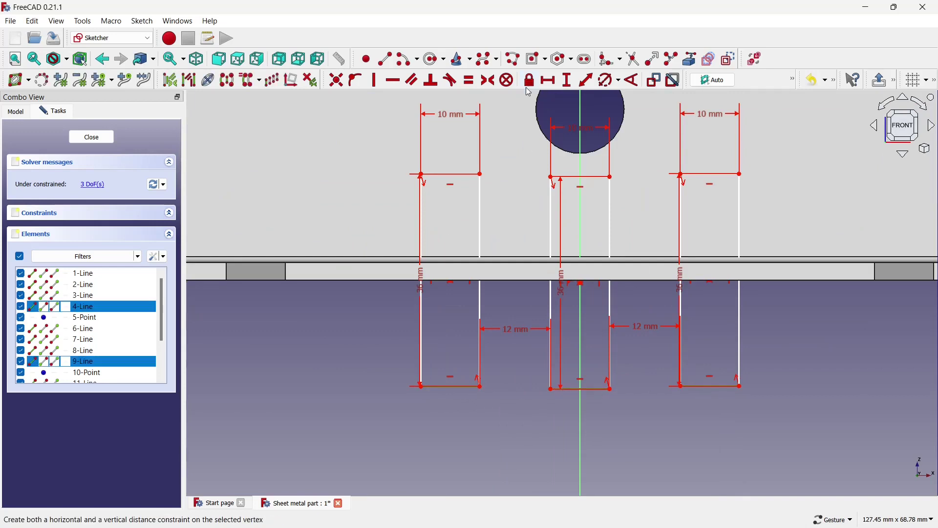
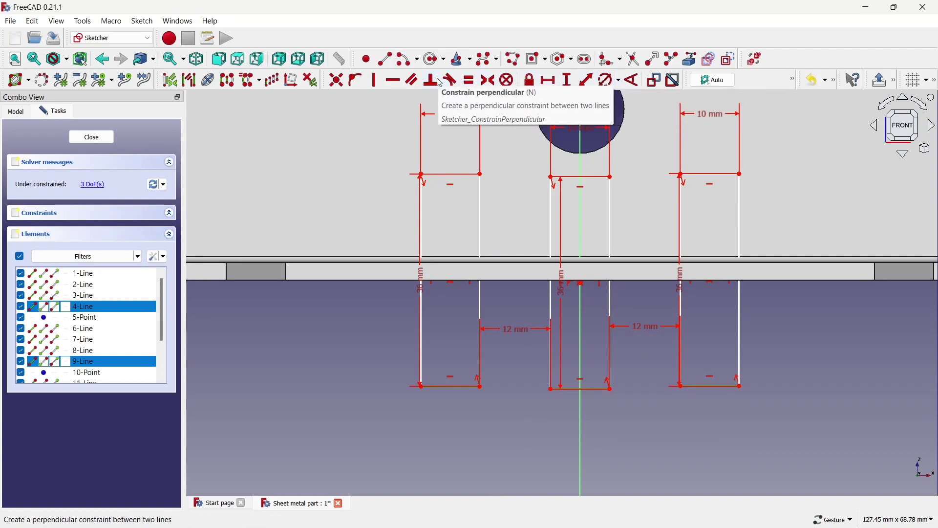
Make lines 4 and 9 parallel, close the sketch, and reopen Sketch004 for editing.
left_click(410, 81)
scroll(537, 345, "down", 3)
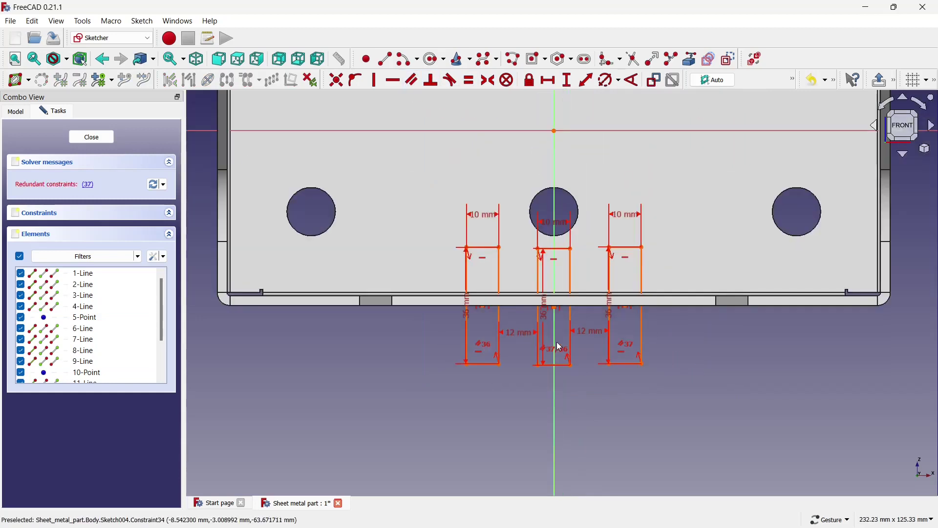
left_click(107, 141)
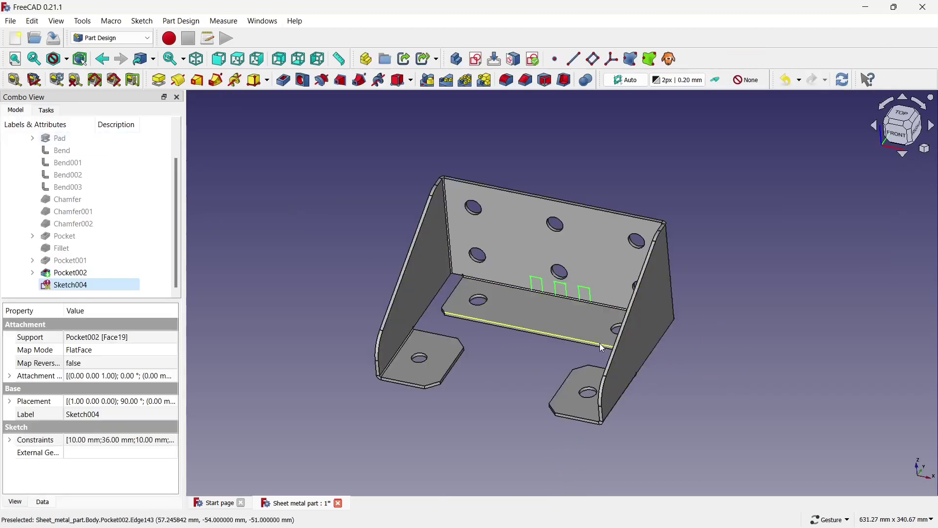
left_click_drag(655, 351, 620, 342)
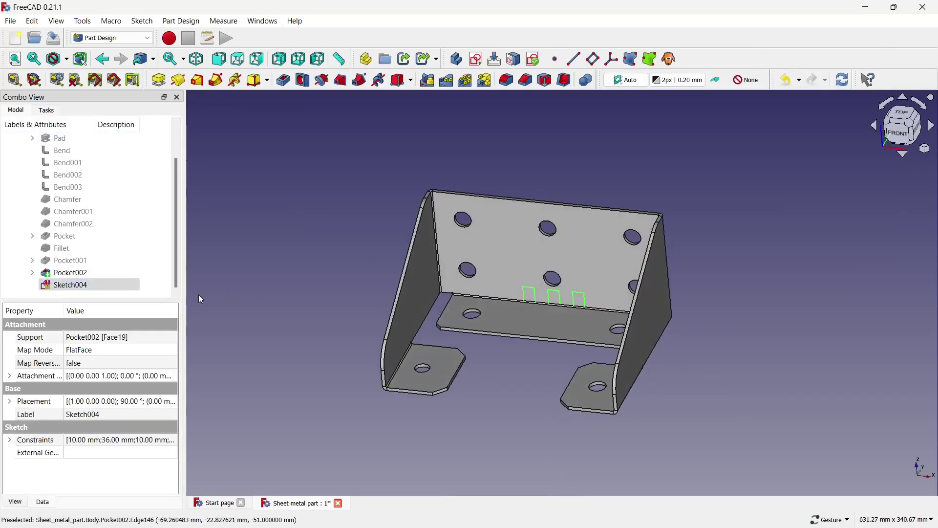
right_click(121, 285)
left_click(152, 17)
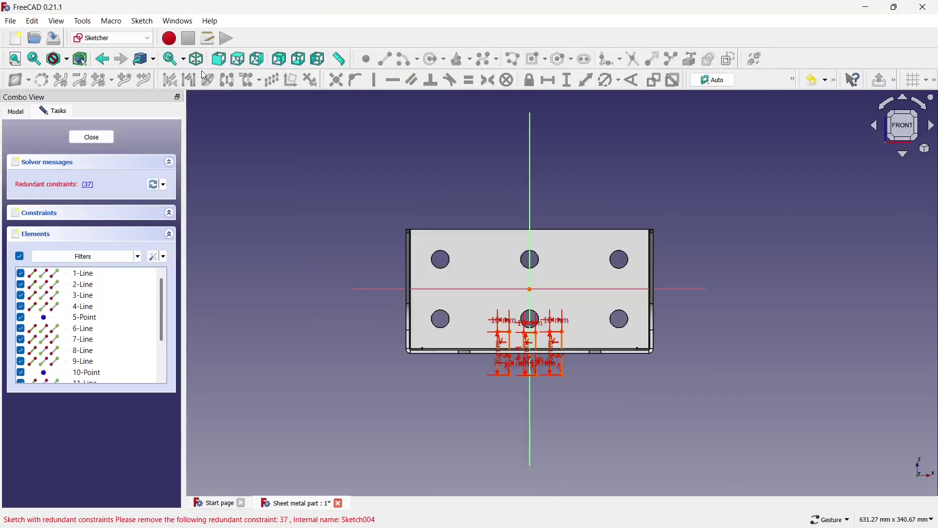
Change the left-to-middle slot gap to 20 mm, then undo that change.
scroll(526, 403, "up", 2)
scroll(518, 282, "up", 2)
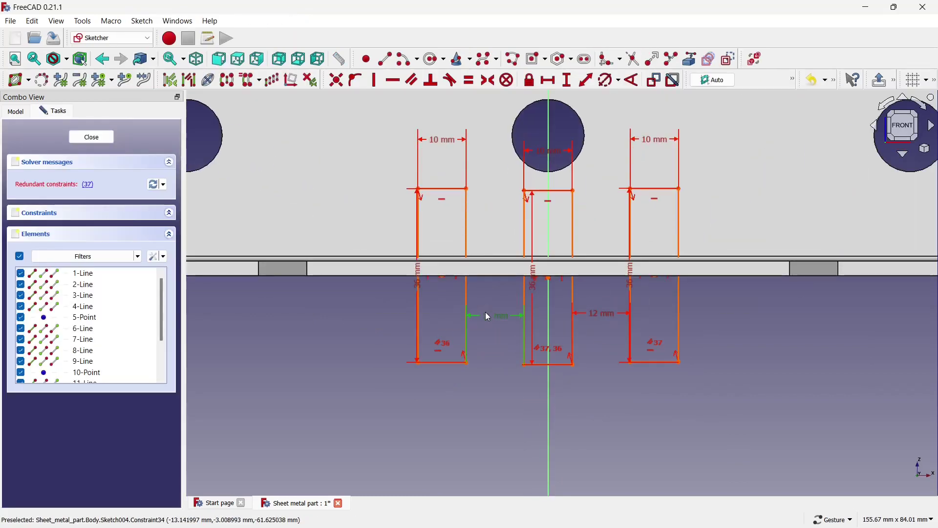
double_click(487, 314)
type("20")
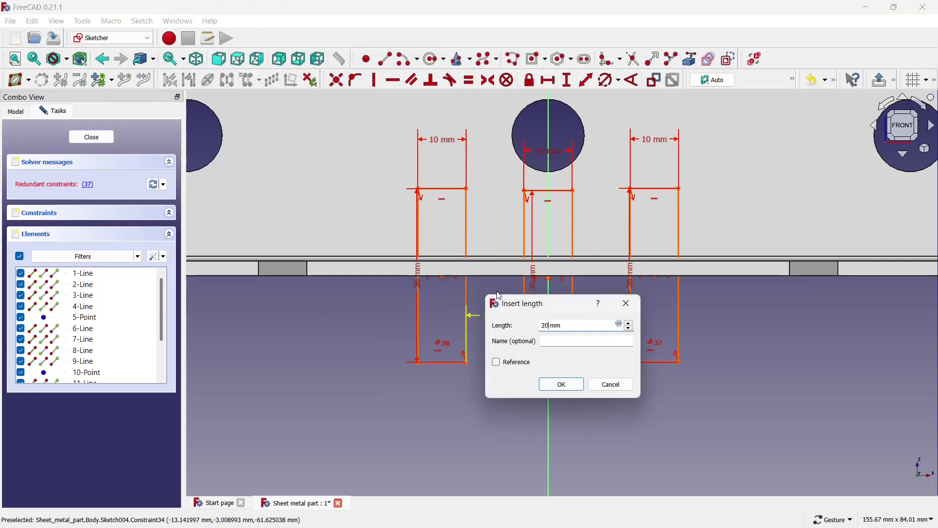
left_click(566, 383)
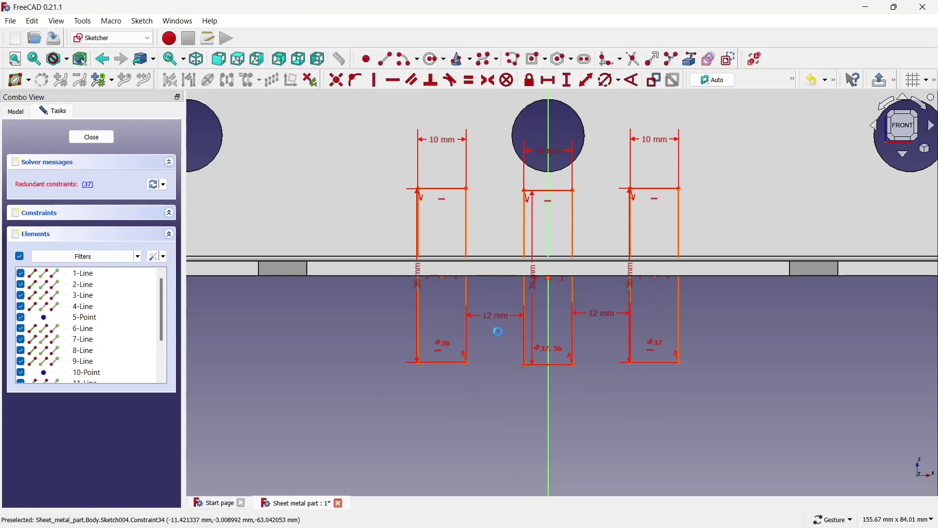
key("ctrl+z")
Set the left and right slot gaps to 20 mm and close Sketch004.
double_click(491, 316)
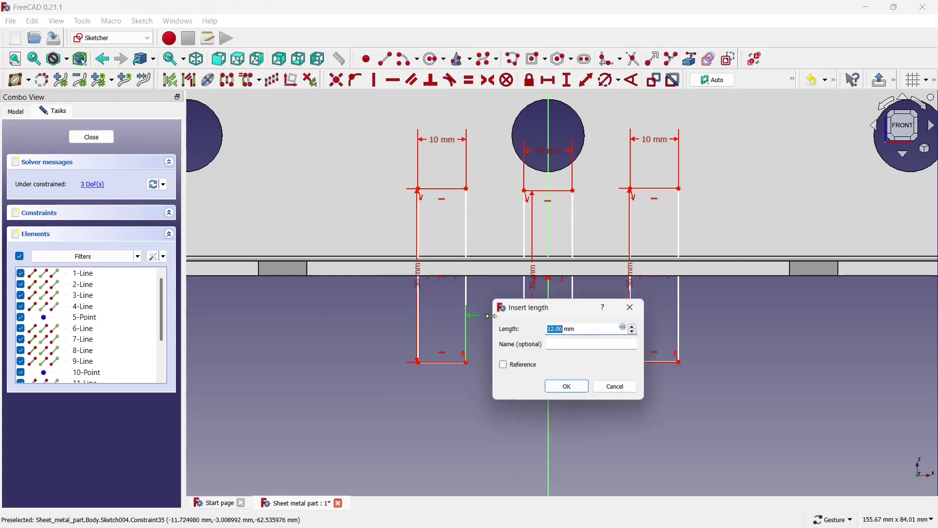
type("20")
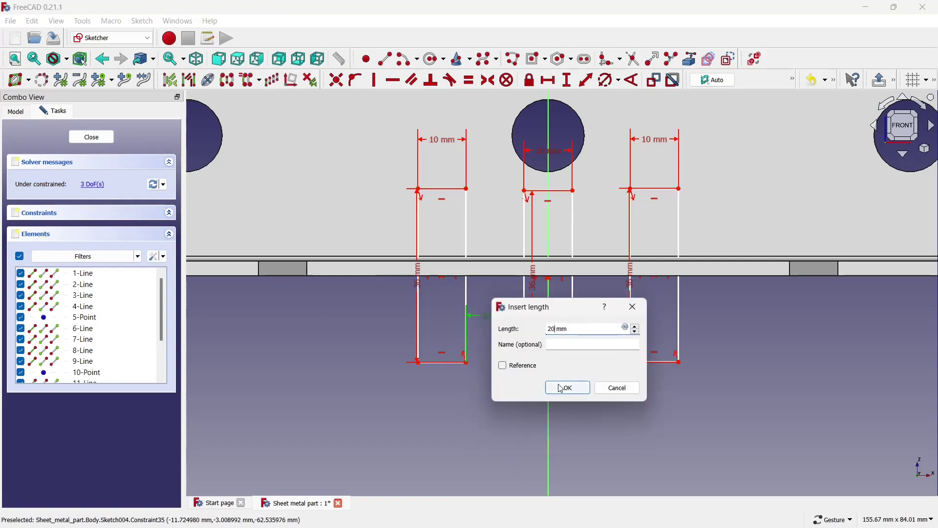
left_click(567, 387)
double_click(606, 313)
type("20")
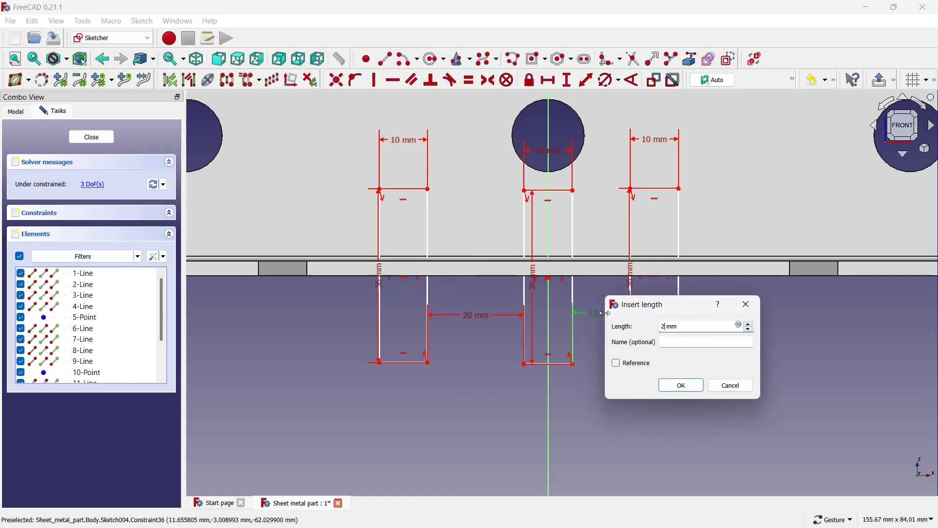
left_click(686, 385)
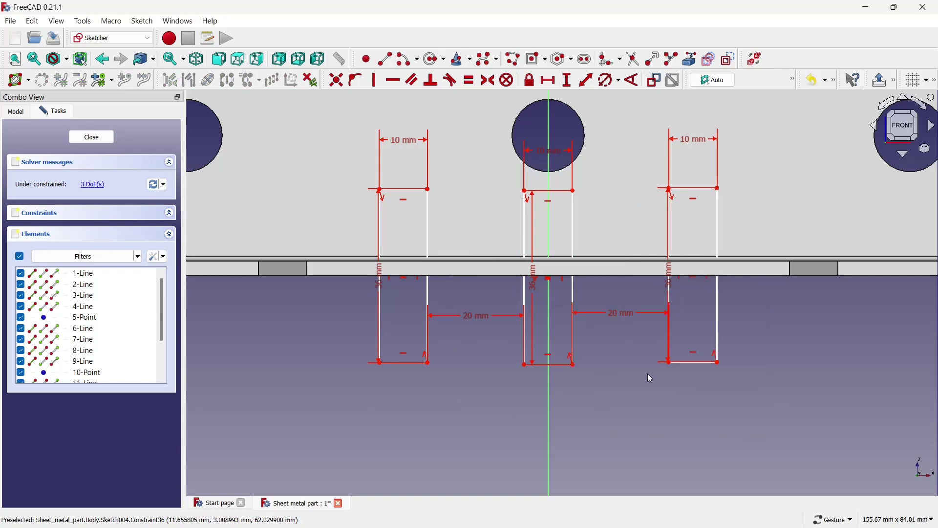
left_click(111, 141)
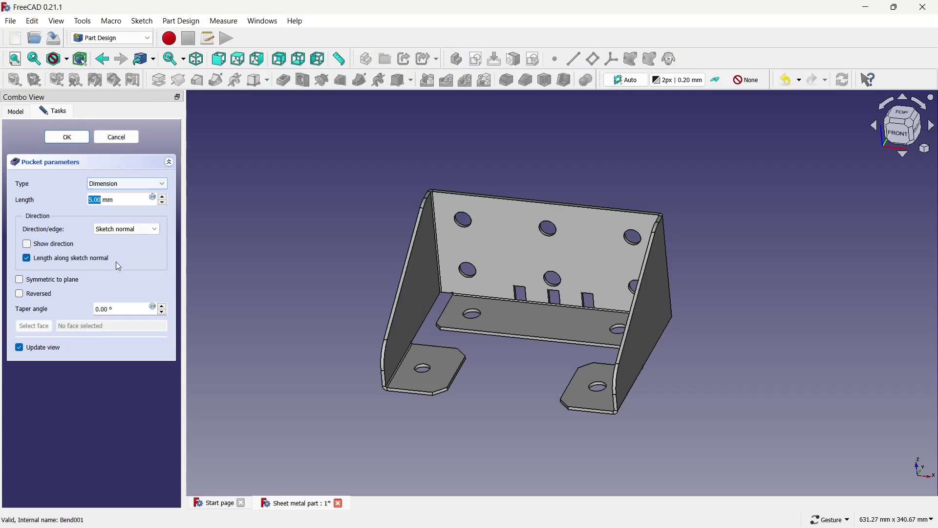
Make Pocket003 reversed, 18 mm long, Two dimensions type with 5 mm second length.
left_click(41, 296)
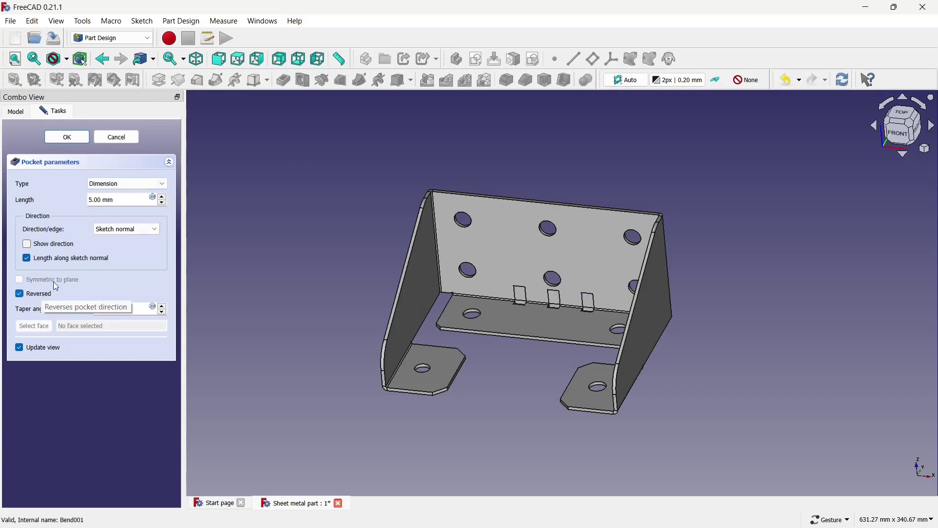
left_click(42, 296)
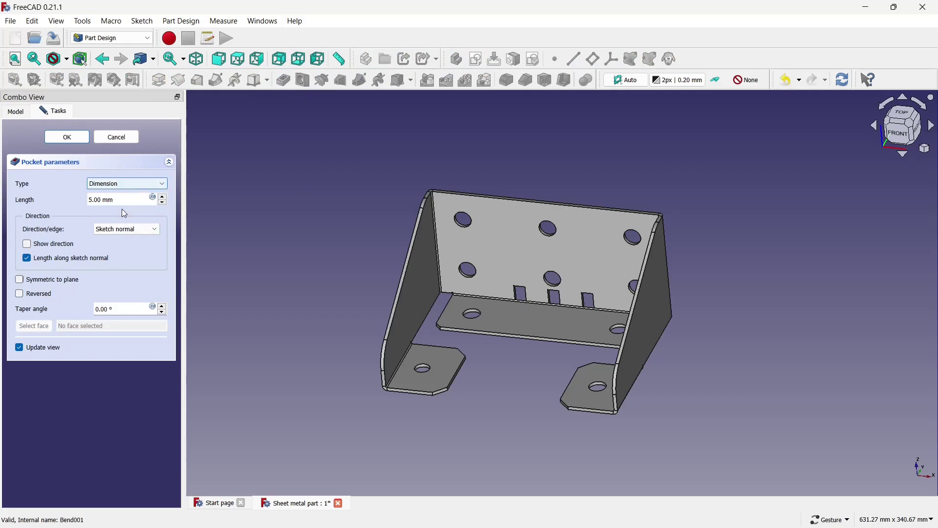
left_click(95, 199)
type("18")
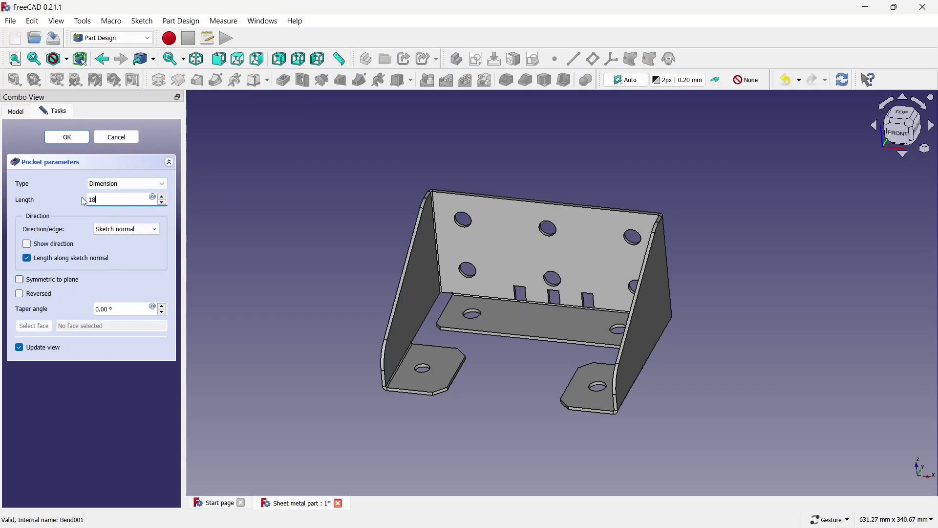
left_click(32, 295)
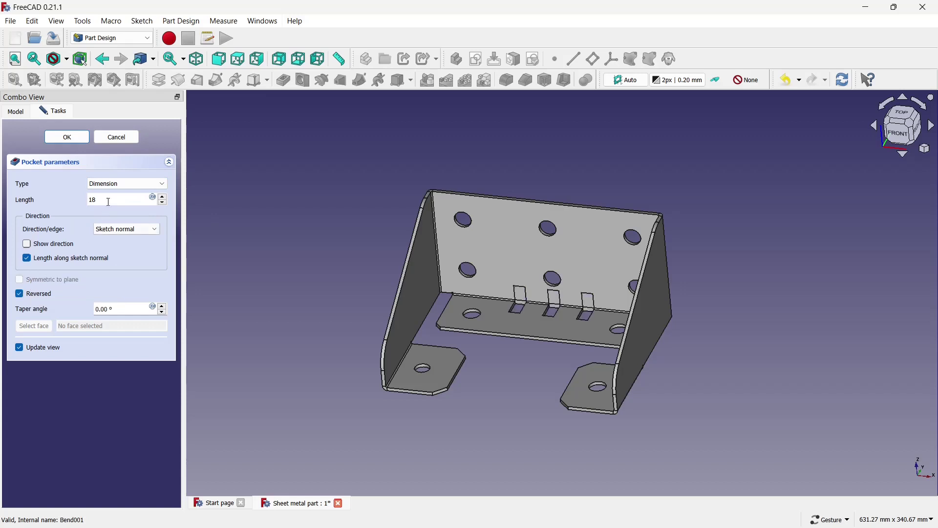
left_click(123, 188)
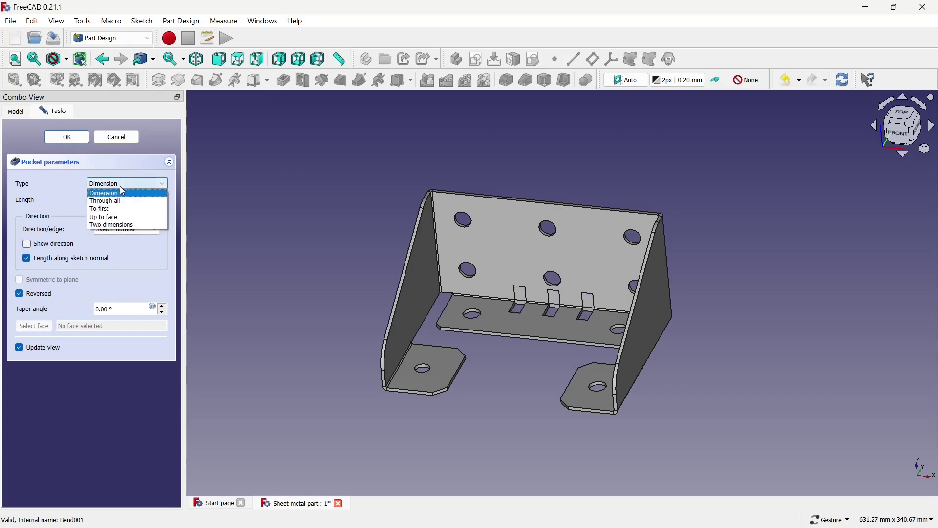
left_click(120, 226)
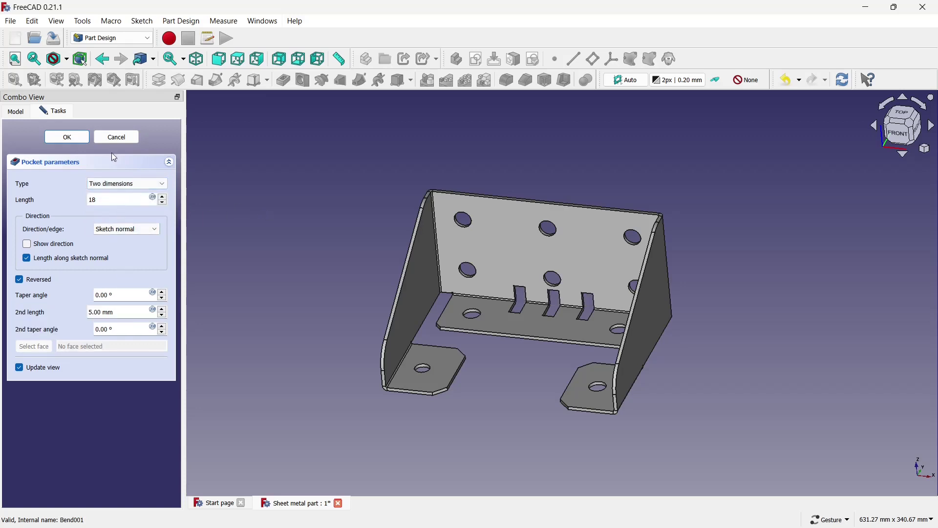
left_click(83, 144)
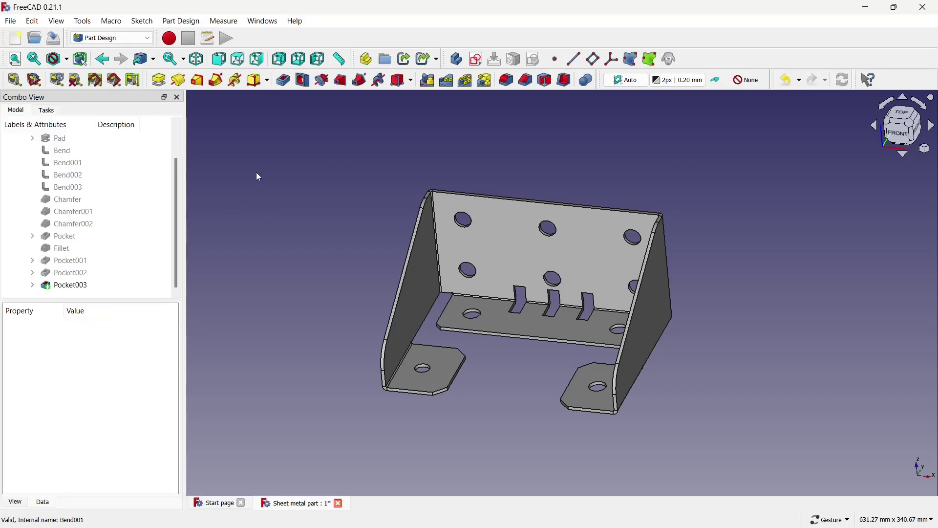
mouse_move(567, 298)
left_mouse_down()
mouse_move(578, 303)
mouse_move(571, 193)
left_mouse_up()
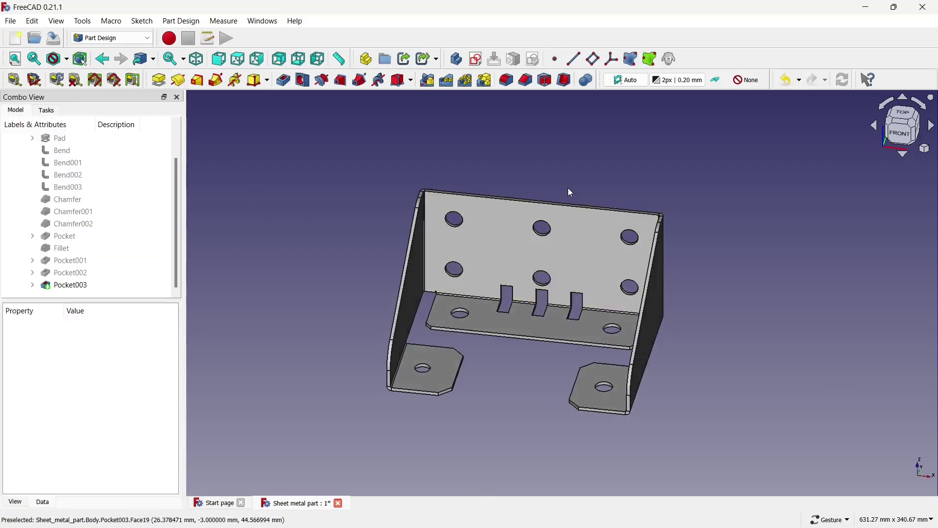
Sketch on the back flange face and draw rectangles near its left and right edges.
left_click(501, 258)
left_click(484, 65)
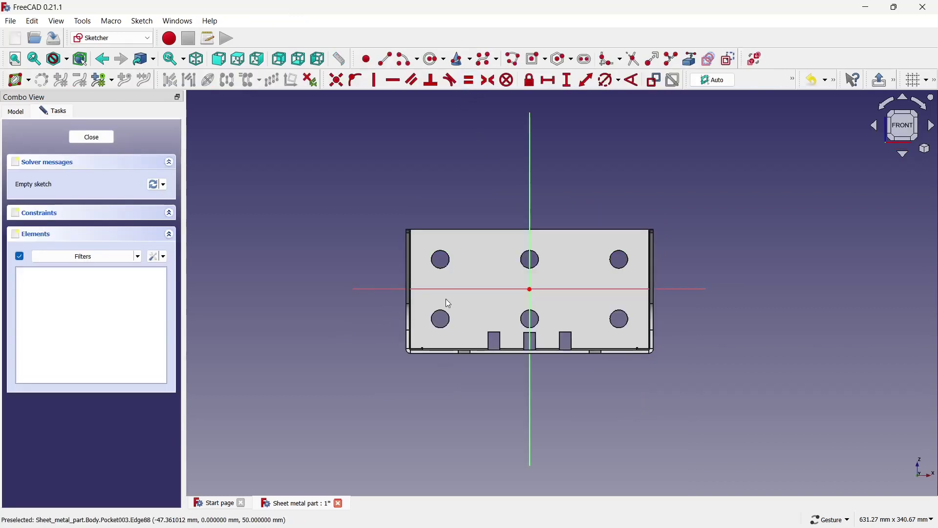
scroll(446, 298, "up", 3)
left_click(534, 58)
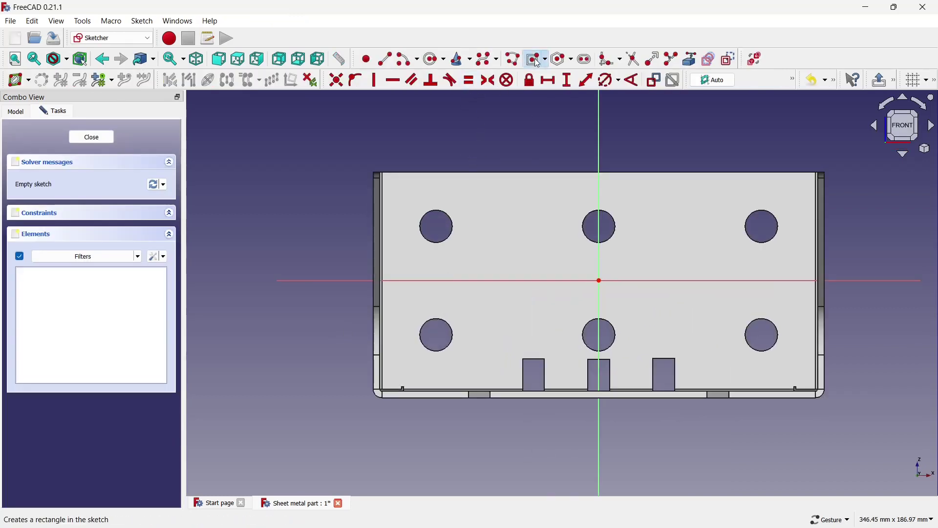
left_click(396, 319)
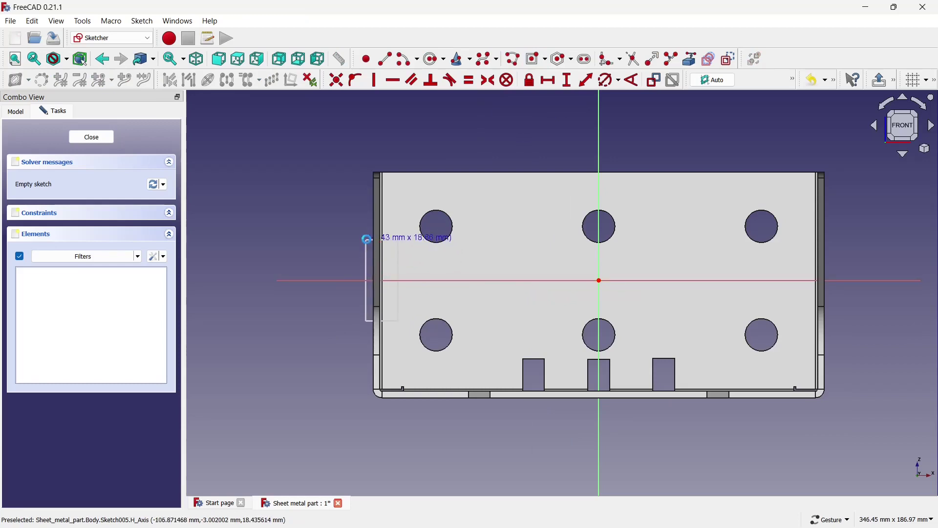
left_click(367, 240)
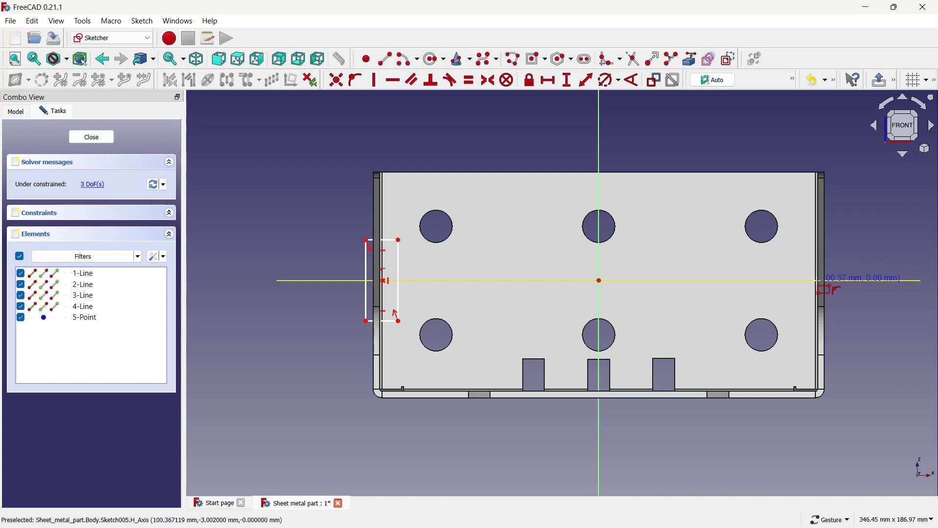
left_click(832, 317)
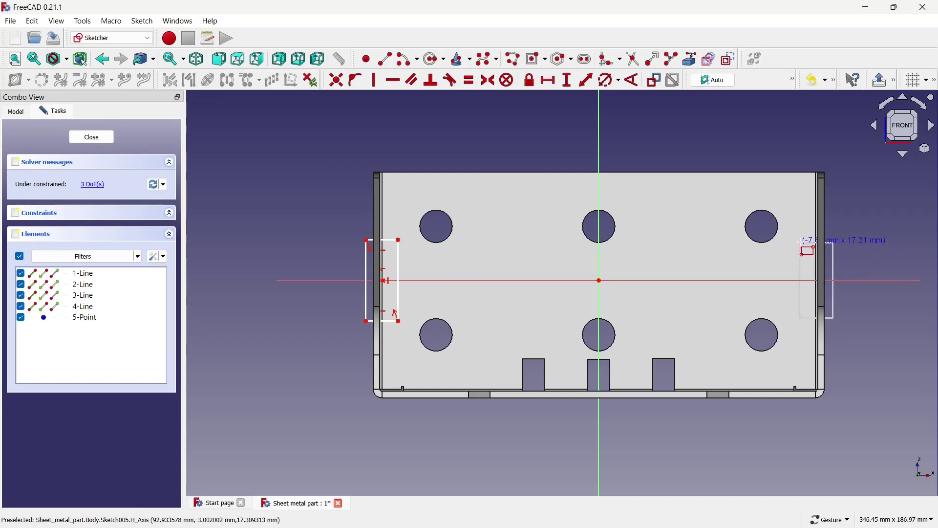
left_click(802, 241)
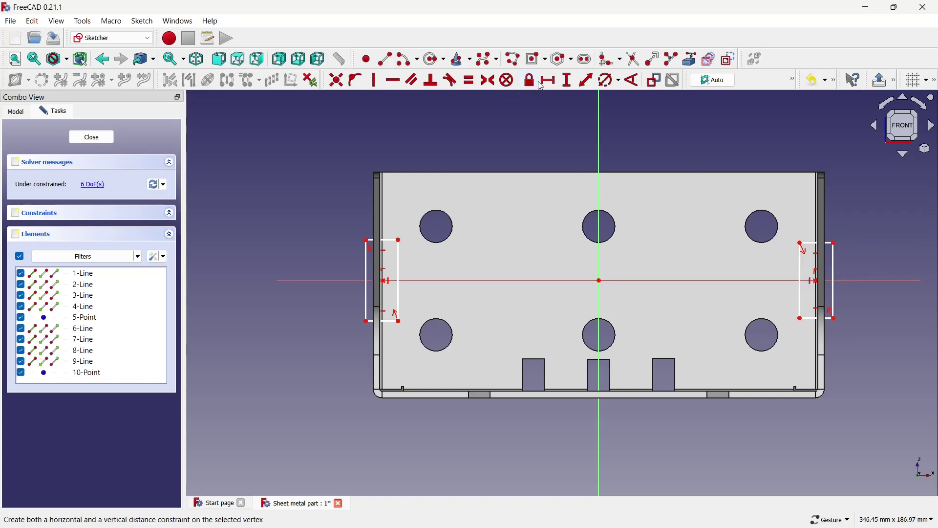
Set both rectangles' top edges to 15 mm wide.
left_click(387, 239)
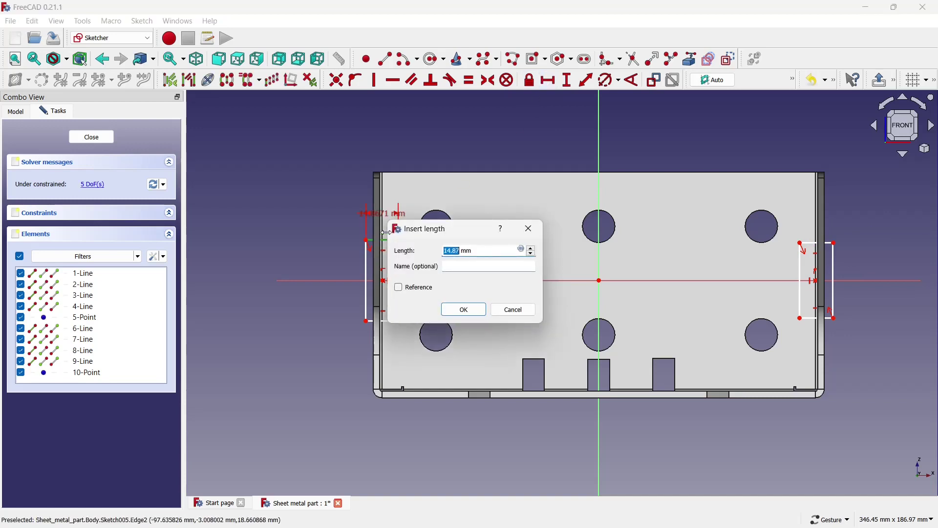
type("1")
key("Return")
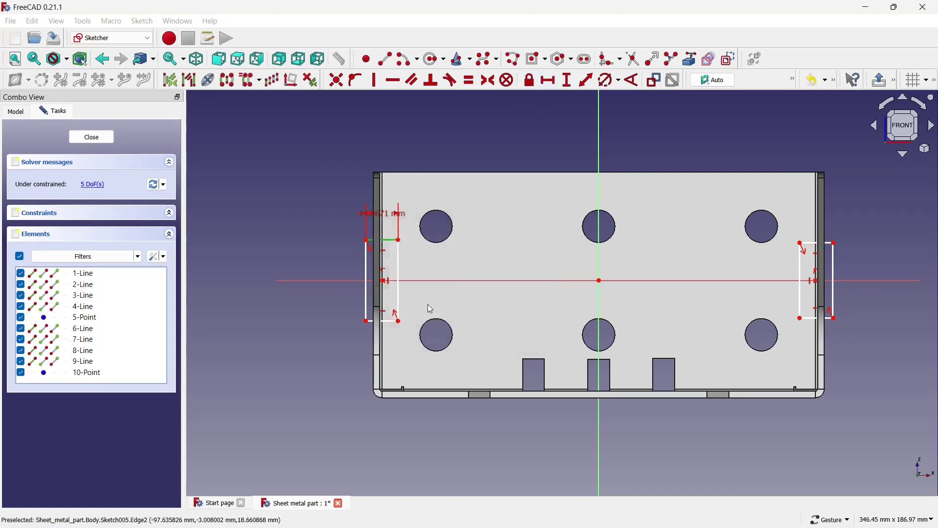
left_click(816, 242)
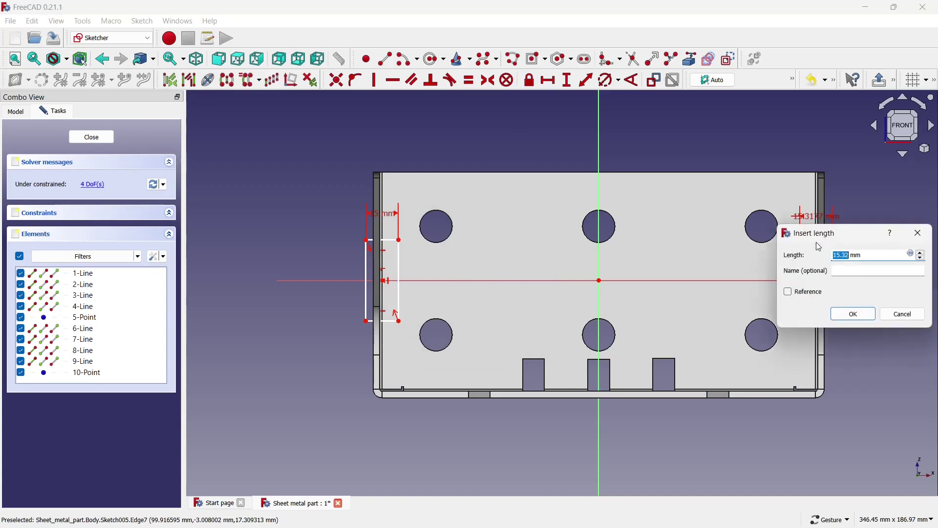
type("1")
key("Return")
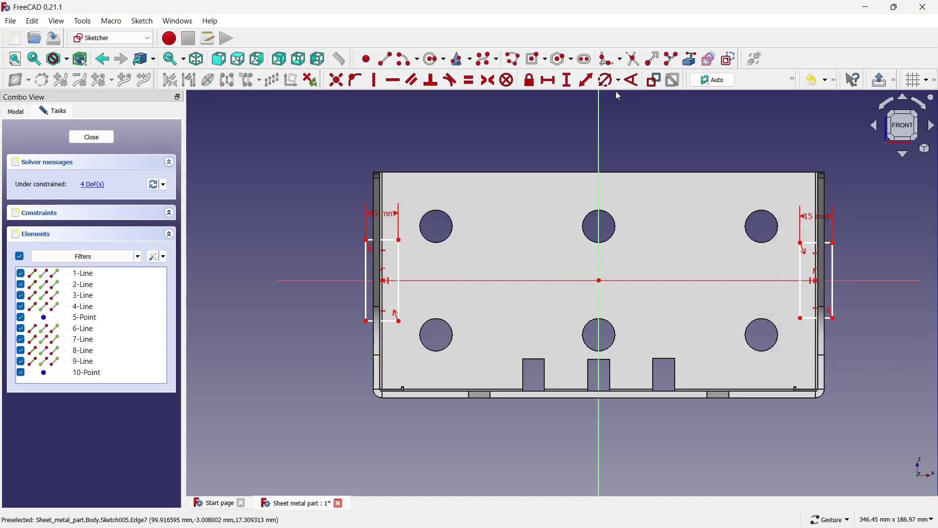
Constrain both slot rectangles' vertical edges to 36 mm height.
left_click(567, 81)
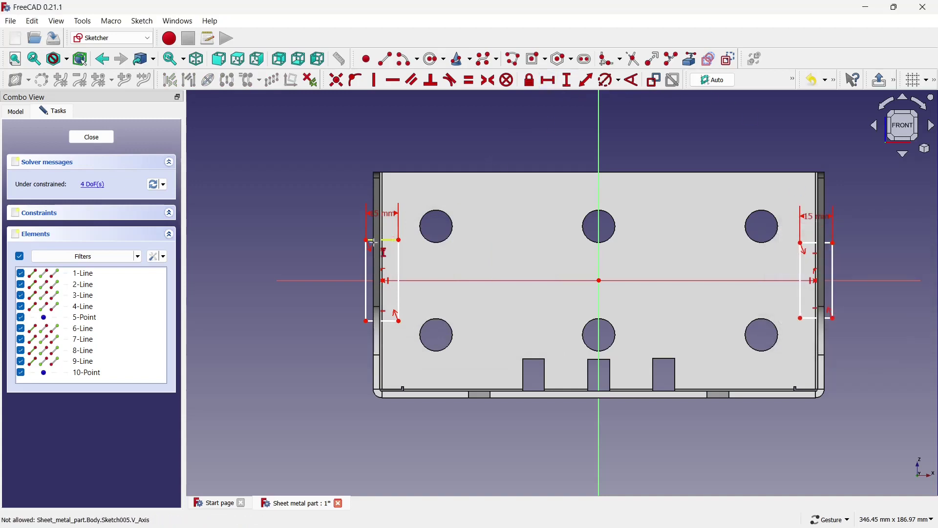
left_click(398, 249)
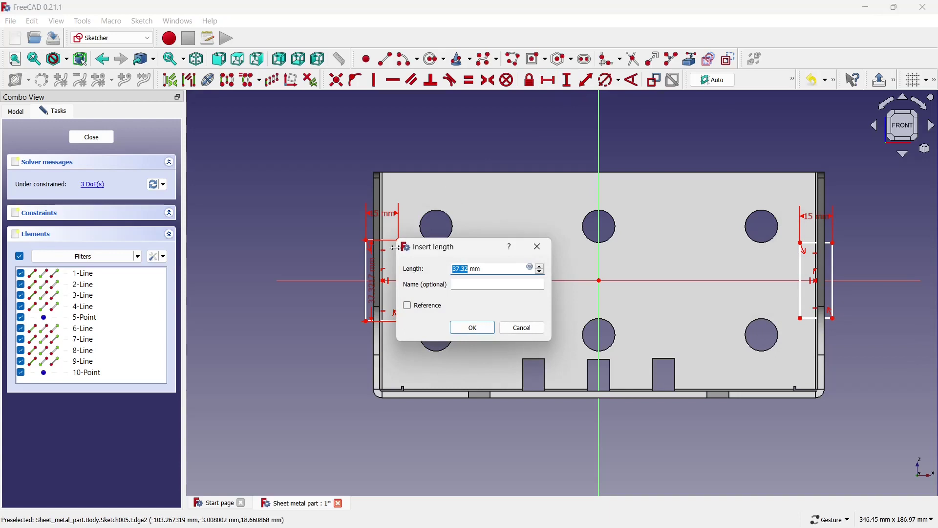
type("3")
key("Return")
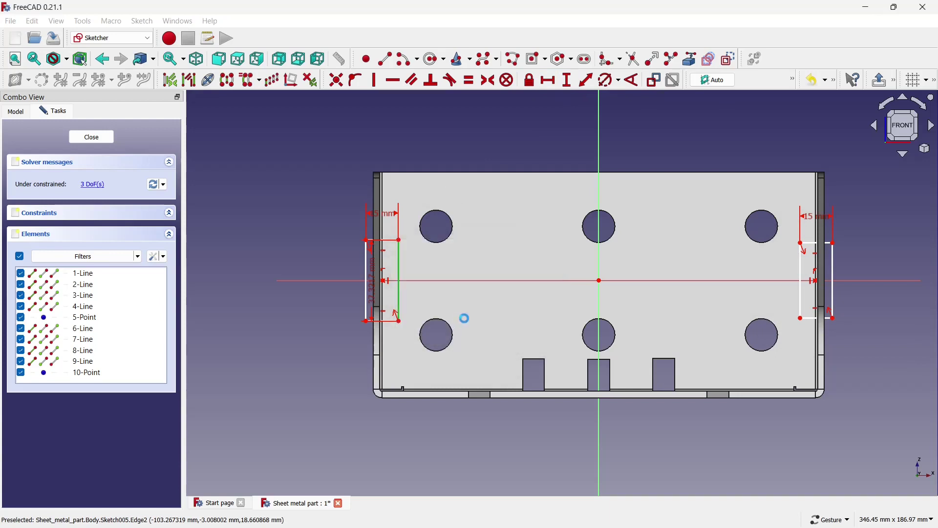
left_click(834, 293)
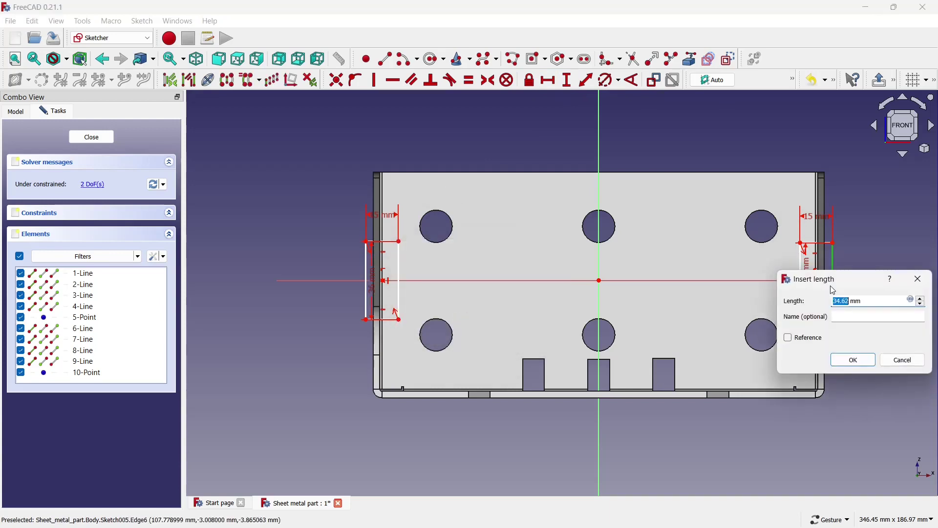
type("36")
left_click(850, 355)
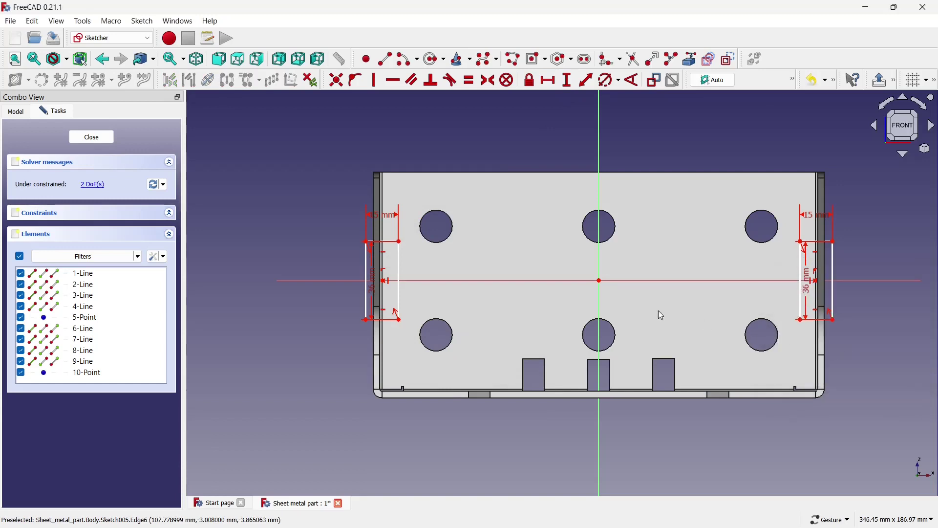
Create a reversed pocket from the slot sketch using the Two dimensions type.
left_click(106, 142)
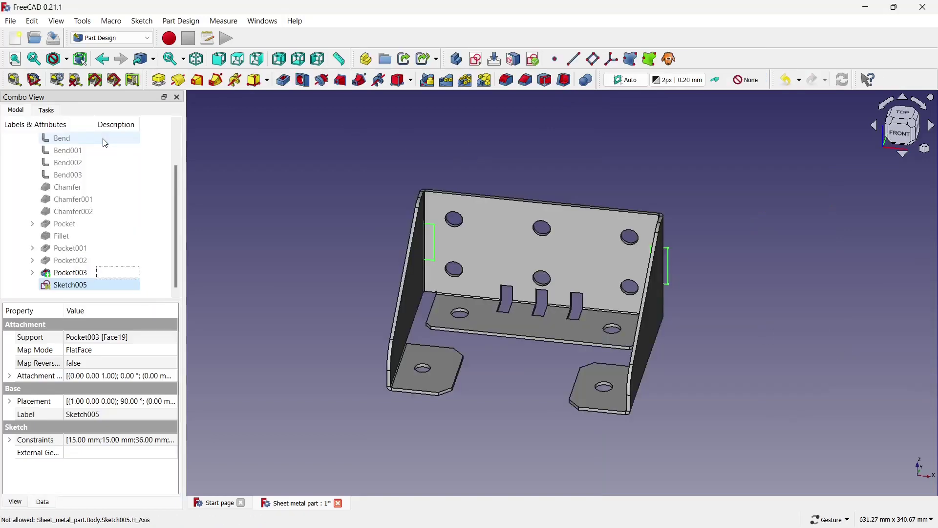
left_click(283, 81)
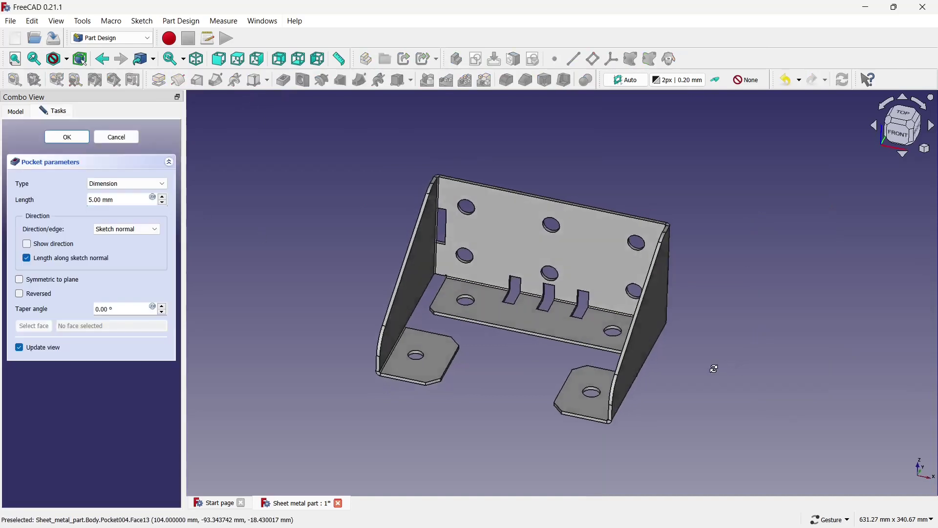
left_click_drag(712, 366, 690, 368)
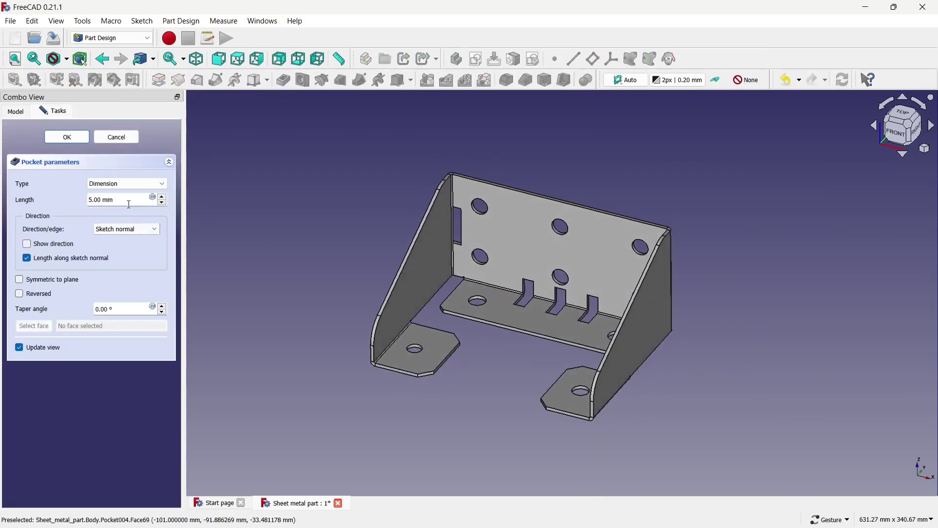
left_click(39, 295)
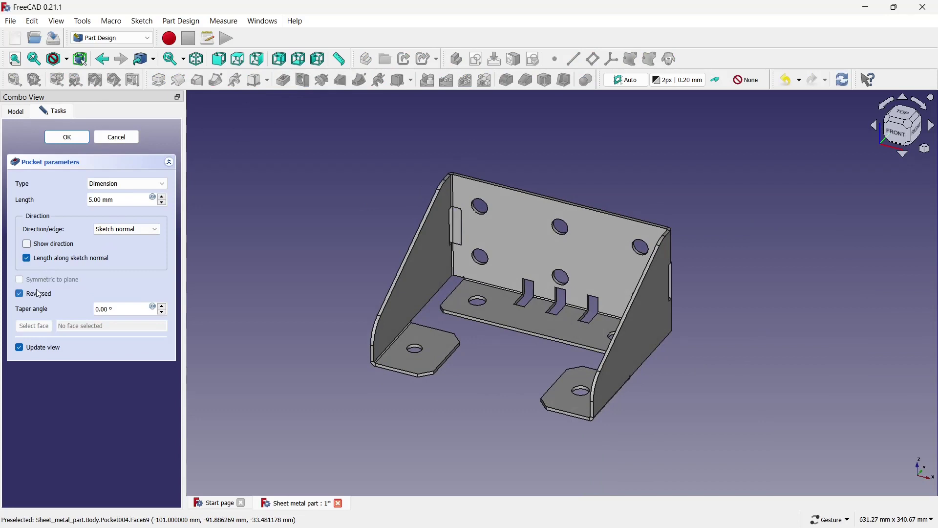
left_click(144, 184)
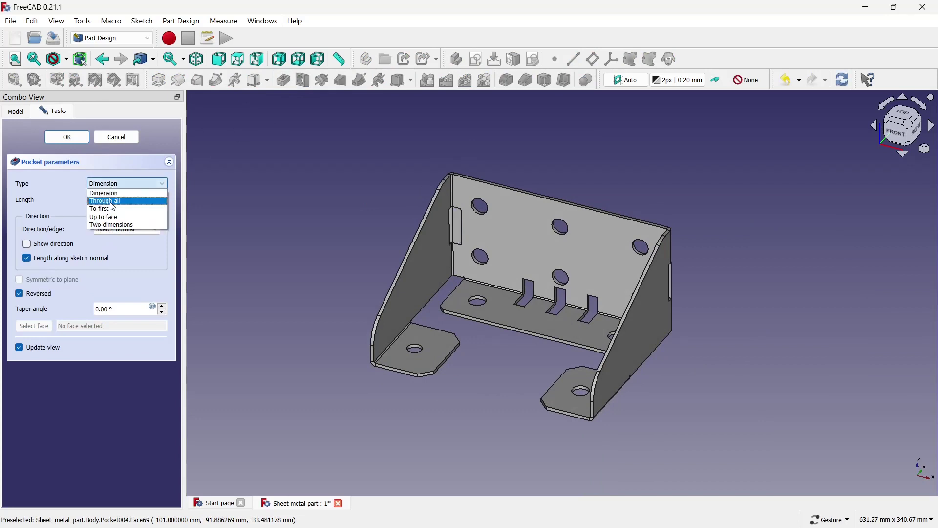
left_click(111, 202)
left_click(113, 184)
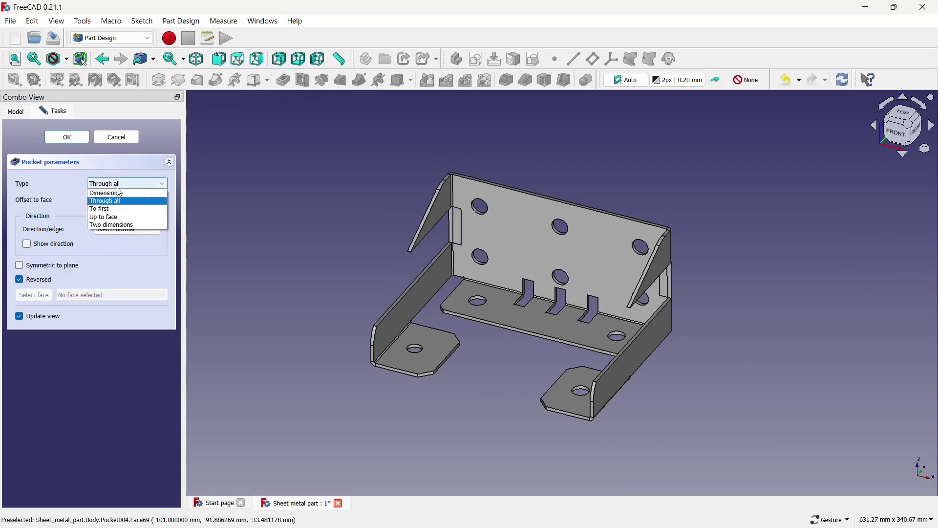
left_click(119, 225)
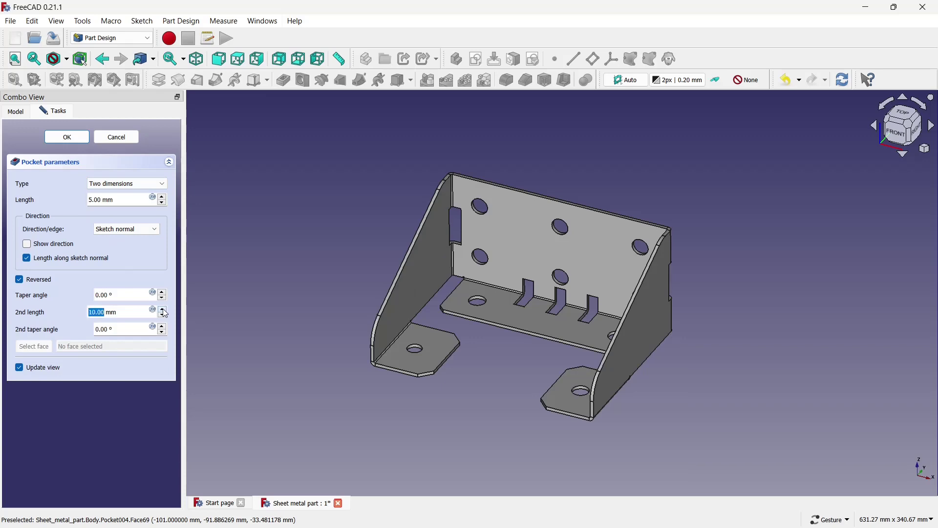
Set both pocket lengths to 10 mm and fit the part in view.
scroll(456, 209, "up", 5)
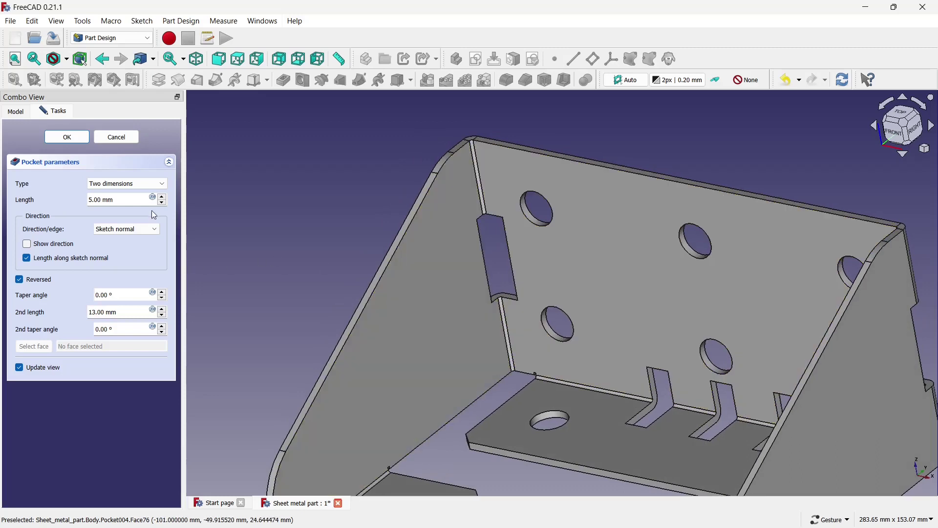
left_click(162, 197)
left_click(162, 197)
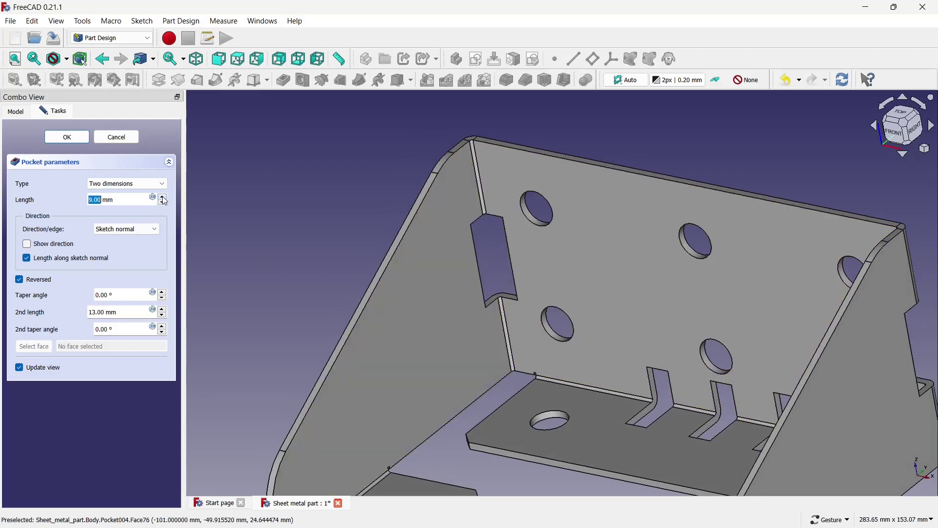
left_click(162, 315)
left_click(163, 315)
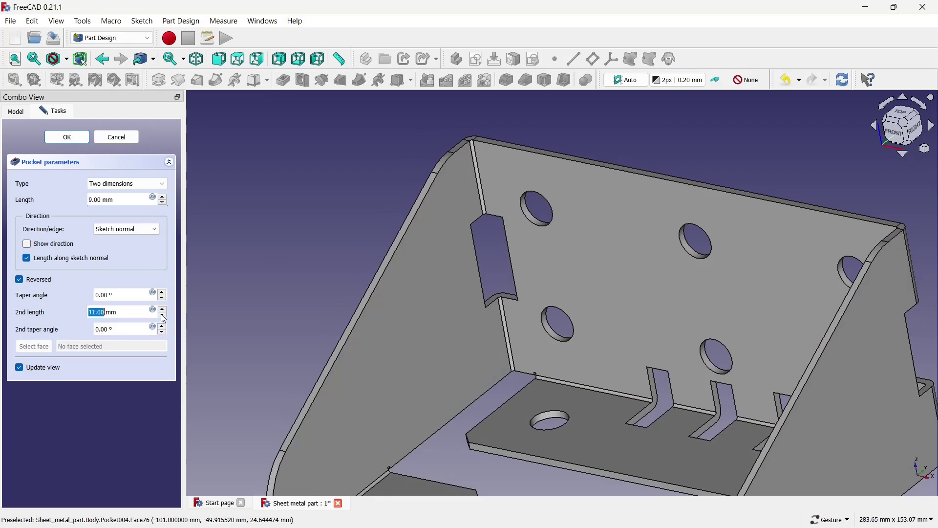
left_click(162, 197)
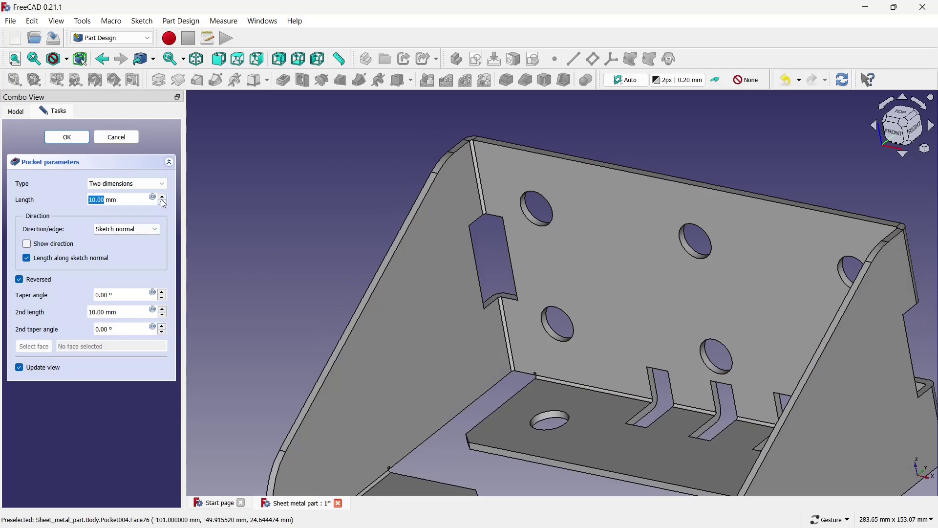
key("0")
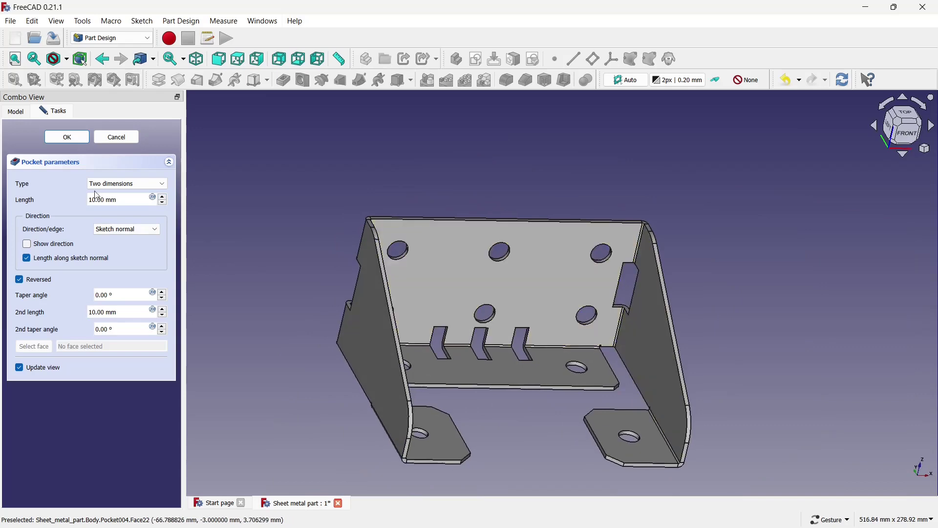
mouse_move(355, 252)
left_mouse_down()
mouse_move(569, 215)
mouse_move(395, 255)
left_mouse_up()
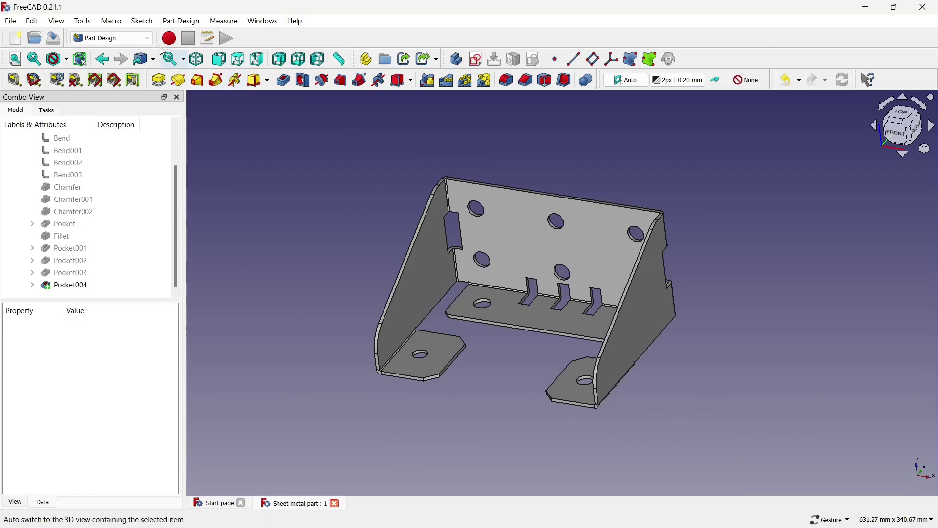
In the Sheet Metal workbench, add a wall flange on the back flange's top edge.
left_click(112, 38)
left_click(124, 206)
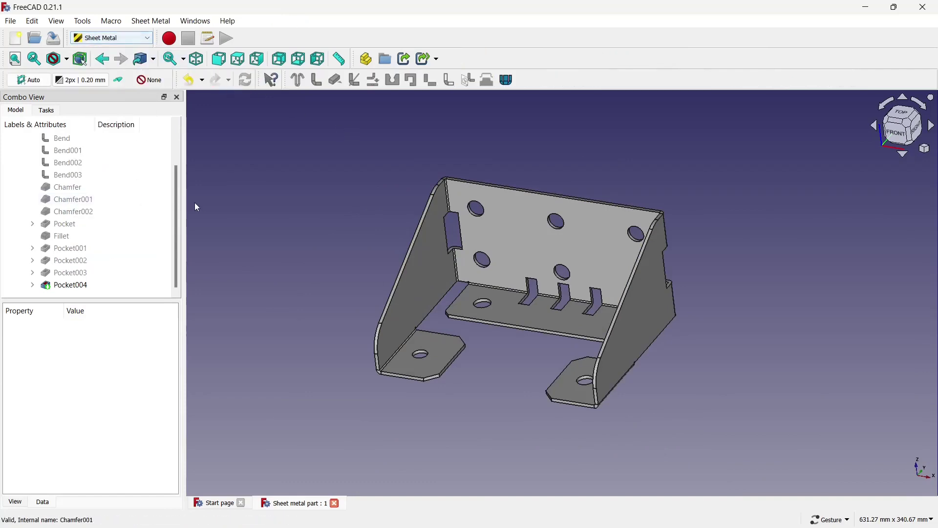
left_click_drag(677, 235, 652, 259)
scroll(581, 201, "up", 3)
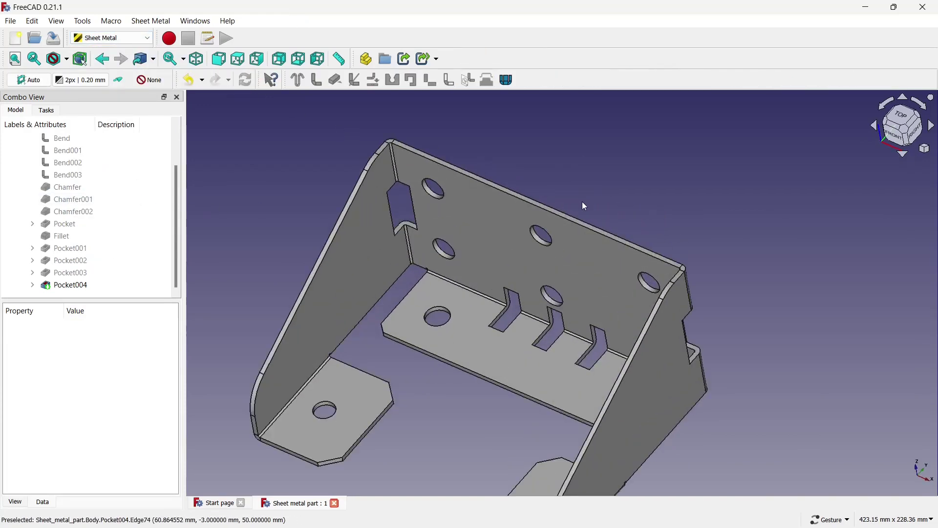
left_click(576, 220)
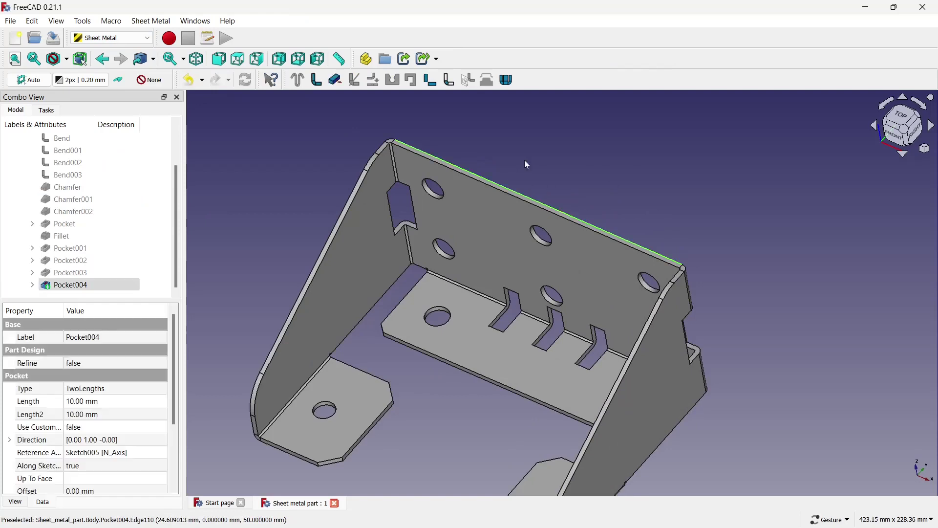
left_click(317, 80)
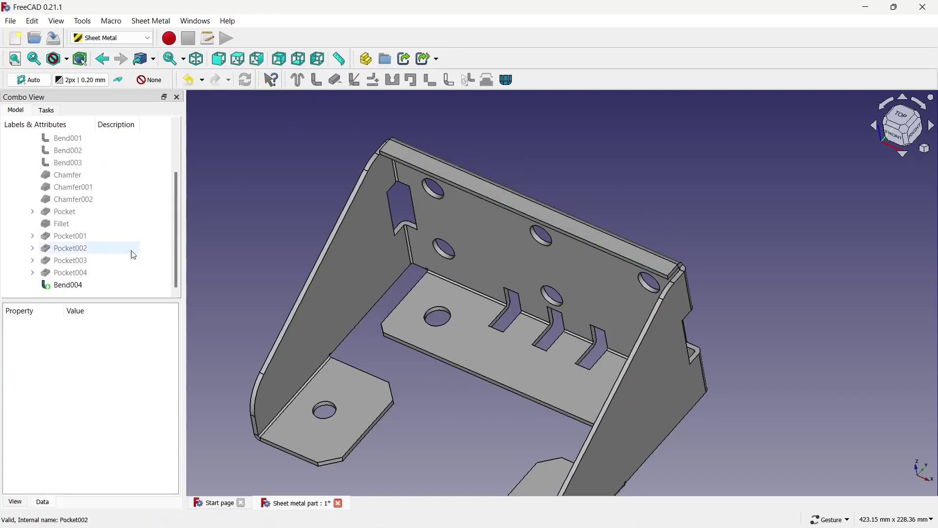
Invert Bend004 and set its gap1 and gap2 to 50 mm.
left_click(97, 288)
scroll(68, 384, "down", 1)
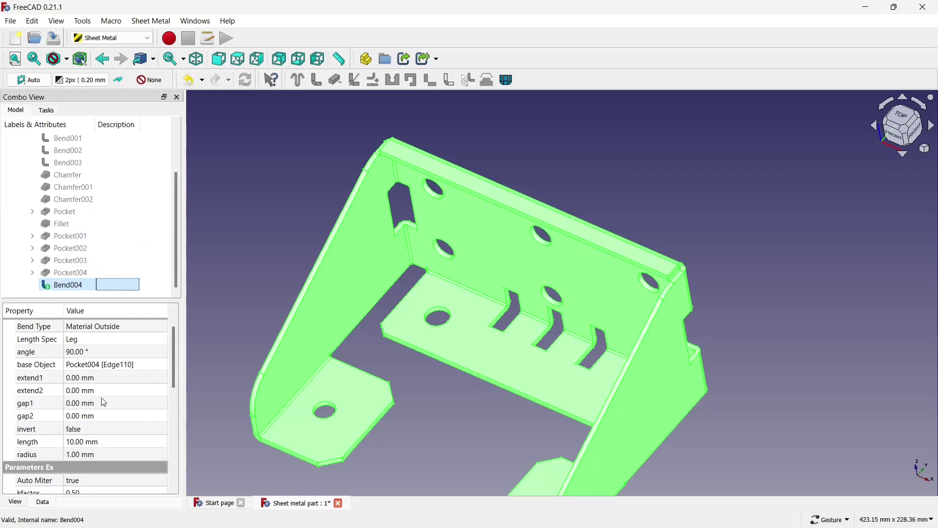
left_click(112, 429)
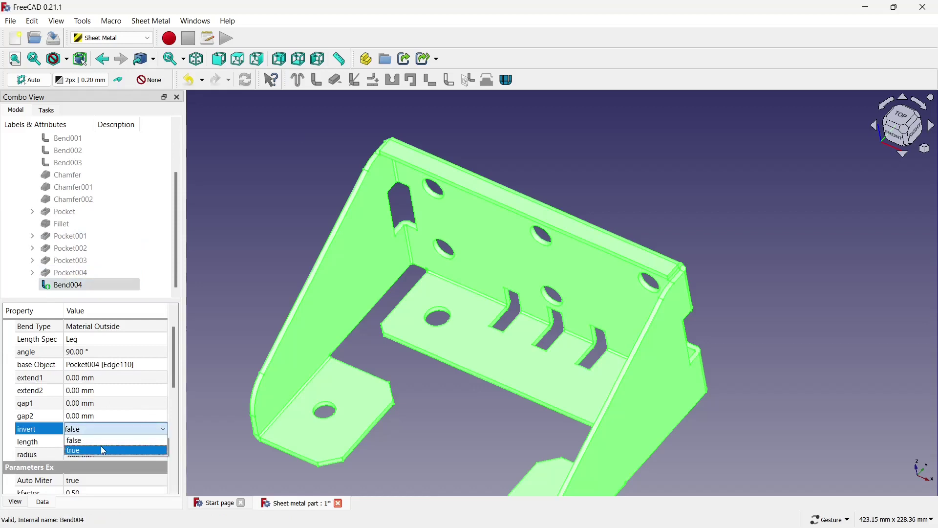
left_click(103, 445)
left_click(81, 416)
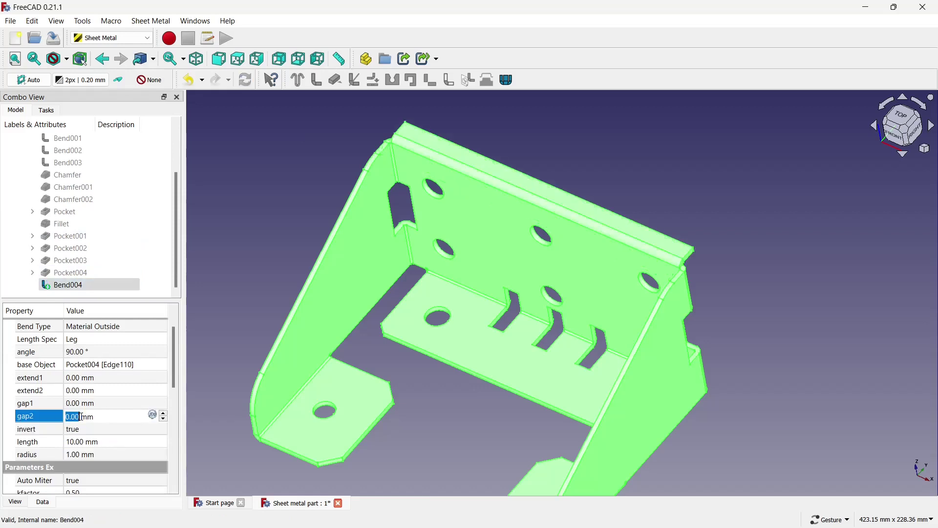
left_click(55, 405)
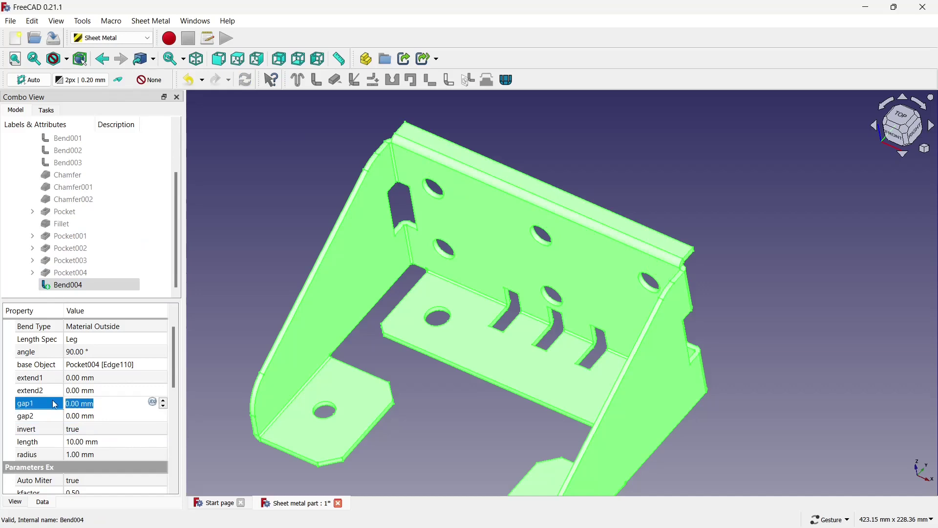
type("50")
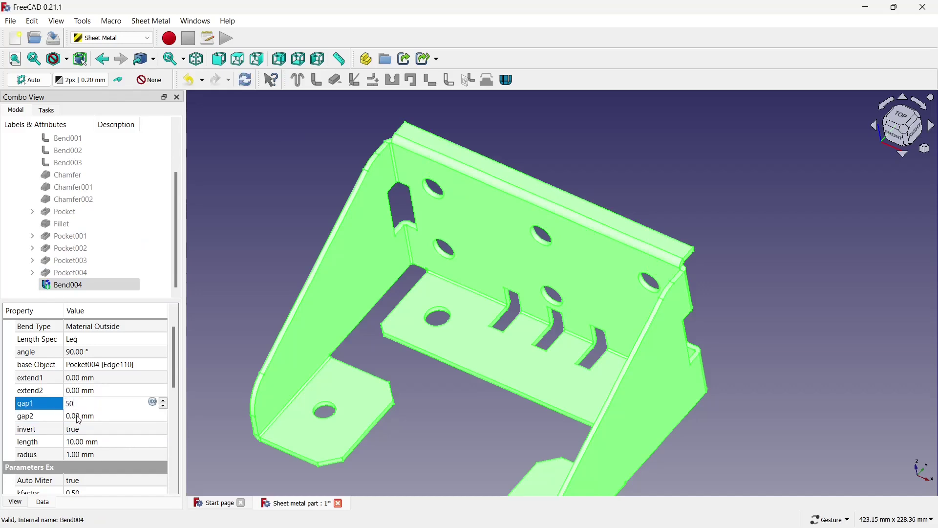
left_click(79, 418)
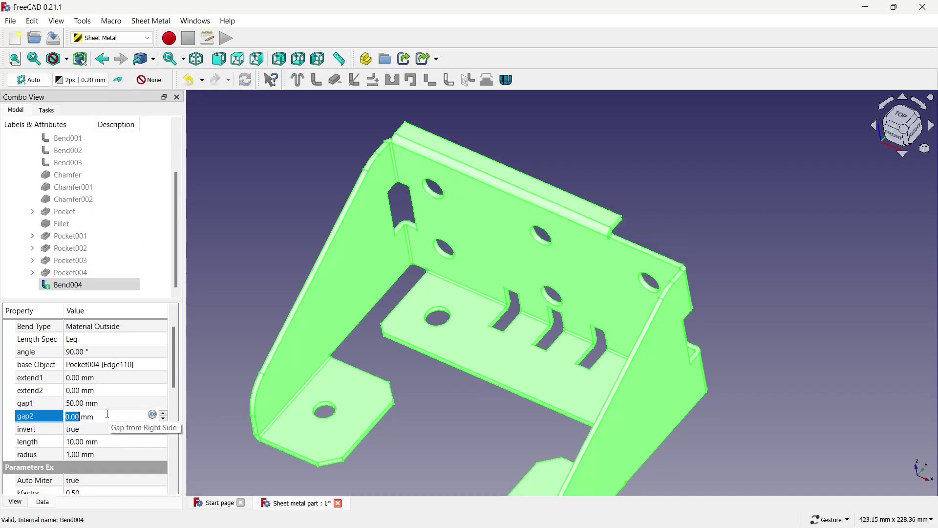
type("50")
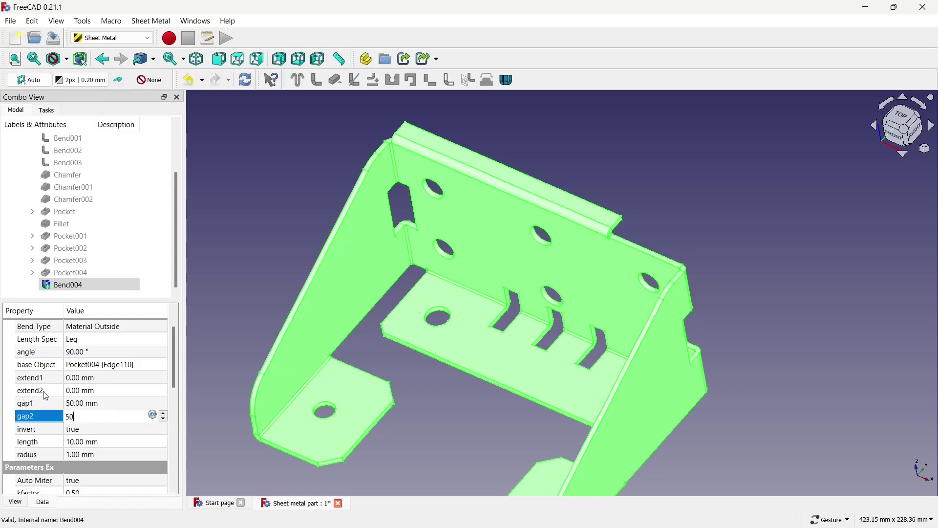
left_click(82, 371)
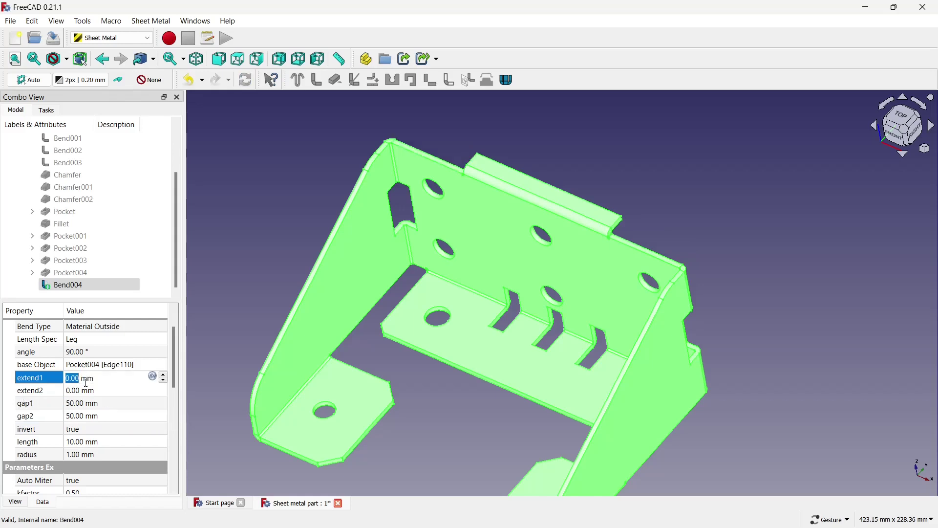
scroll(88, 388, "down", 1)
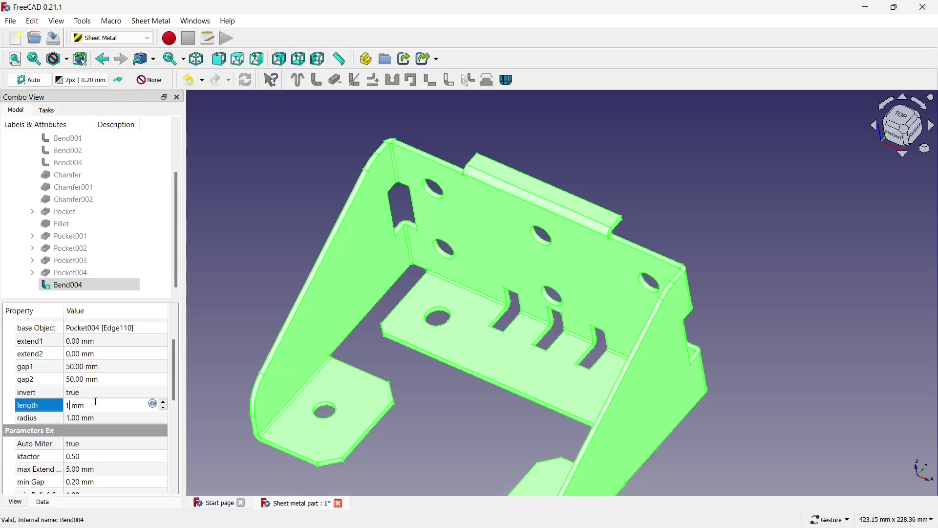
left_click(218, 282)
scroll(520, 304, "down", 3)
Save the document and switch to the Part Design workbench.
scroll(613, 280, "down", 2)
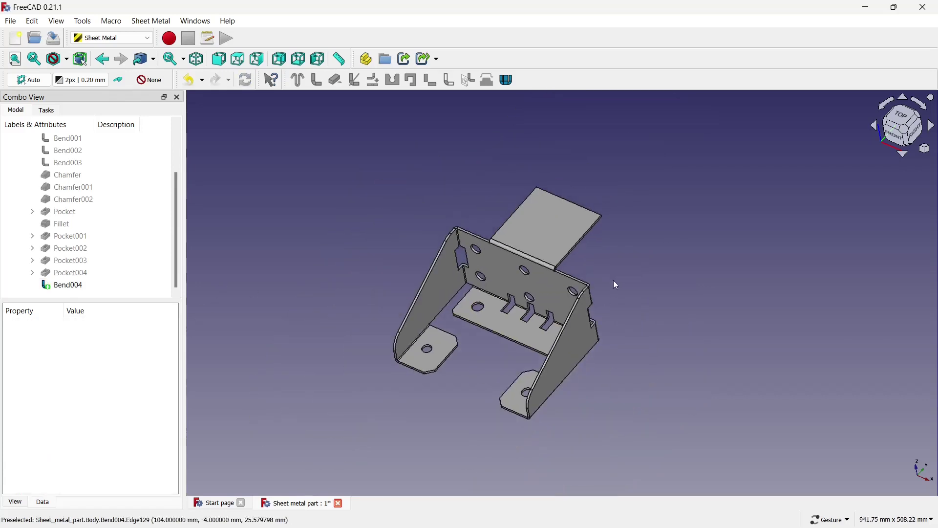
scroll(363, 325, "up", 2)
key("ctrl+s")
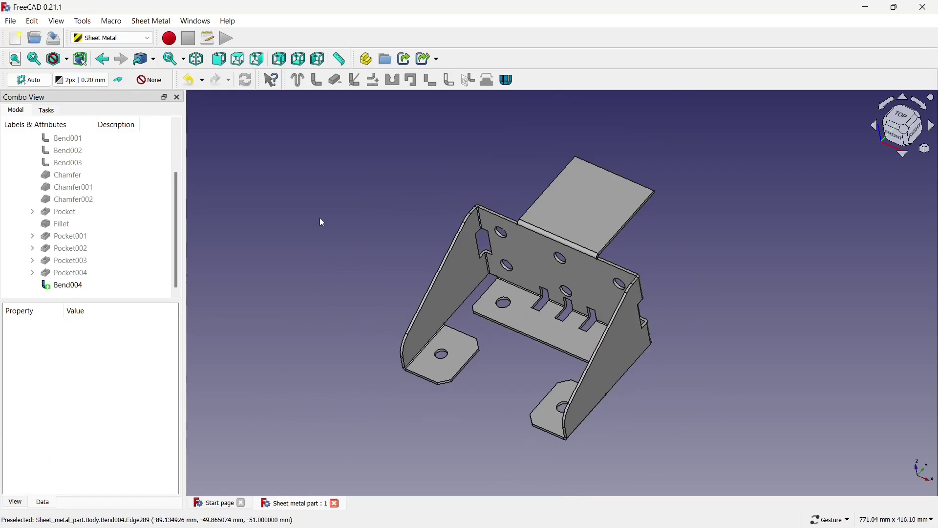
left_click(133, 38)
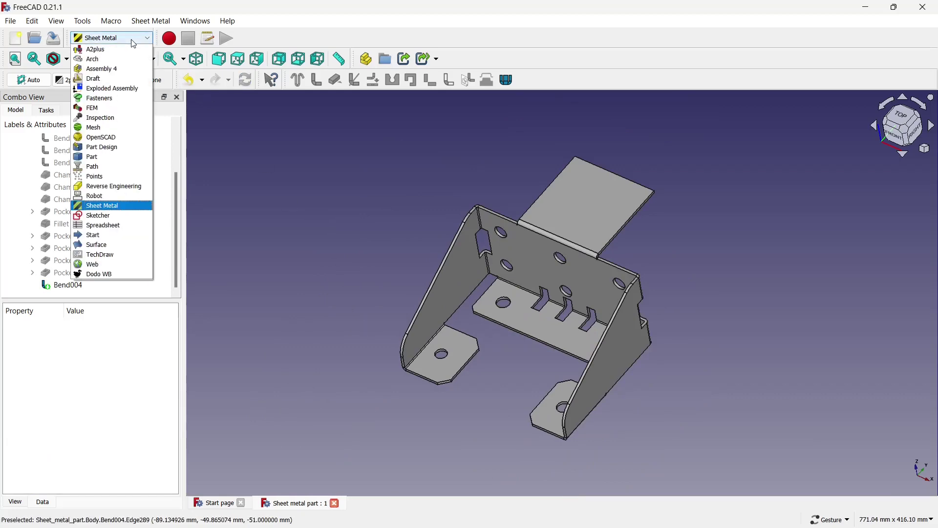
left_click(128, 147)
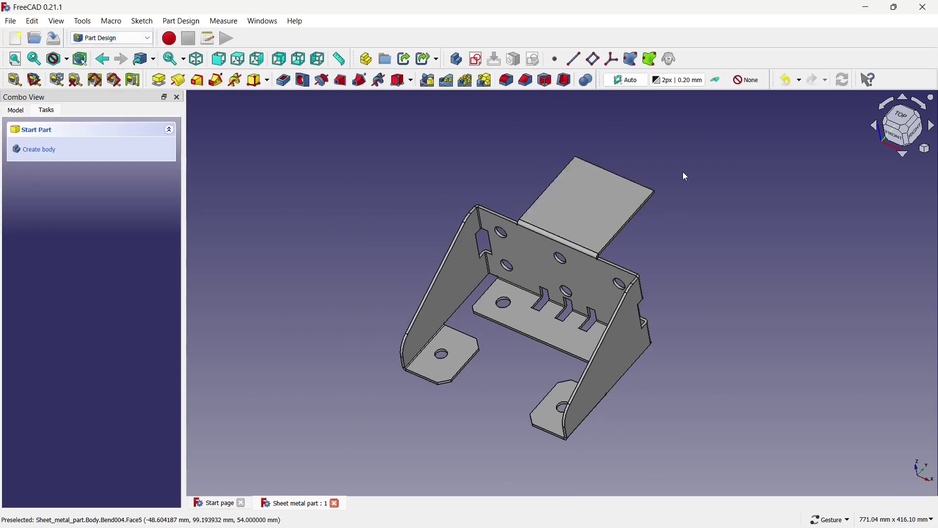
Fillet the back flange's two corner edges with a 49 mm radius.
scroll(635, 176, "up", 5)
scroll(617, 182, "up", 3)
left_click(605, 302)
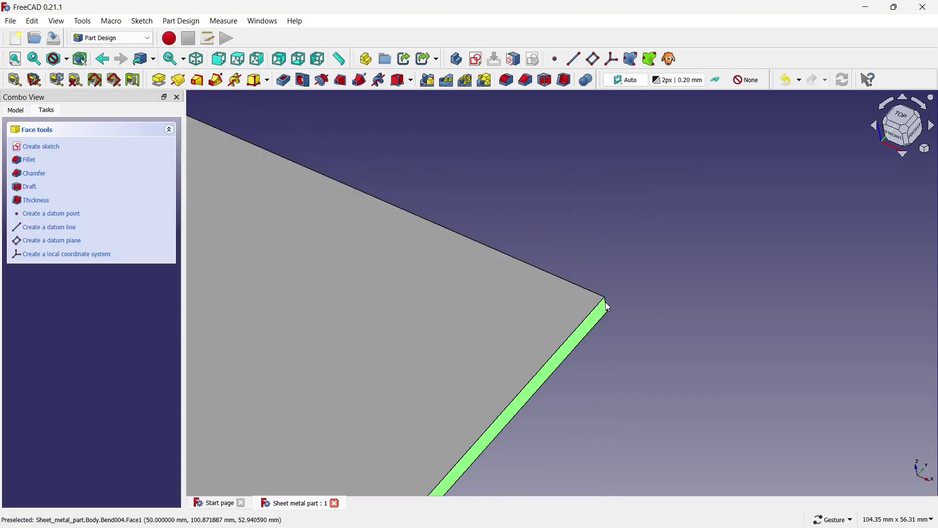
left_click(607, 301)
scroll(616, 283, "down", 5)
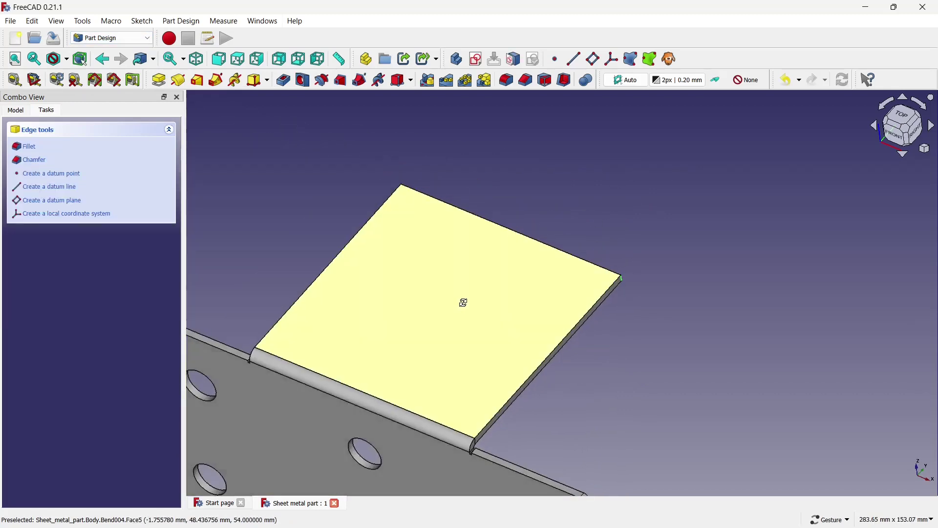
mouse_move(463, 302)
left_mouse_down()
mouse_move(629, 295)
mouse_move(706, 341)
mouse_move(576, 345)
left_mouse_up()
scroll(505, 318, "up", 4)
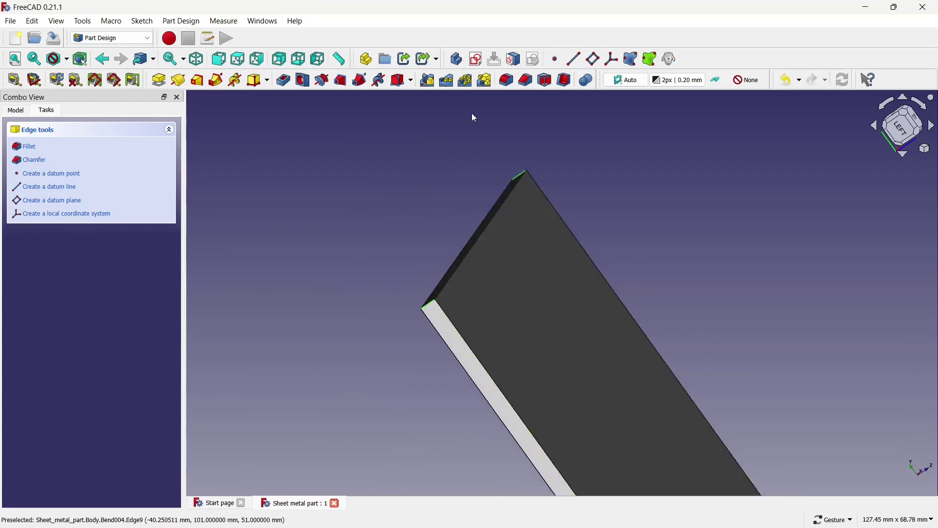
left_click(507, 80)
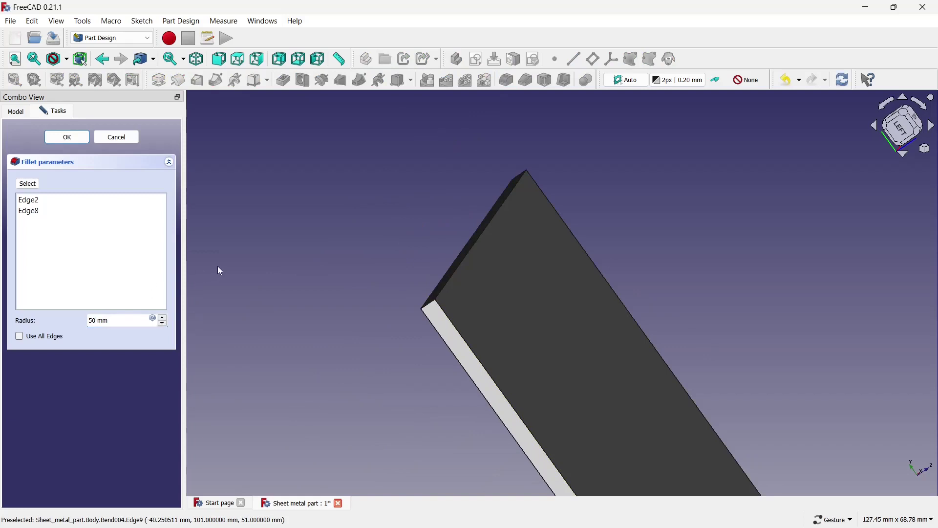
left_click(161, 325)
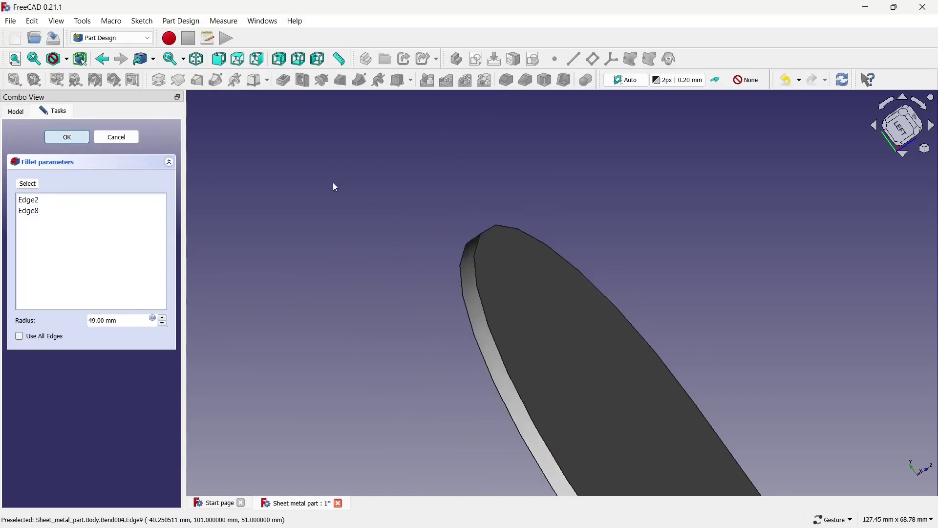
key("Return")
mouse_move(359, 174)
left_mouse_down()
mouse_move(526, 262)
mouse_move(457, 218)
mouse_move(549, 336)
mouse_move(470, 290)
mouse_move(724, 247)
left_mouse_up()
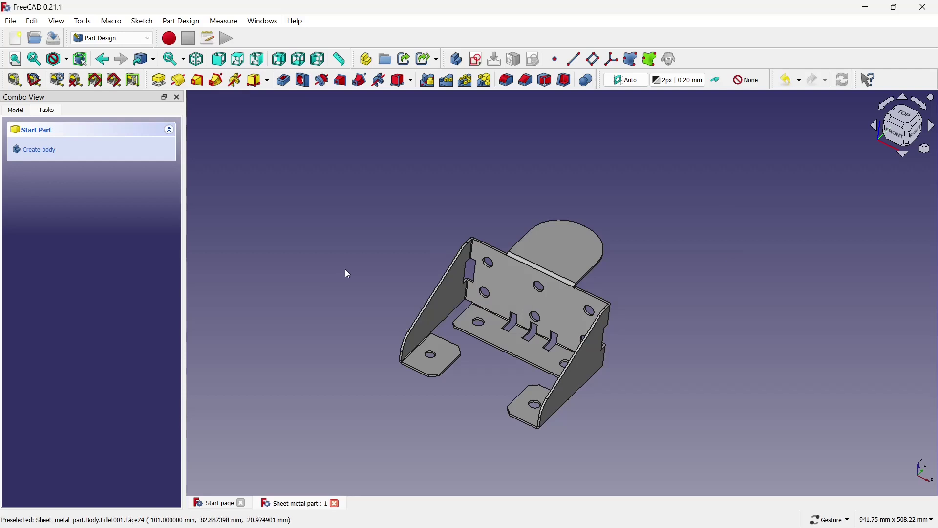
Sketch a 70 mm diameter circle centred on the axis of the rounded flange face.
left_click(559, 265)
left_click(476, 59)
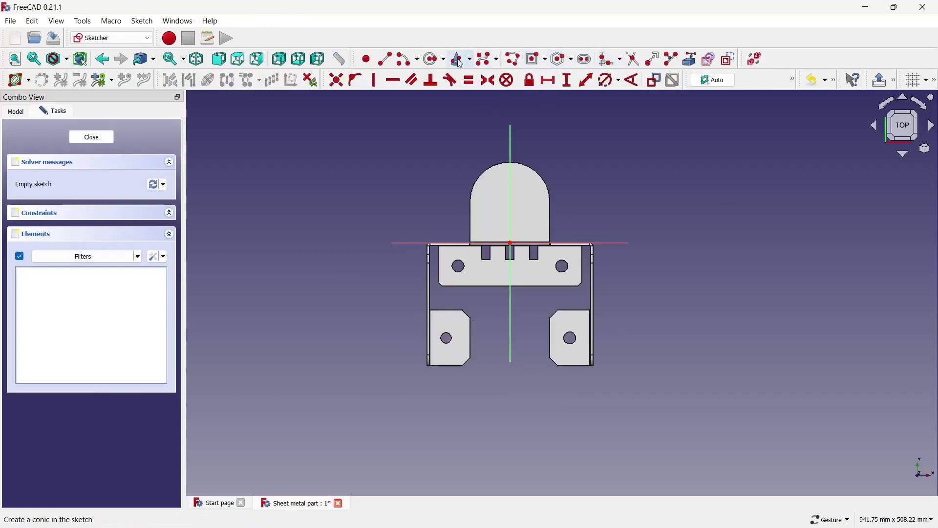
left_click(434, 59)
scroll(529, 112, "up", 3)
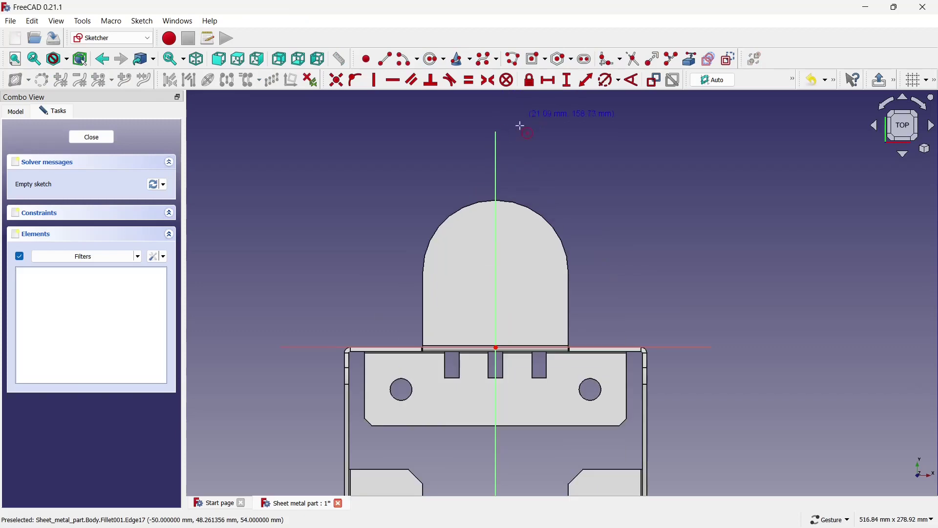
left_click(496, 271)
left_click(496, 225)
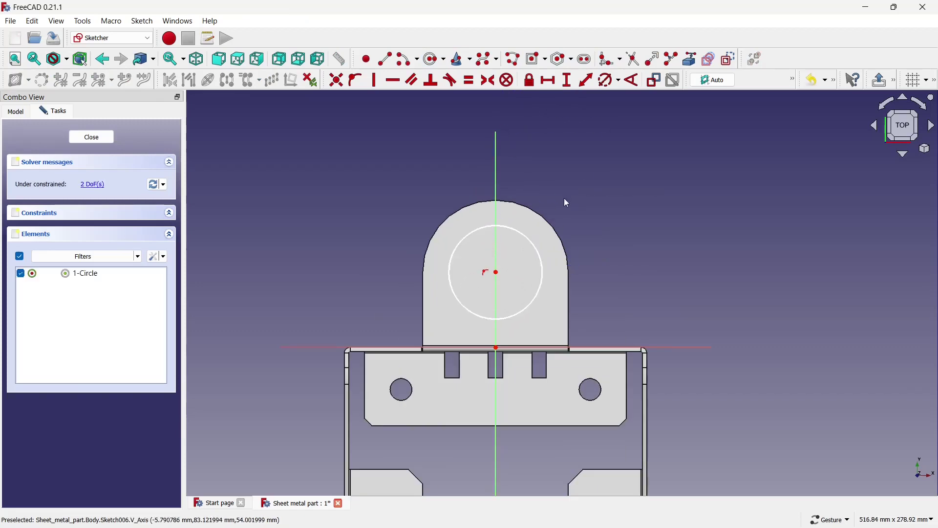
left_click(609, 79)
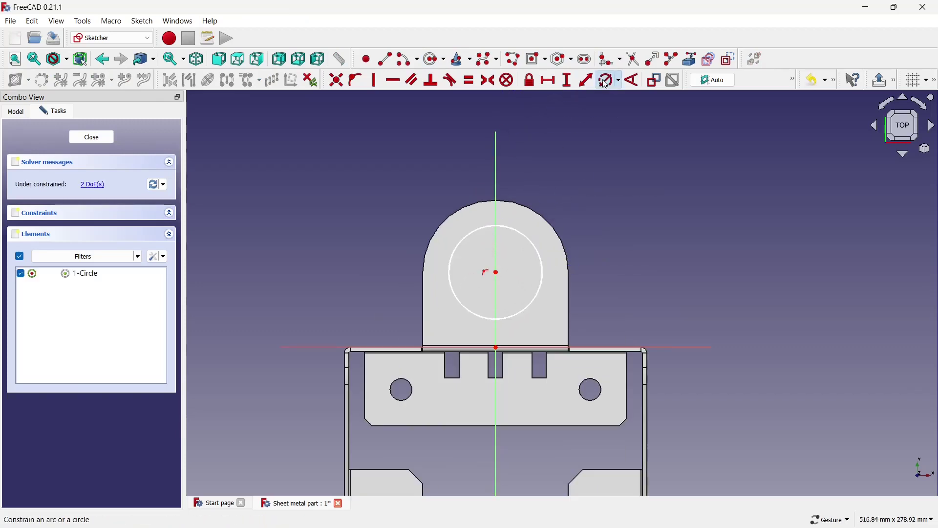
left_click(498, 226)
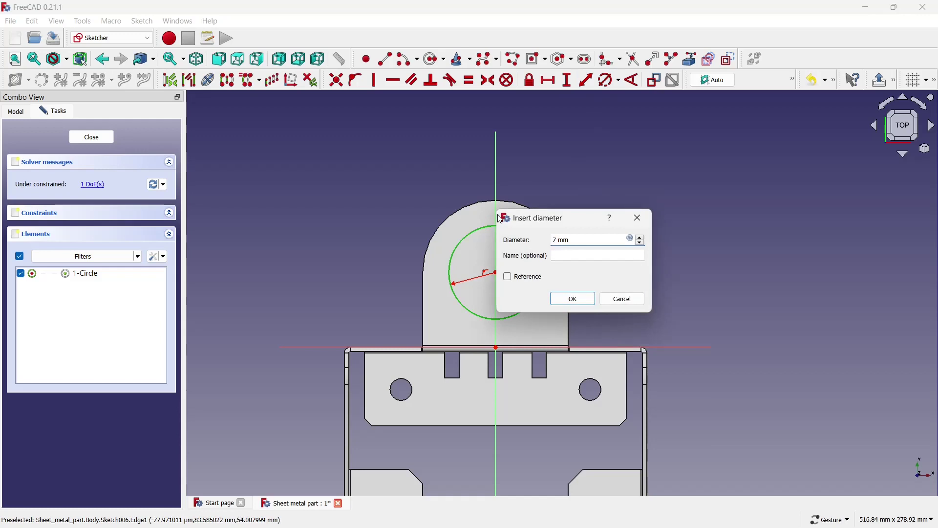
left_click(577, 296)
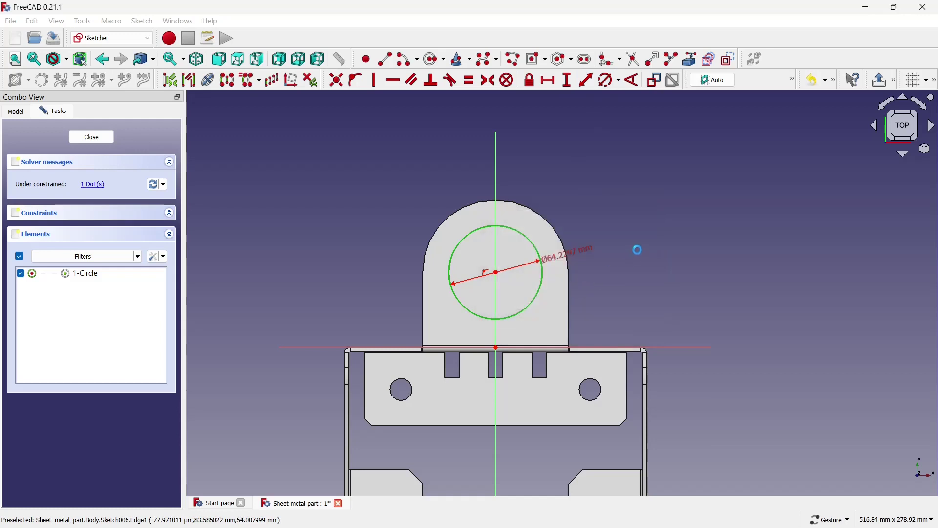
Pocket the circle through the flange and return to the Sheet Metal workbench.
left_click(106, 139)
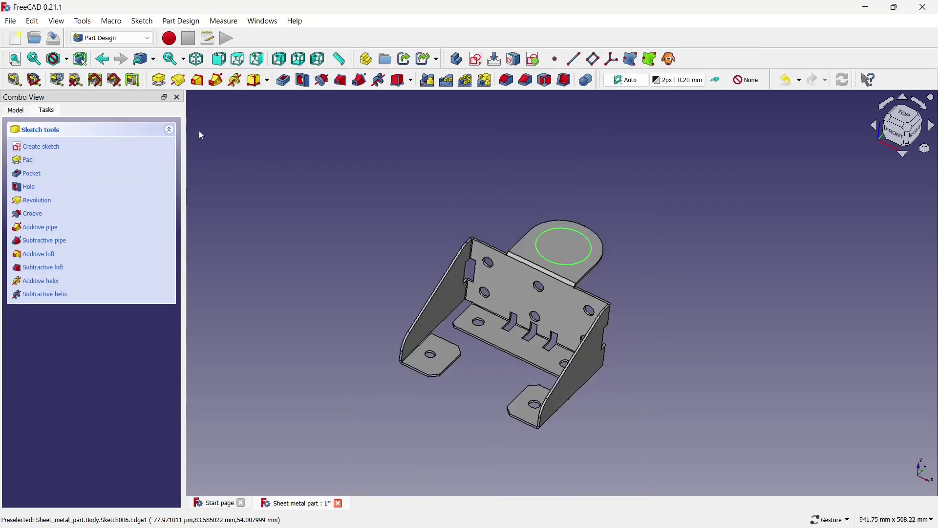
left_click(280, 84)
left_click(81, 137)
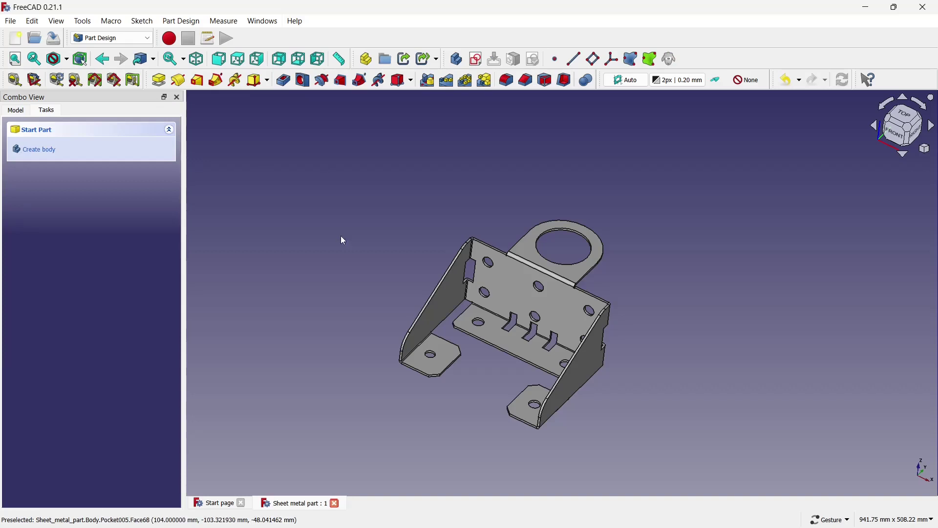
left_click(112, 37)
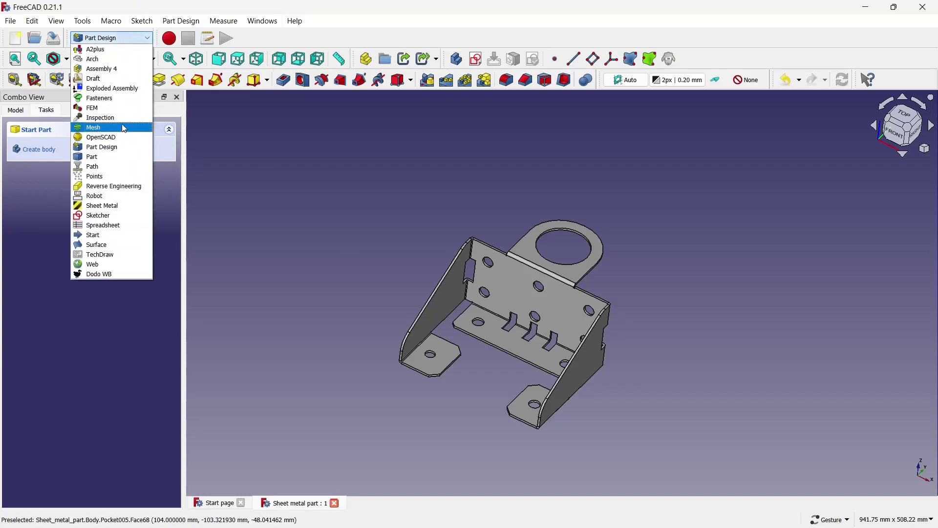
left_click(102, 206)
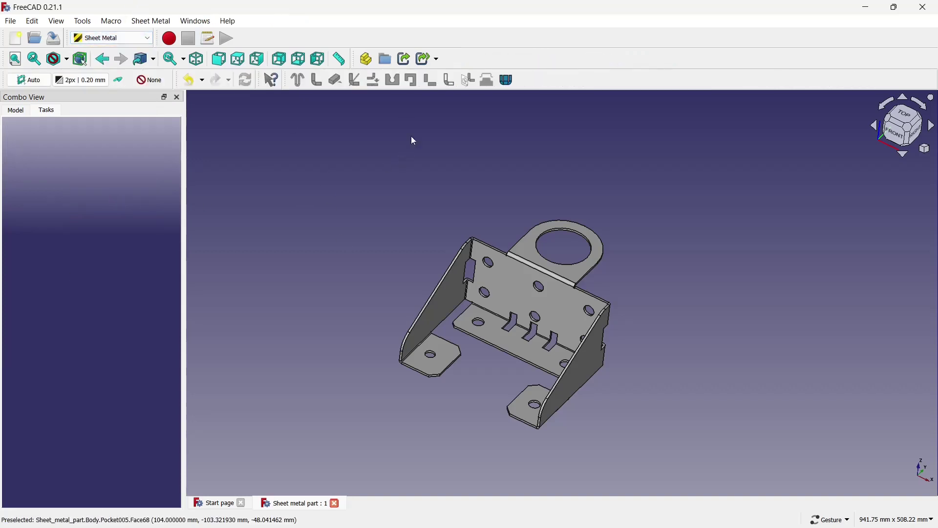
Add a wall flange, Bend005, along the right side wall's front edge.
left_click(587, 339)
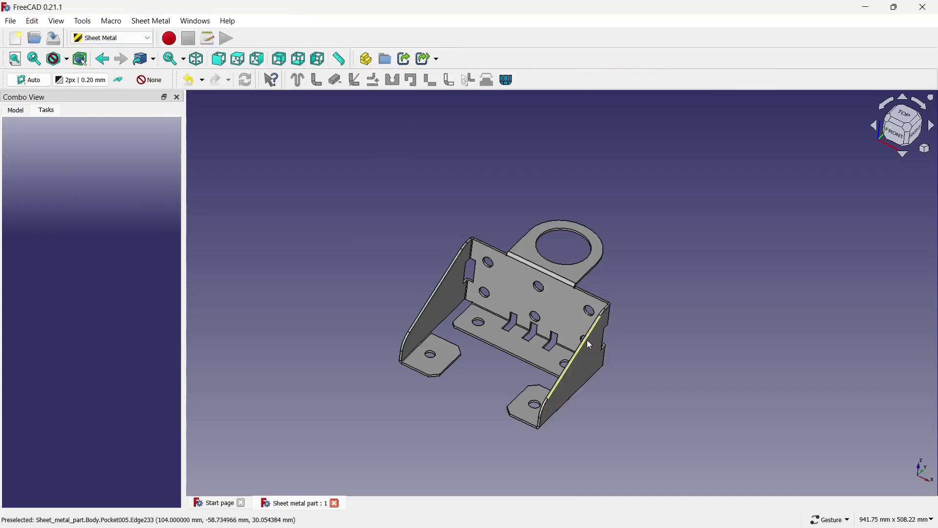
left_click(318, 80)
left_click(22, 111)
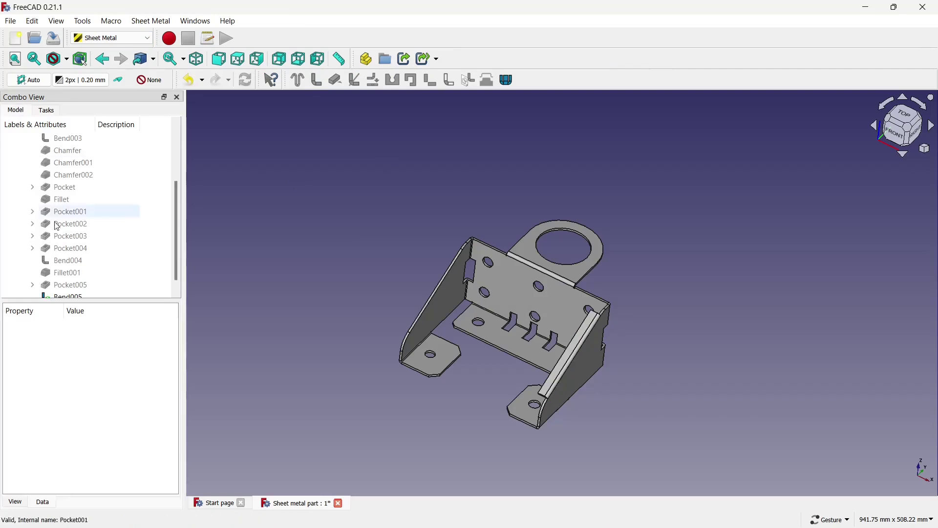
left_click(68, 285)
Invert Bend005 and lengthen it to 30 mm.
scroll(100, 379, "down", 1)
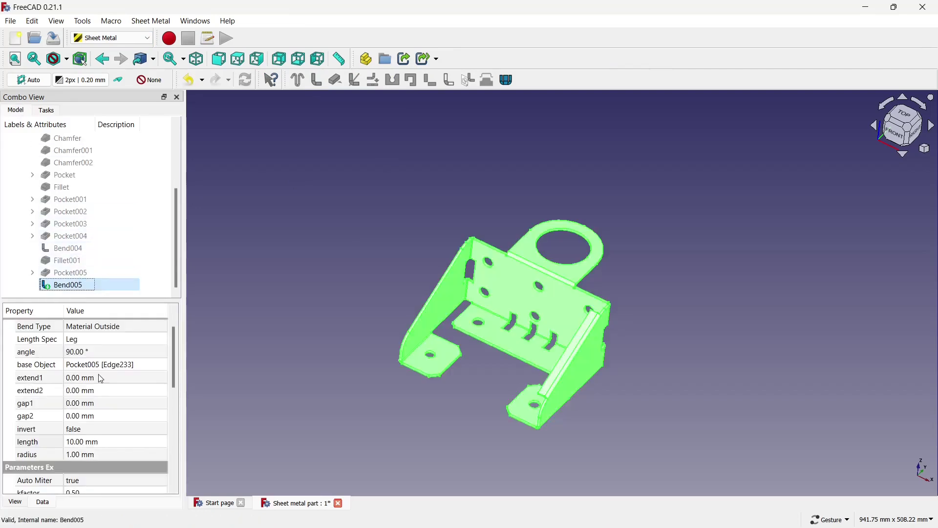
left_click(97, 433)
left_click(98, 445)
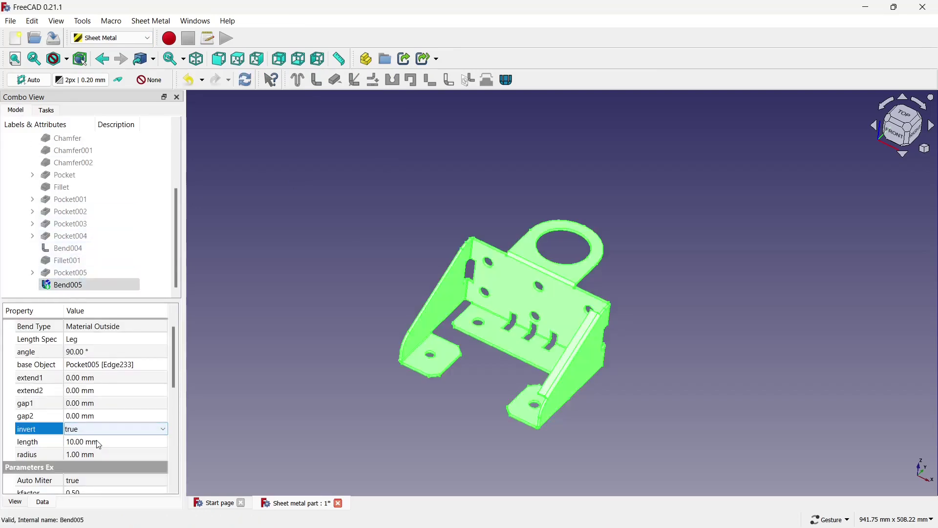
left_click(101, 443)
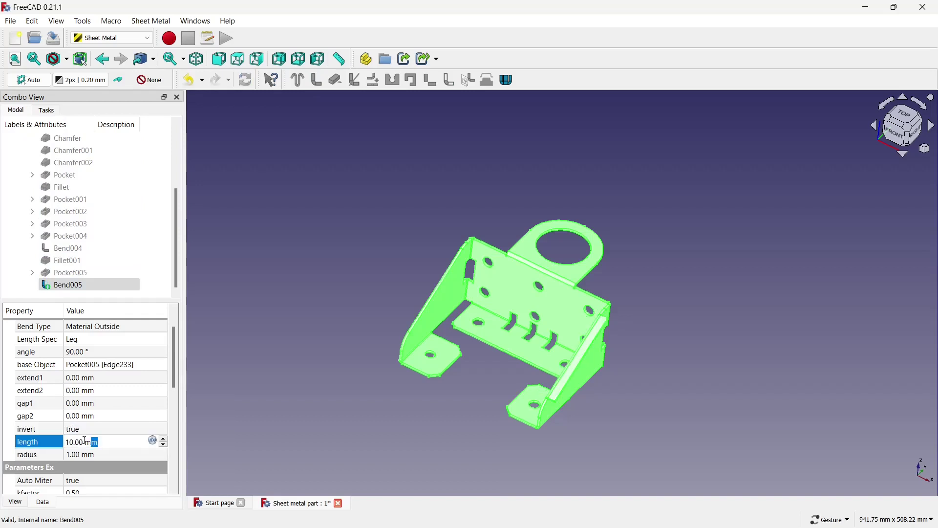
type("30")
left_click(268, 329)
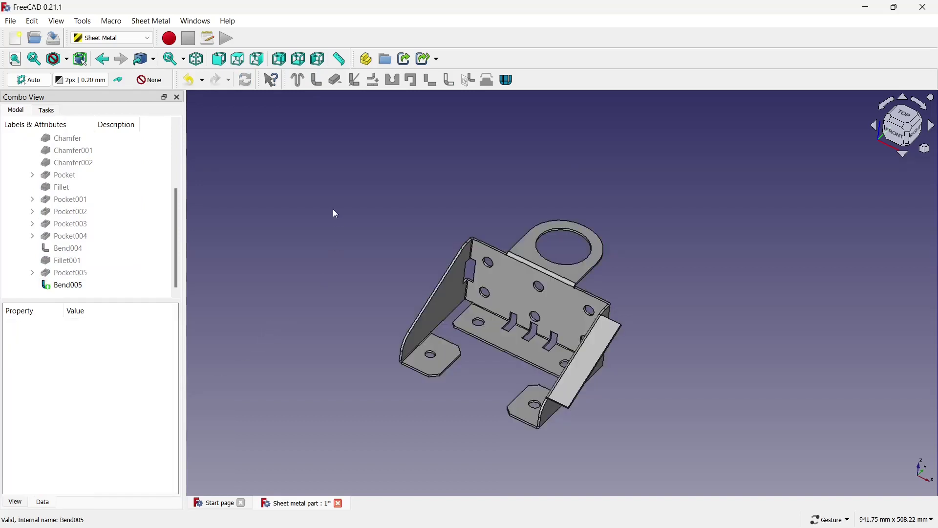
scroll(437, 291, "up", 1)
scroll(438, 292, "up", 3)
left_click(430, 279)
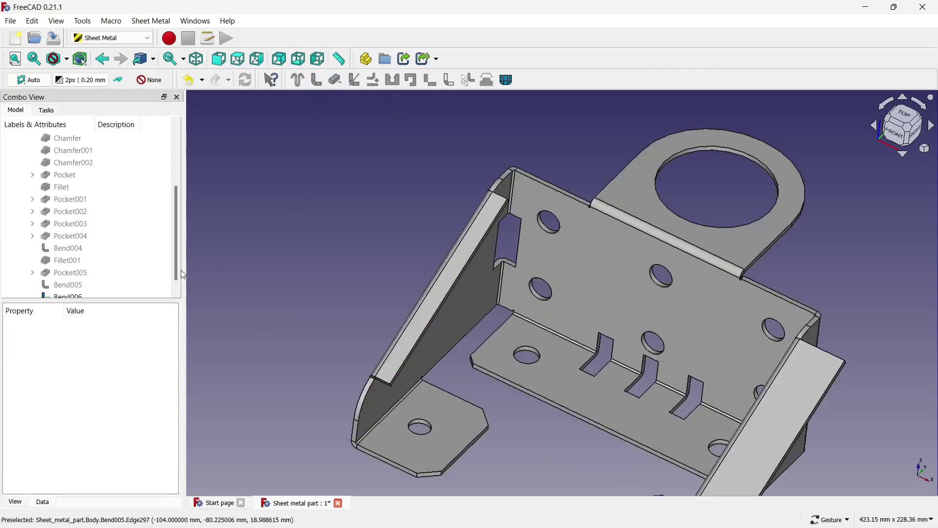
Add Bend006 on the left front edge, inverted, with a 30 mm length.
left_click(100, 287)
scroll(99, 383, "down", 3)
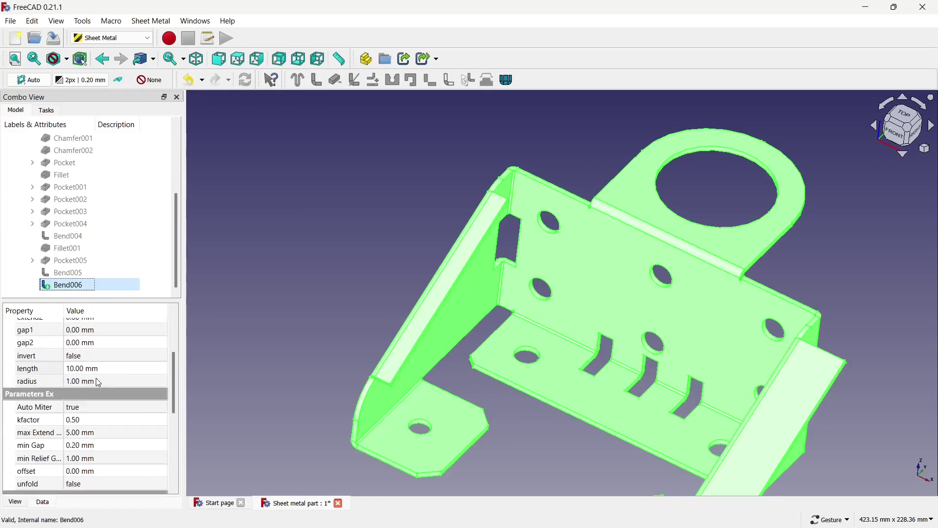
left_click(108, 356)
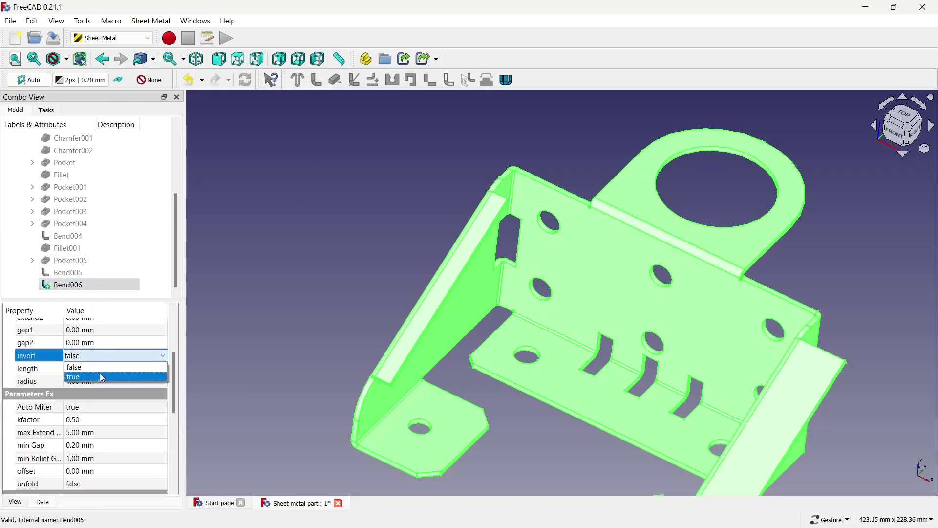
left_click(101, 378)
left_click(106, 369)
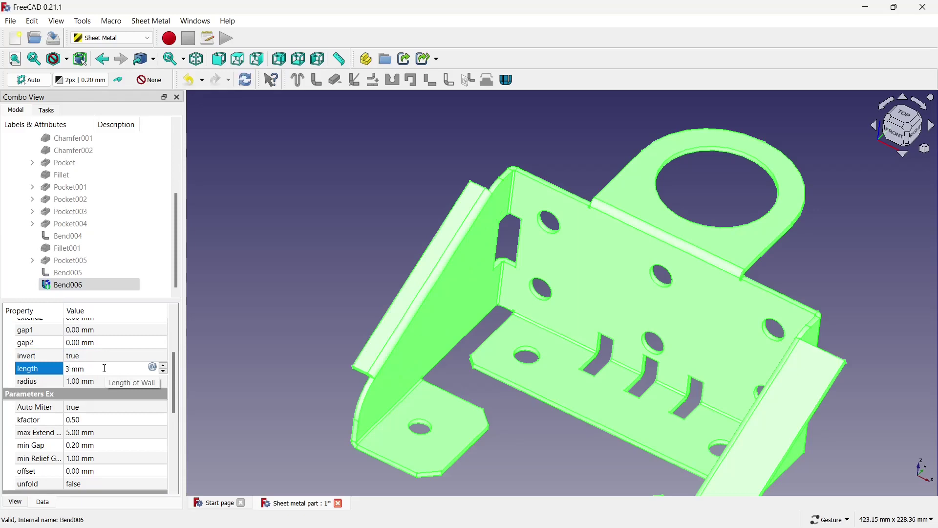
left_click(269, 298)
scroll(415, 223, "down", 3)
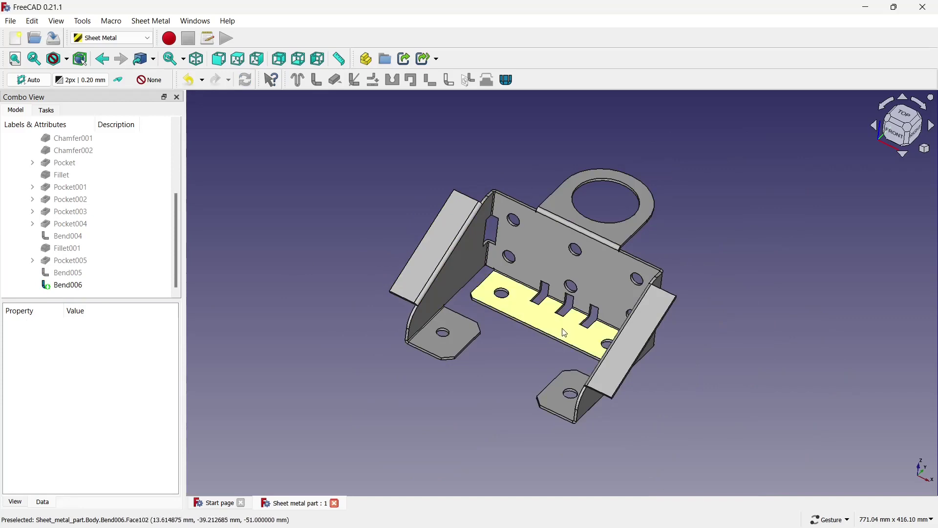
scroll(537, 342, "up", 4)
Add a bent wall, Bend007, along the floor flange's outer edge.
left_click(528, 345)
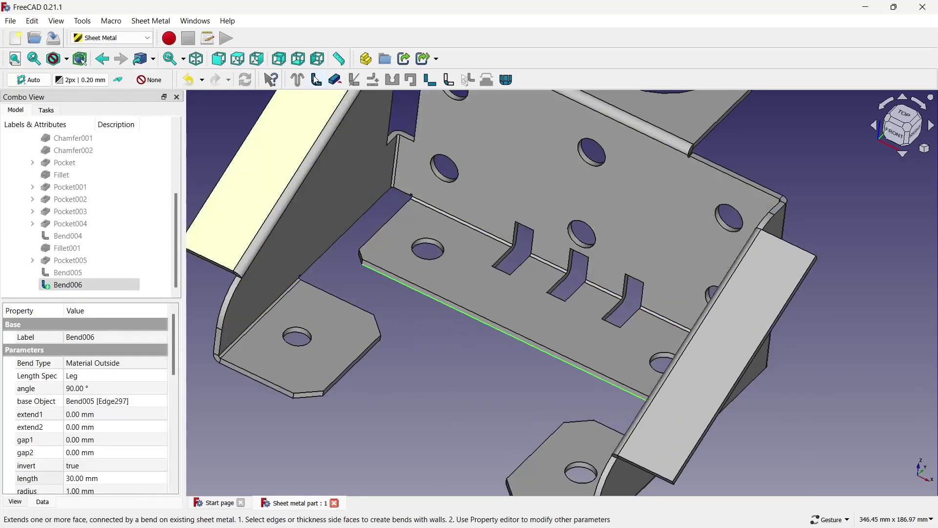
left_click(317, 80)
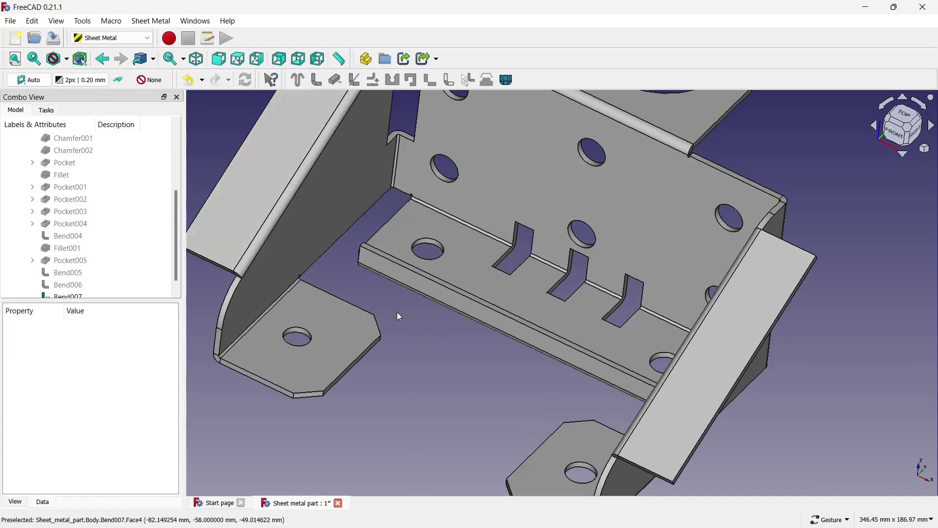
scroll(117, 276, "down", 1)
left_click(90, 288)
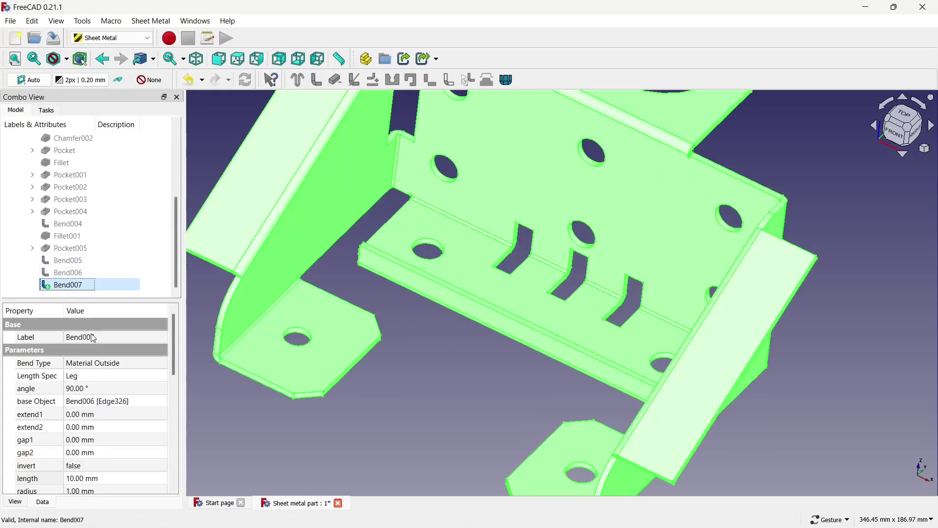
Set Bend007's gap1 and gap2 to 30 mm and save the part.
scroll(94, 342, "down", 1)
left_click(99, 405)
type("30")
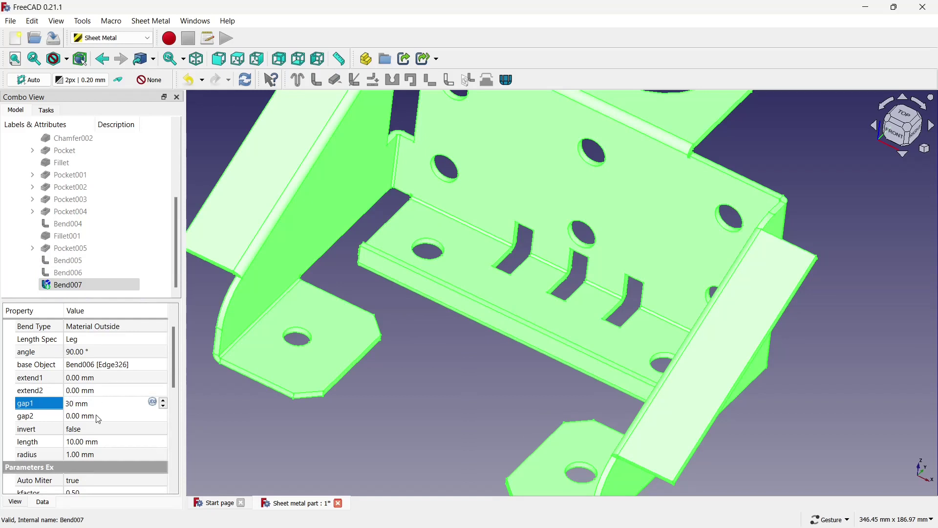
left_click(97, 417)
type("30")
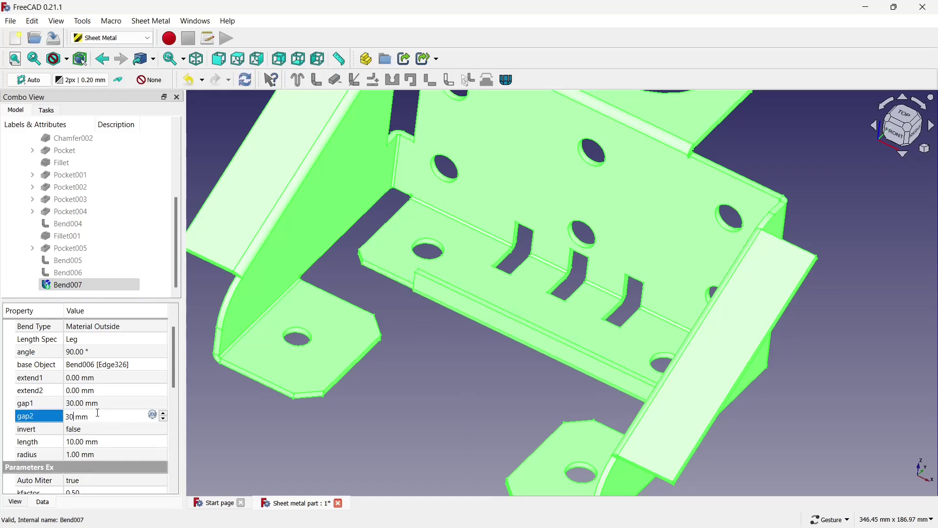
left_click(418, 377)
scroll(419, 377, "down", 5)
mouse_move(473, 394)
left_mouse_down()
mouse_move(568, 400)
mouse_move(629, 356)
mouse_move(472, 400)
left_mouse_up()
key("ctrl+s")
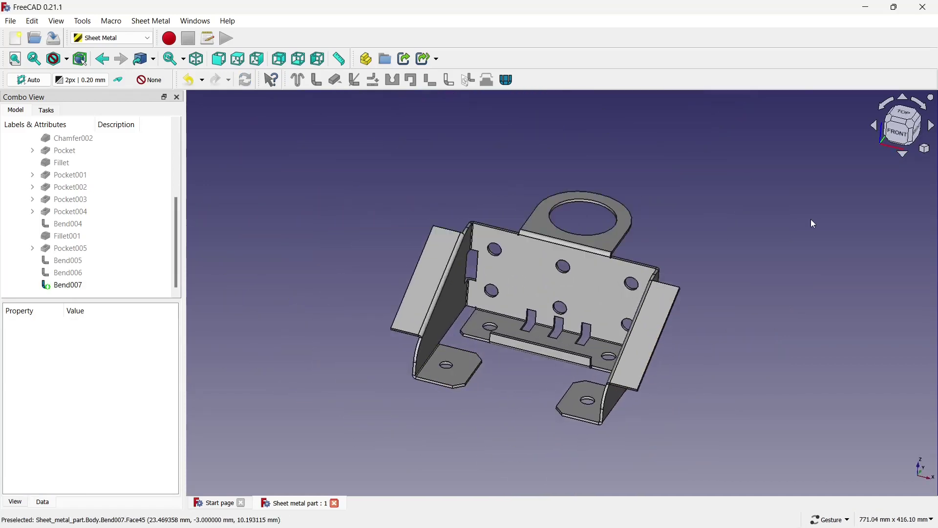
scroll(717, 424, "up", 1)
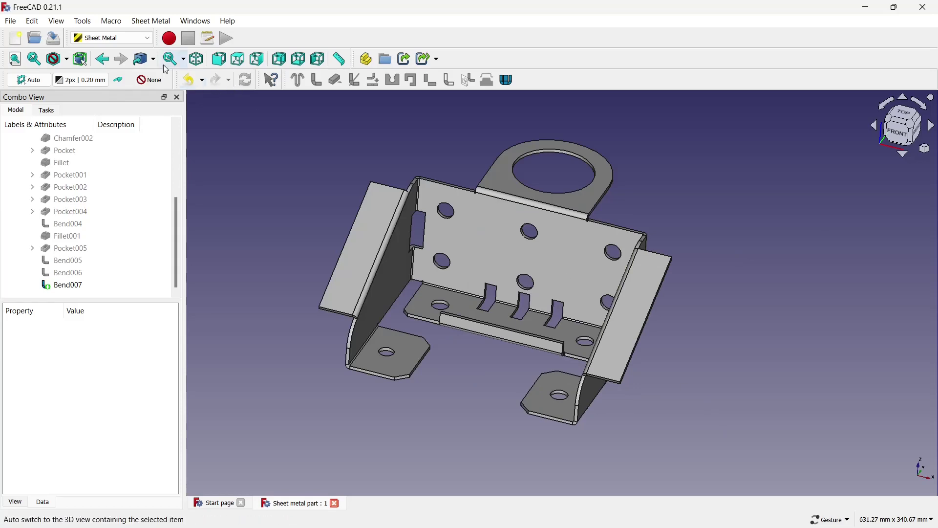
Switch to the Part Design workbench.
left_click(132, 37)
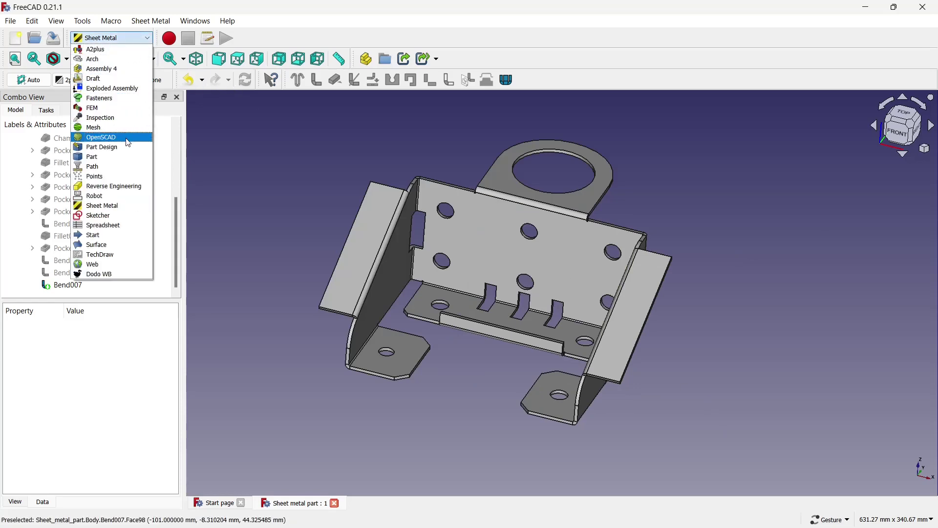
left_click(102, 146)
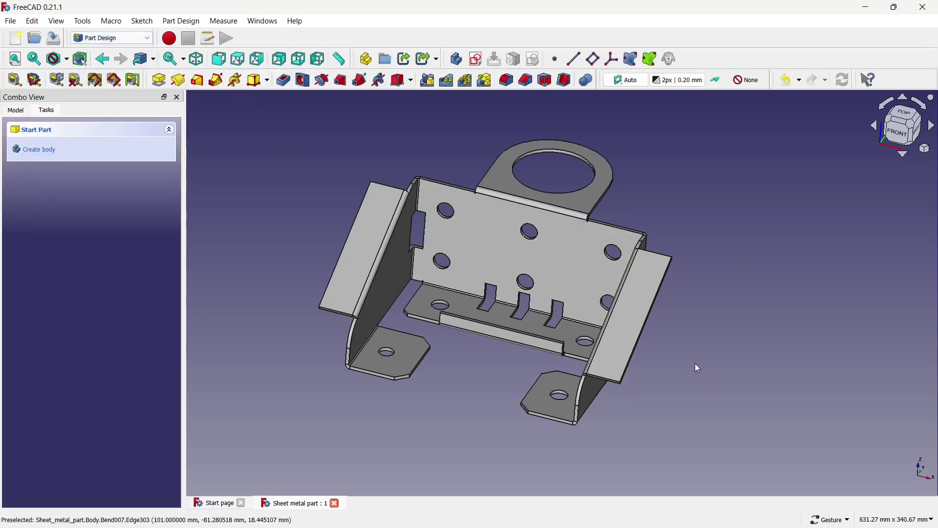
scroll(652, 362, "up", 5)
scroll(561, 371, "down", 2)
Chamfer the right side flange's corner edges by 10 mm.
left_click(568, 432)
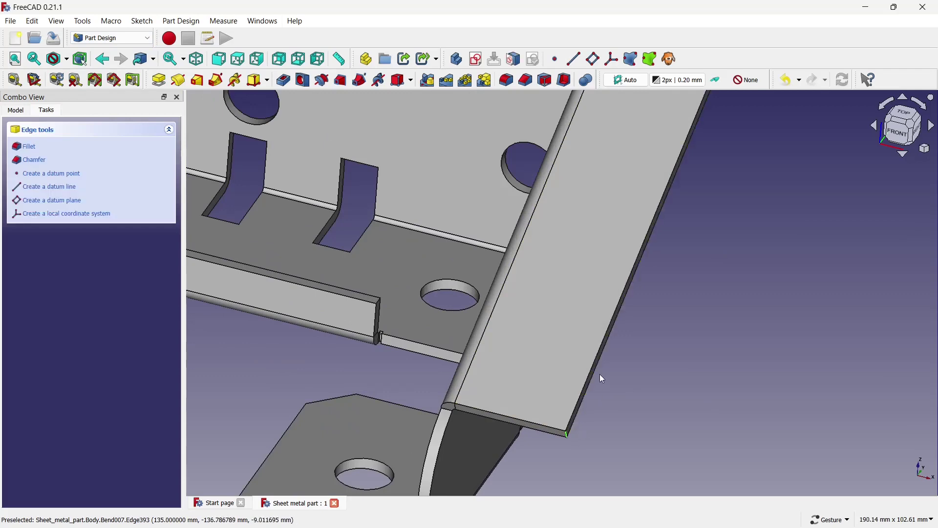
scroll(630, 351, "down", 5)
mouse_move(640, 342)
left_mouse_down()
mouse_move(646, 335)
mouse_move(630, 308)
left_mouse_up()
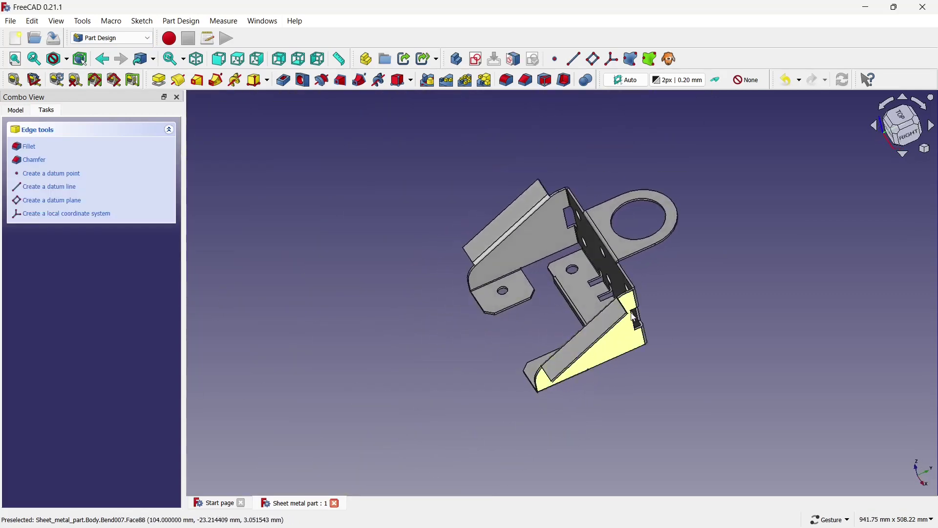
scroll(631, 307, "up", 5)
scroll(620, 309, "up", 2)
scroll(622, 260, "down", 2)
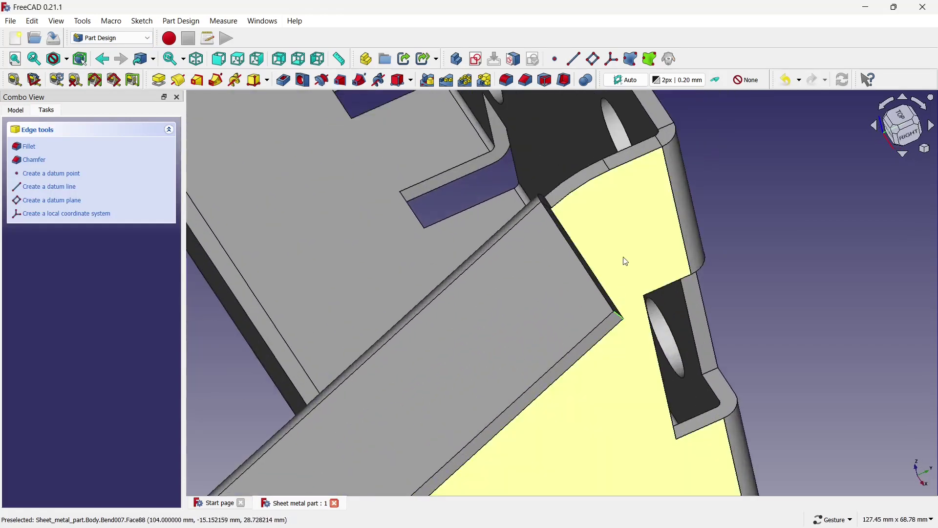
scroll(637, 265, "down", 3)
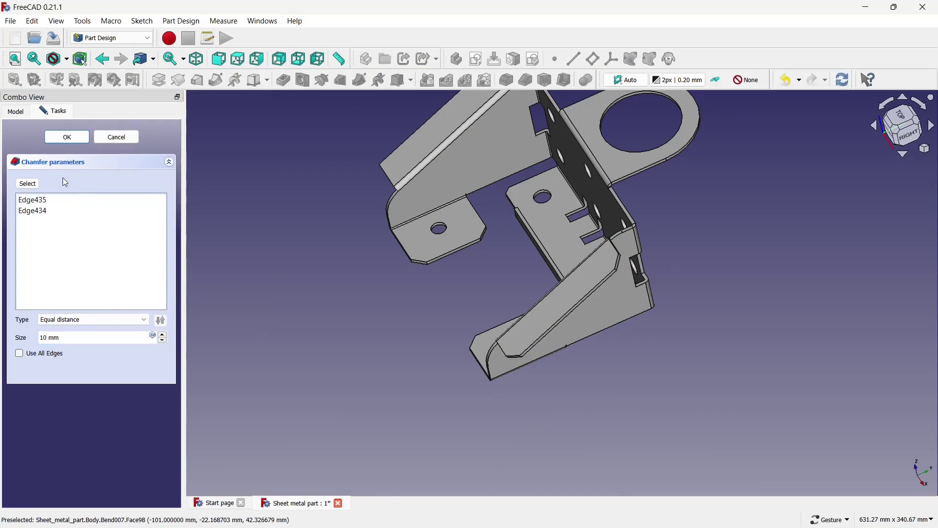
left_click(72, 139)
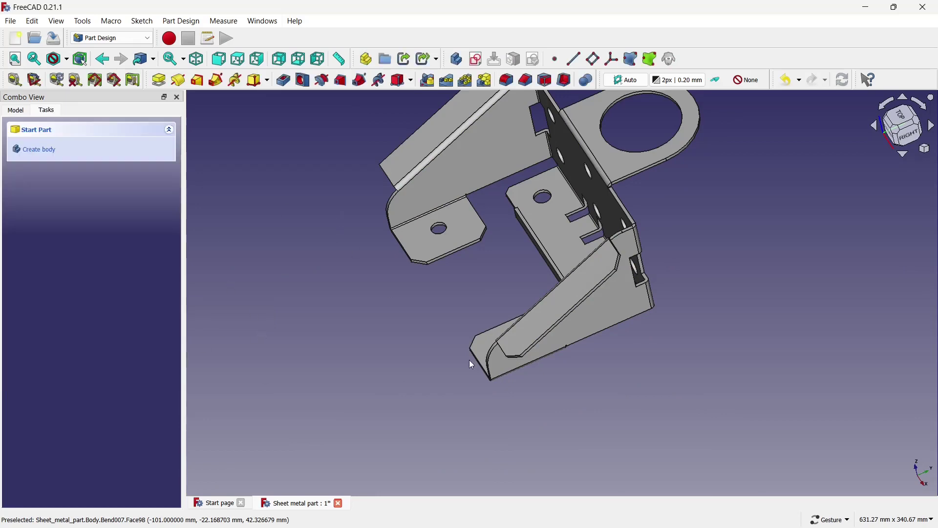
Chamfer the left side flange's corner edges by 10 mm.
mouse_move(469, 360)
left_mouse_down()
mouse_move(641, 341)
mouse_move(376, 357)
left_mouse_up()
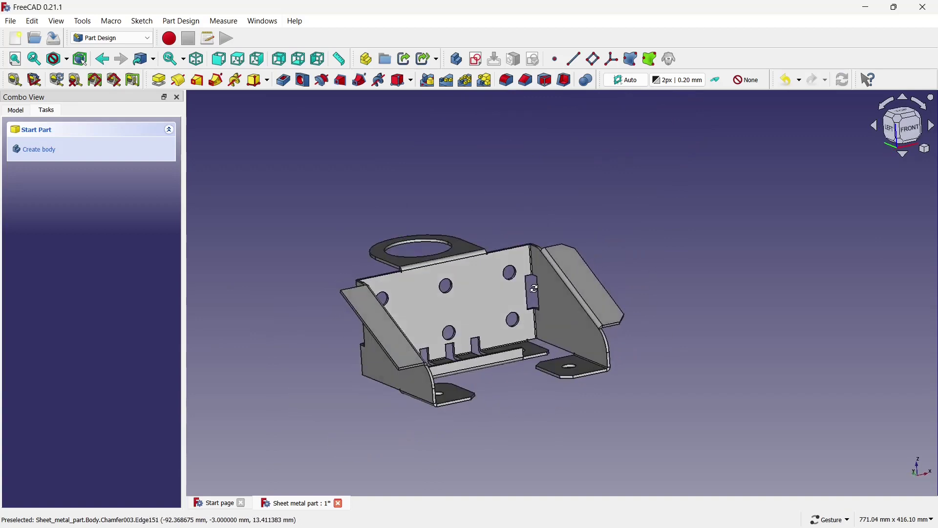
scroll(391, 371, "up", 5)
scroll(438, 387, "up", 3)
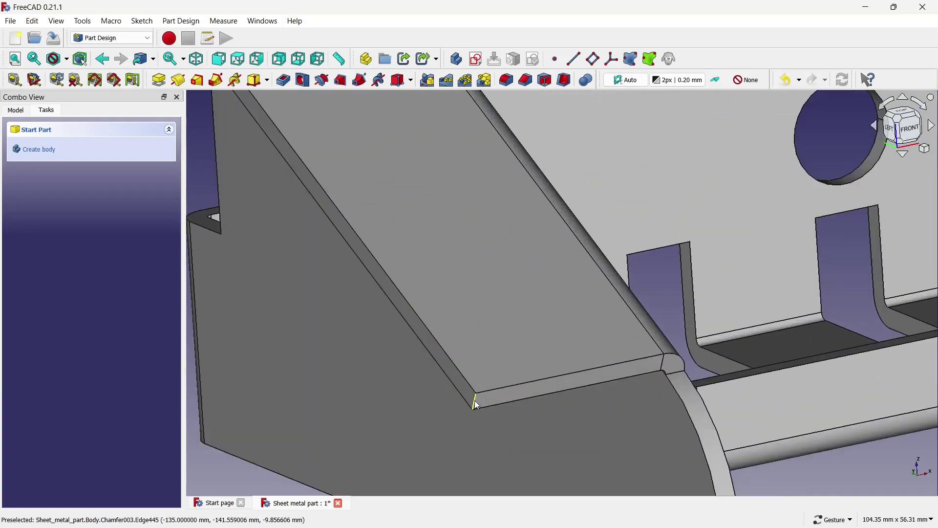
left_click(475, 398)
scroll(473, 397, "down", 3)
scroll(380, 254, "up", 4)
scroll(374, 256, "up", 3)
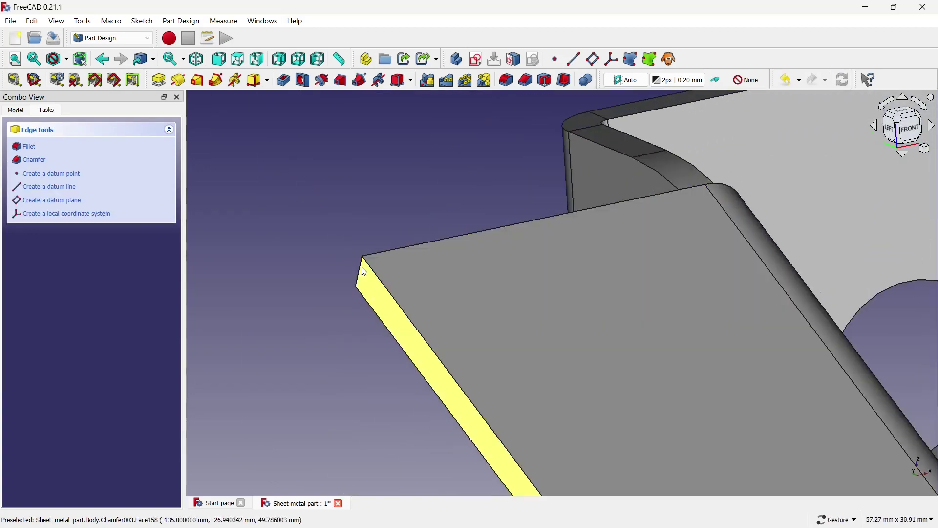
scroll(360, 270, "down", 3)
scroll(365, 226, "down", 3)
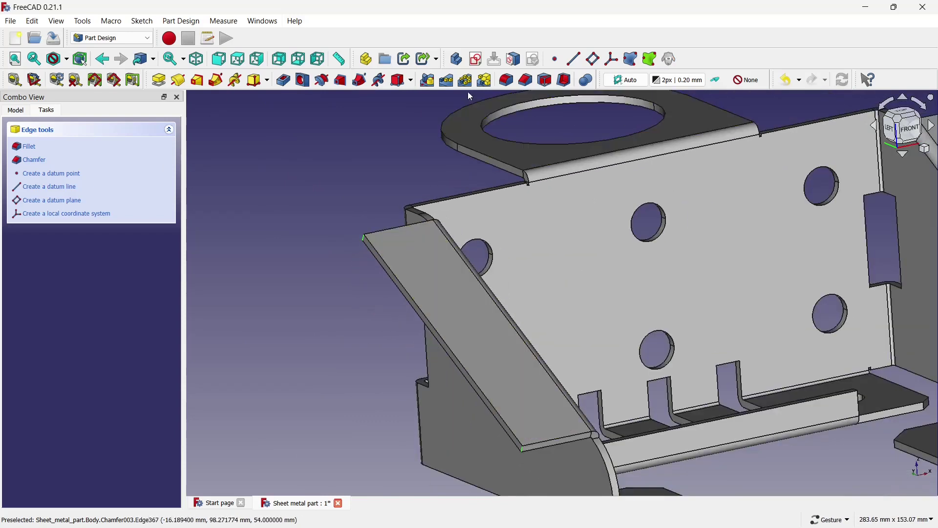
left_click(520, 84)
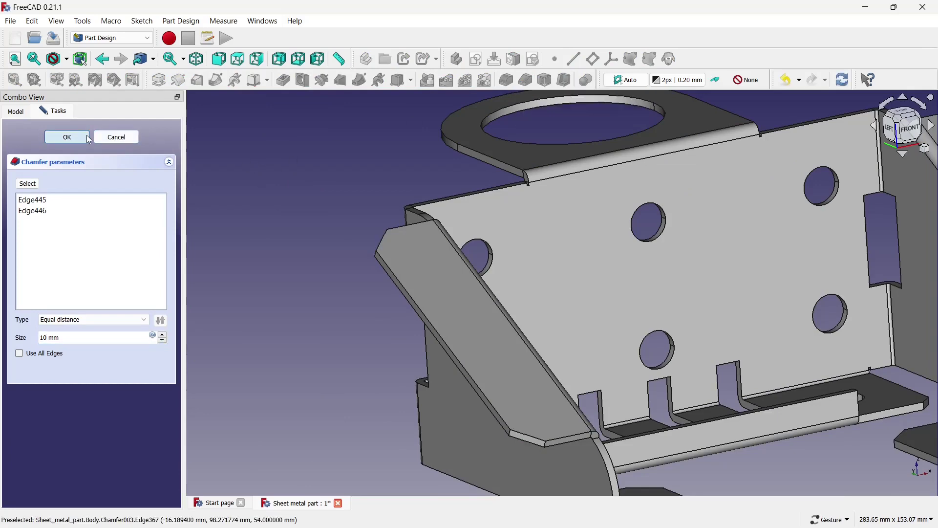
Set the bracket body's display Material to Aluminium.
scroll(223, 157, "down", 5)
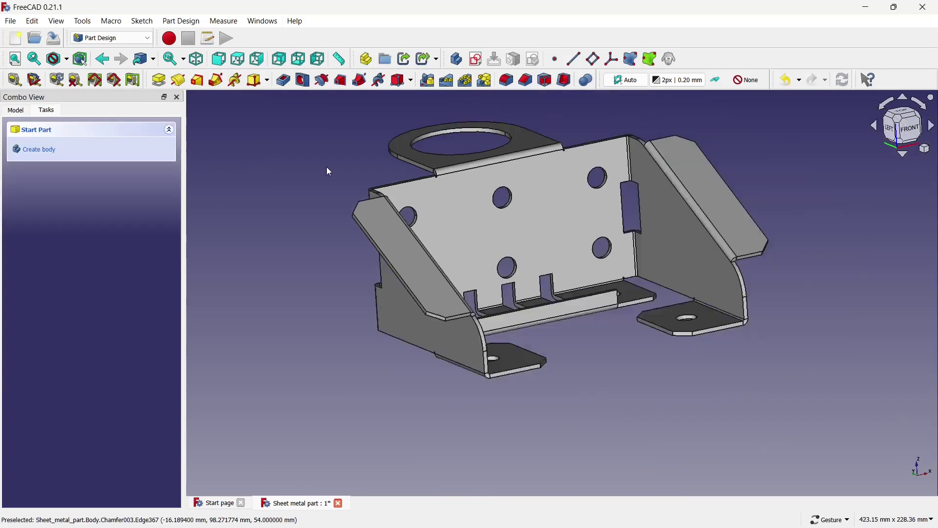
scroll(549, 208, "up", 3)
scroll(549, 205, "down", 5)
scroll(548, 191, "up", 3)
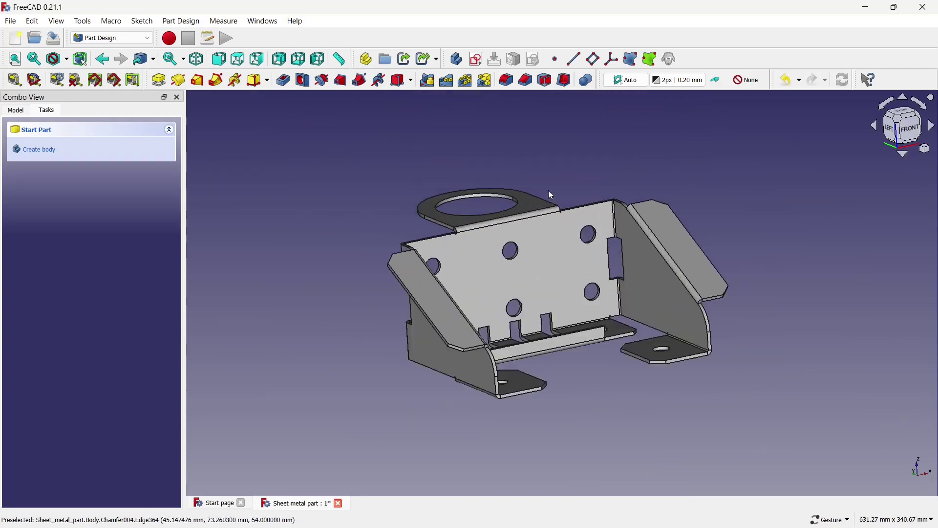
mouse_move(548, 190)
left_mouse_down()
mouse_move(575, 277)
mouse_move(570, 224)
left_mouse_up()
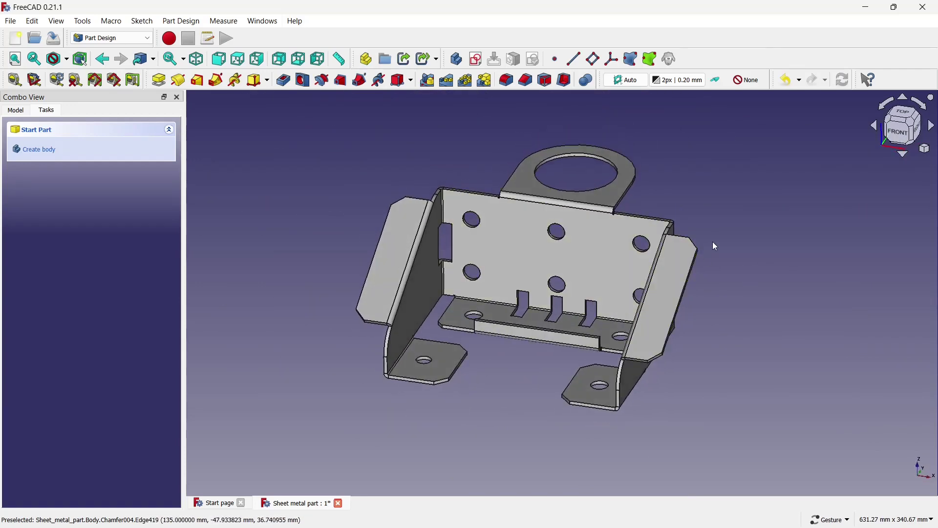
right_click(503, 258)
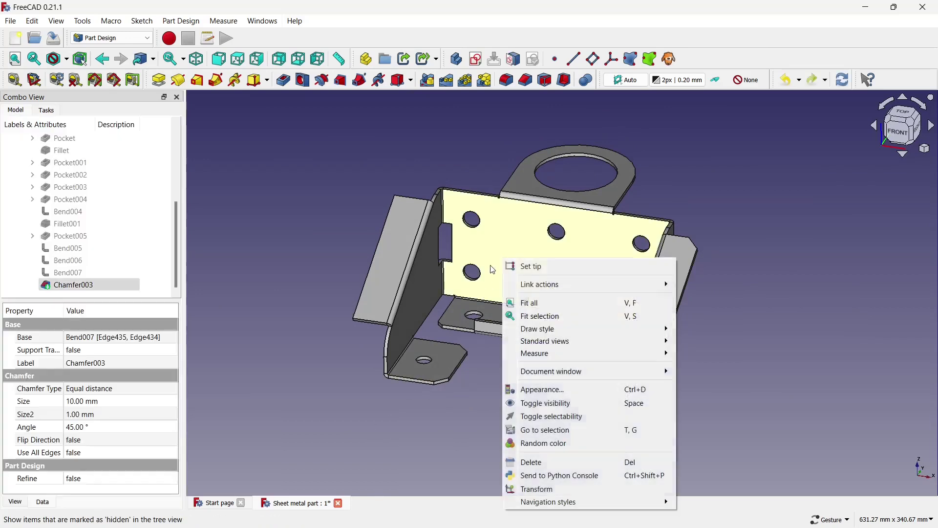
left_click(543, 389)
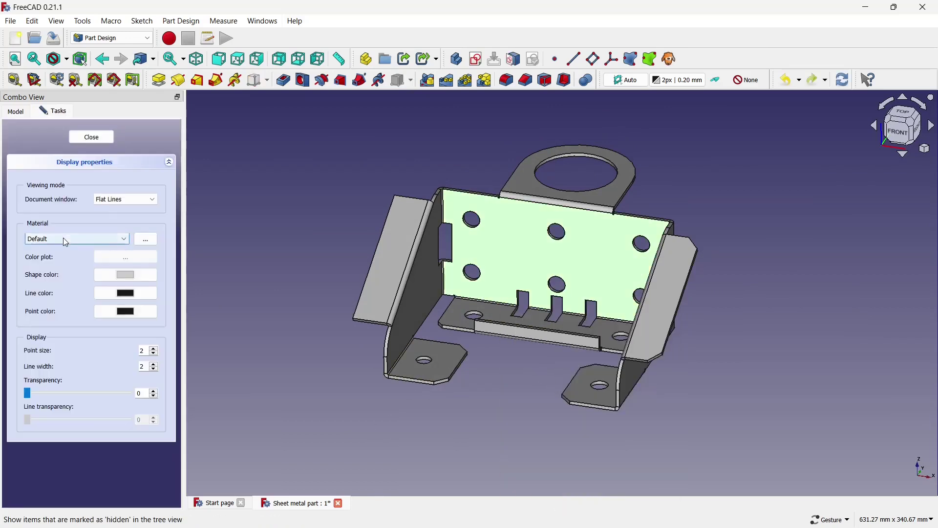
left_click(64, 238)
left_click(69, 260)
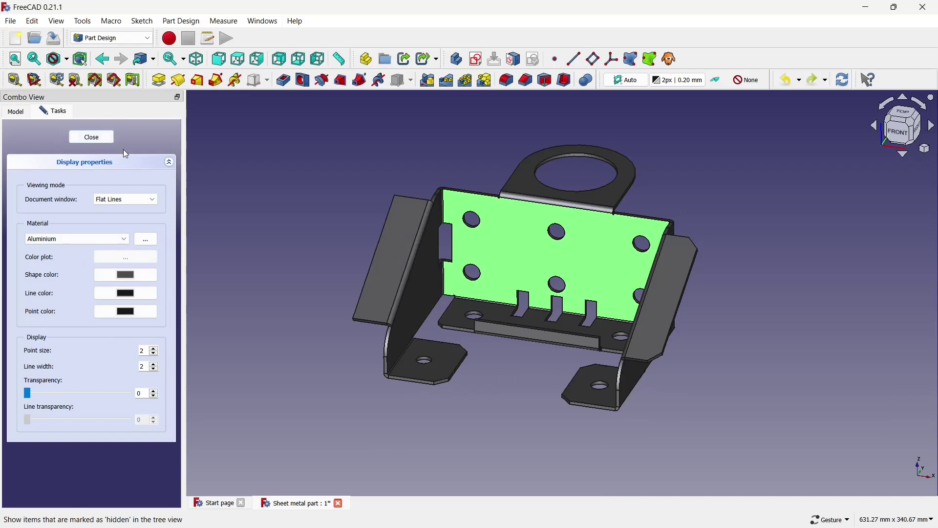
left_click(91, 137)
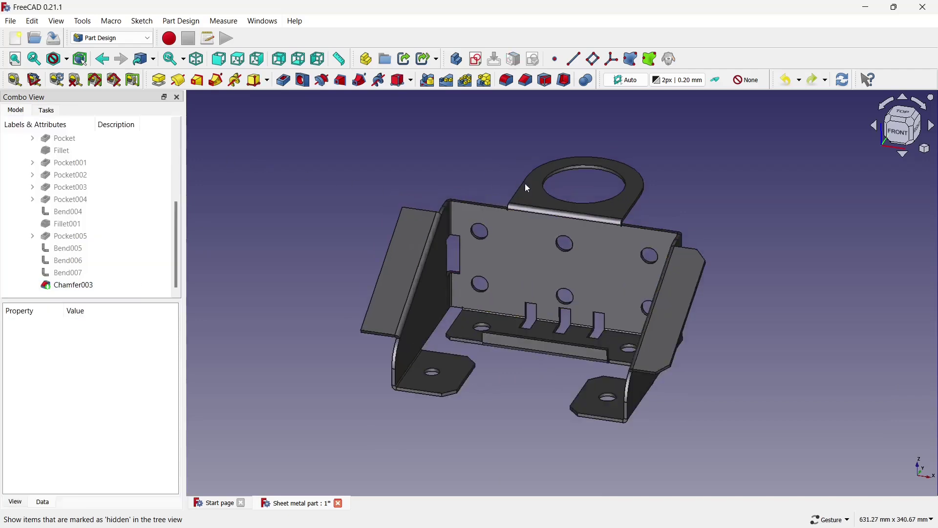